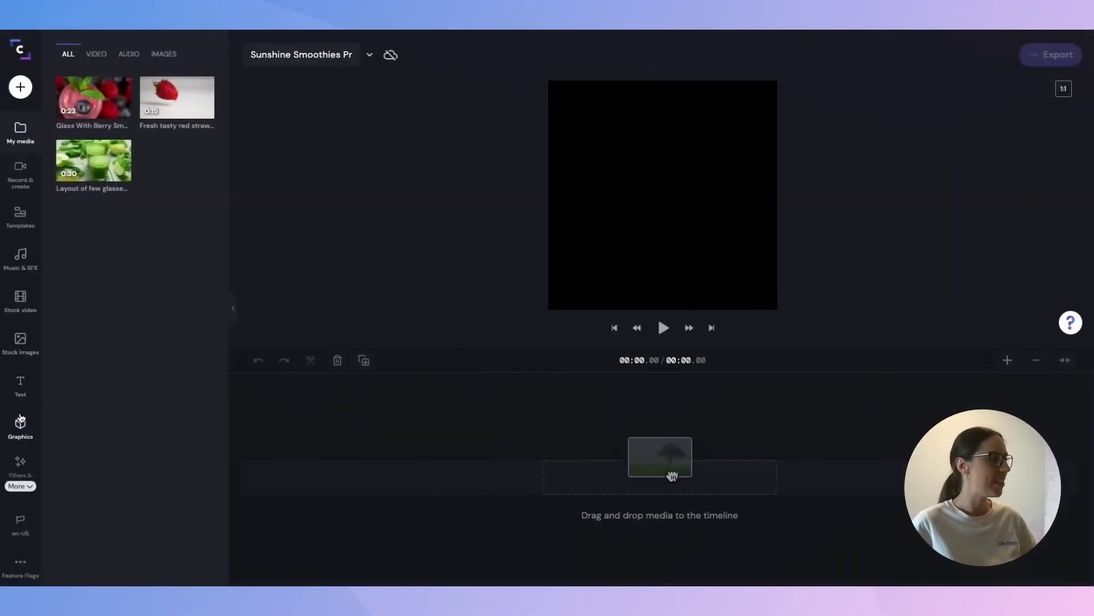
Scroll down the left sidebar to reveal the Brand kit entry.
scroll(20, 419, "down", 1)
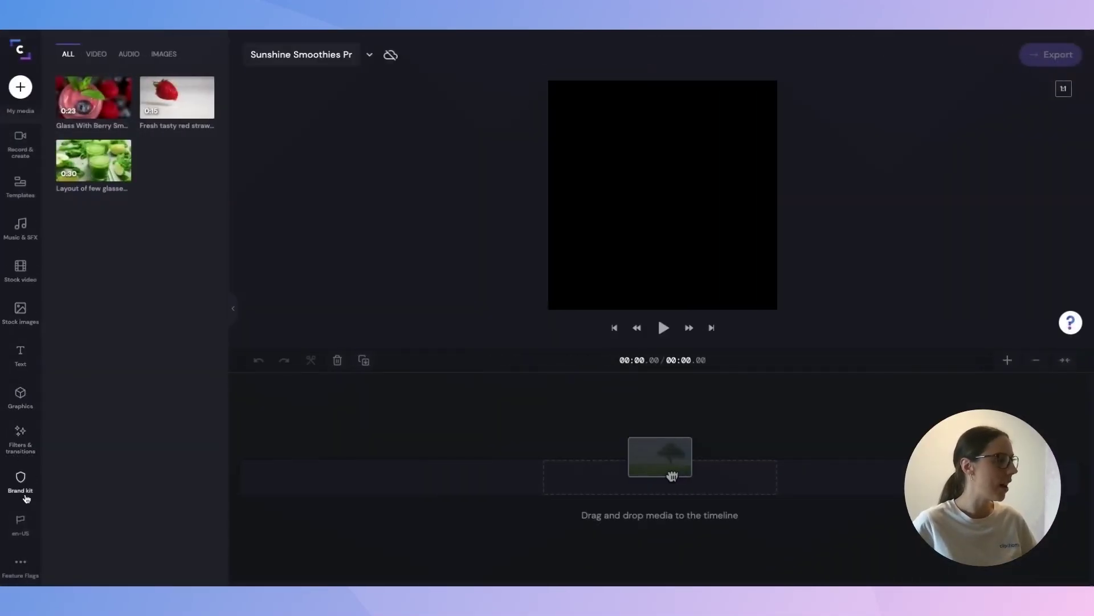
Add a brand font entry and set Font 1 to Cairo.
left_click(30, 492)
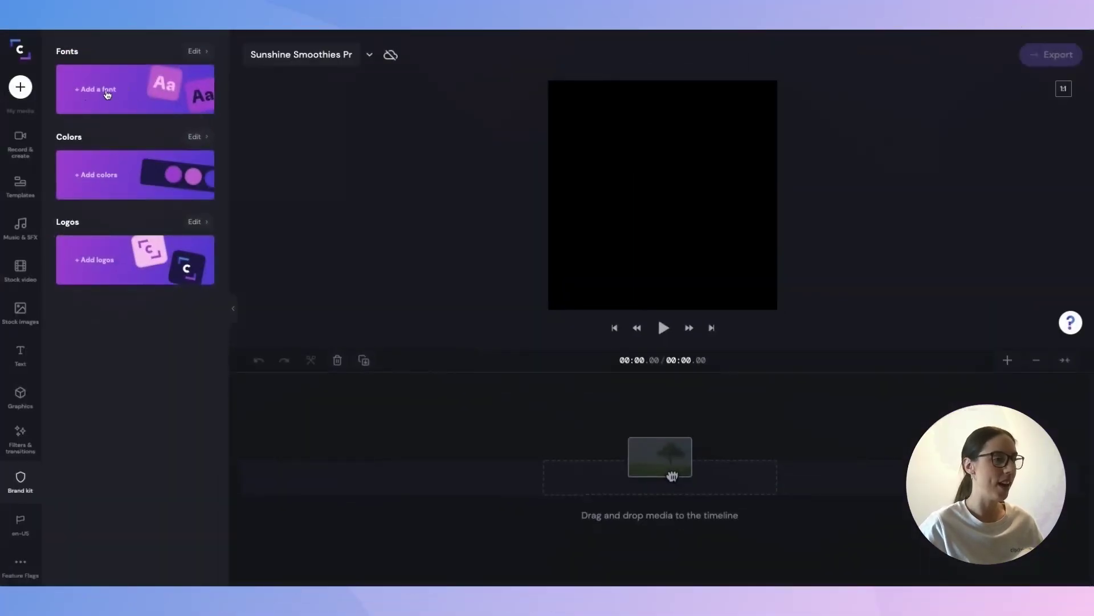
left_click(100, 92)
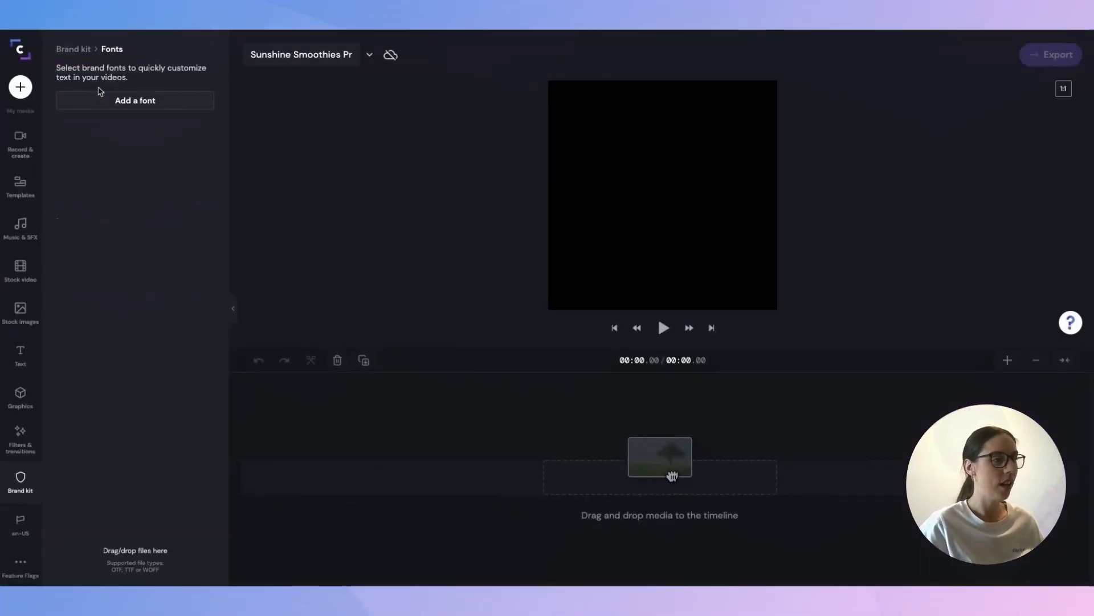
left_click(165, 105)
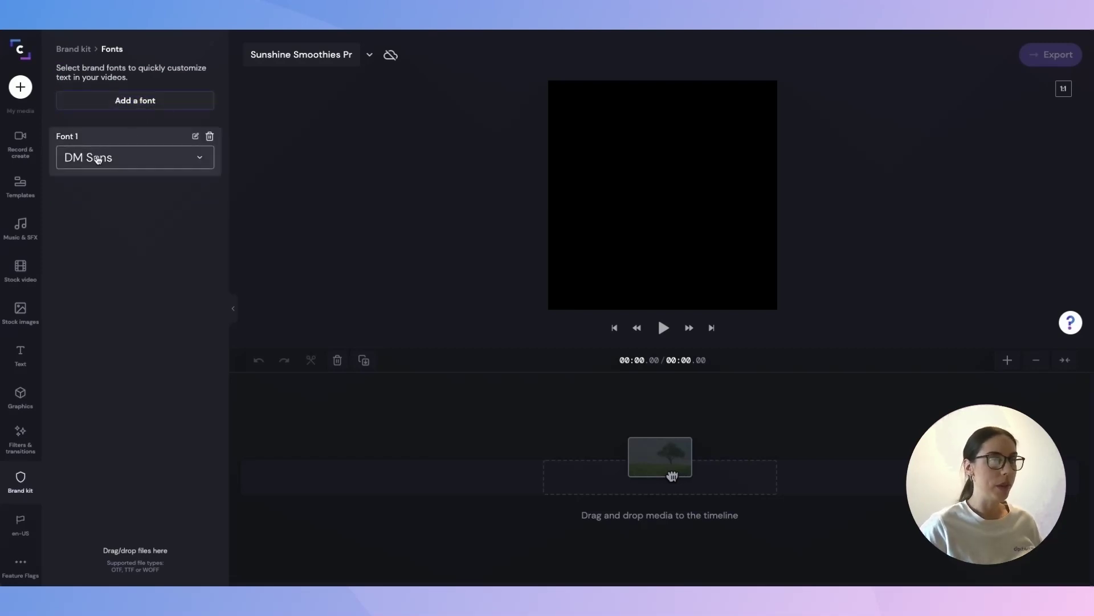
left_click(185, 164)
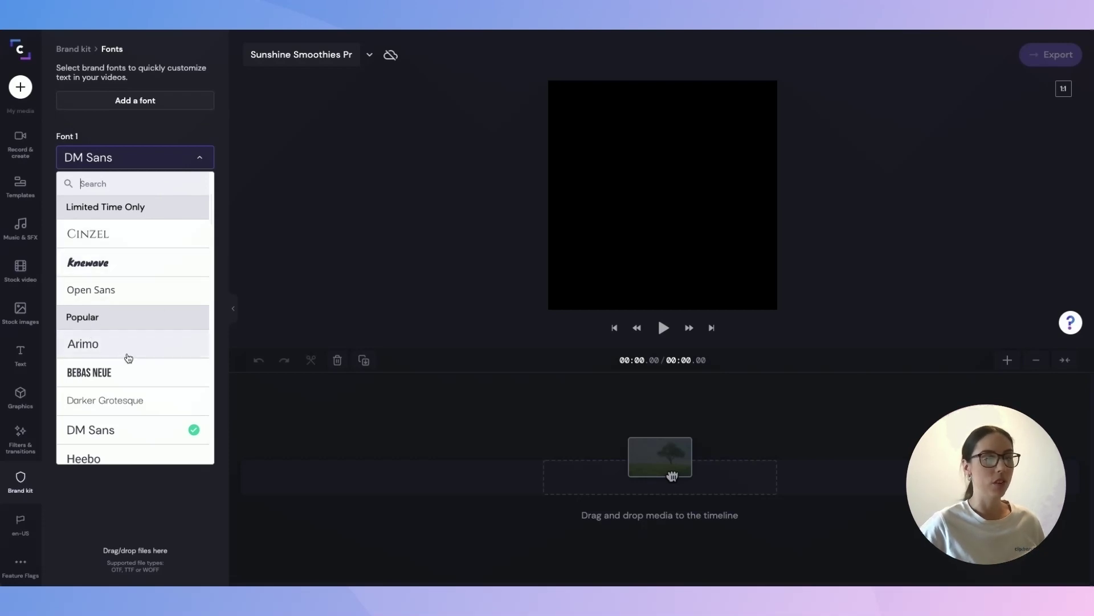
scroll(133, 358, "down", 3)
scroll(137, 359, "down", 3)
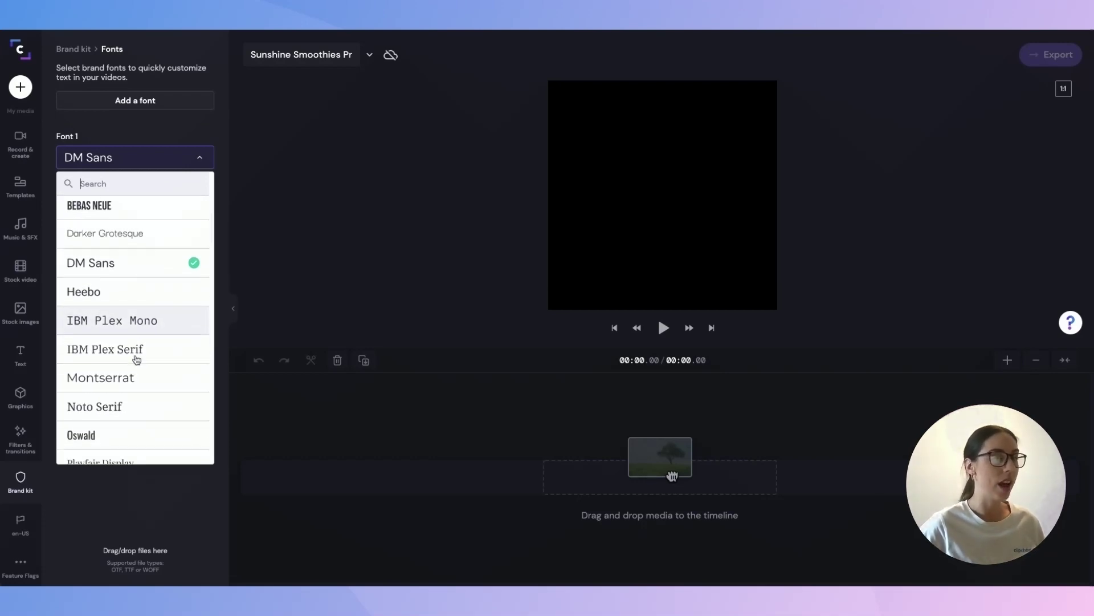
scroll(137, 359, "down", 3)
scroll(137, 359, "down", 3)
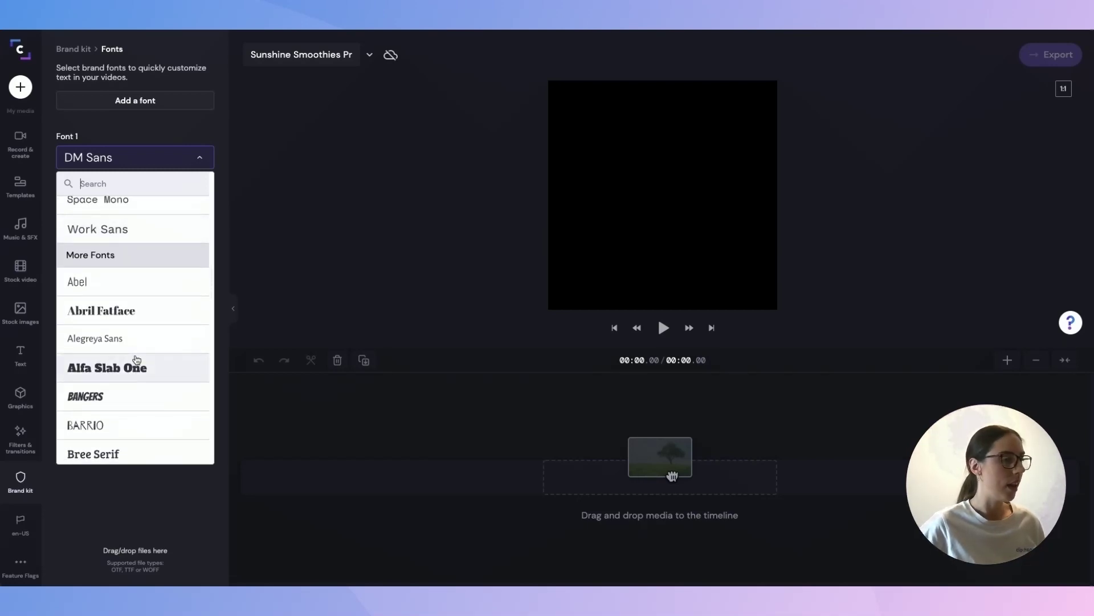
scroll(137, 360, "down", 2)
scroll(137, 360, "down", 1)
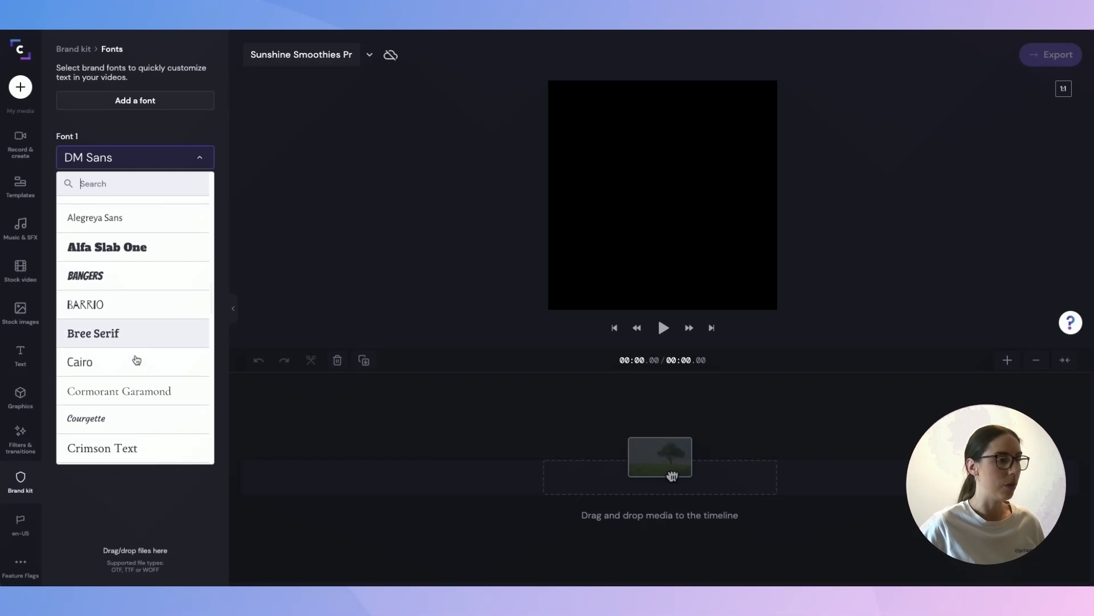
left_click(105, 366)
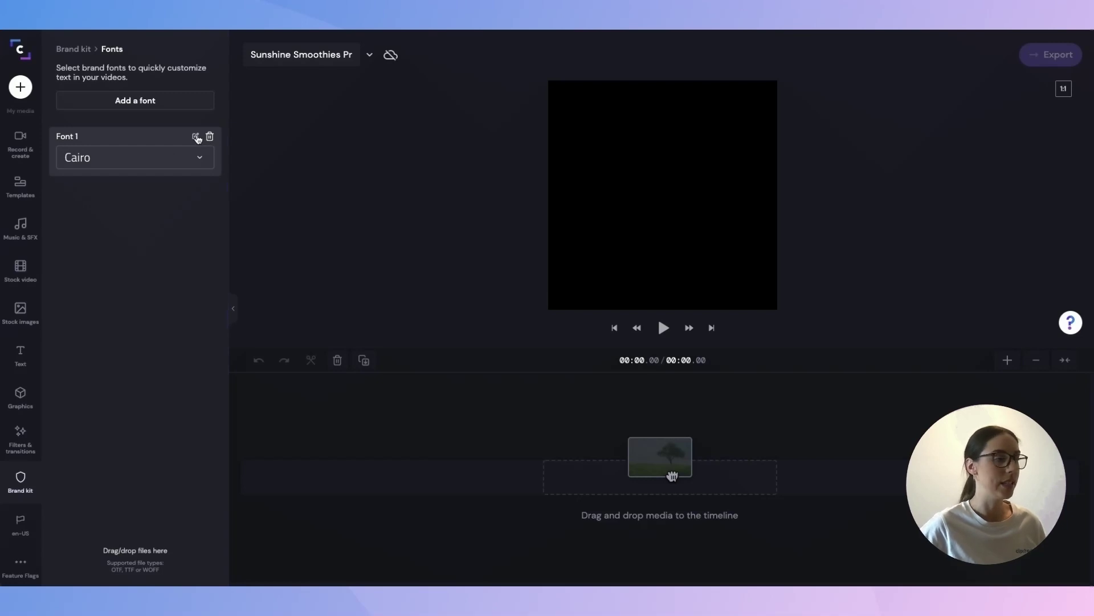
Rename the Cairo brand font to Main Font.
left_click(197, 137)
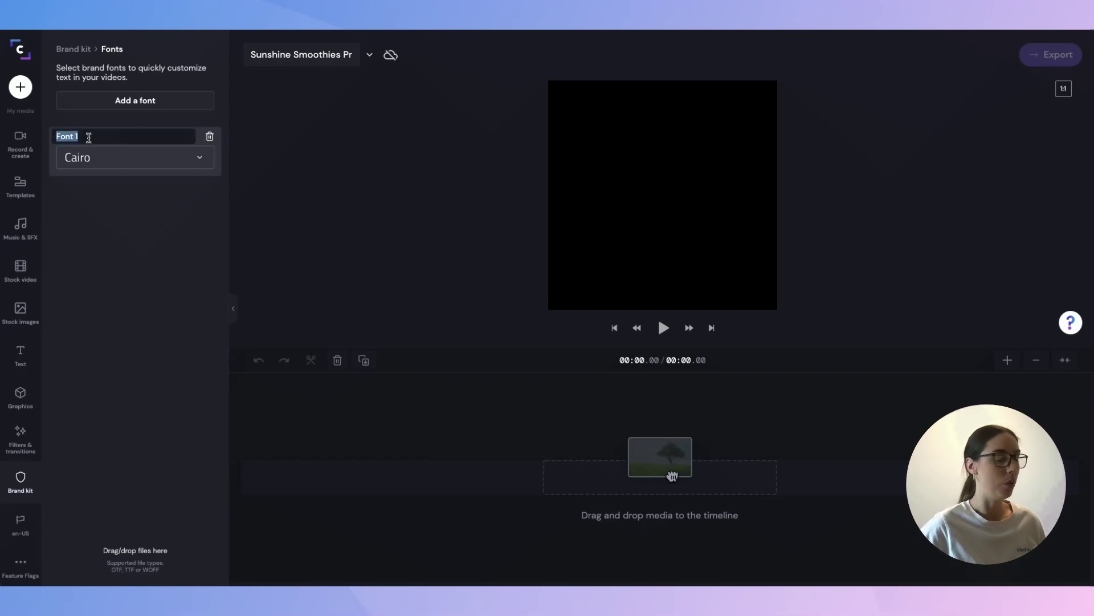
type("Main")
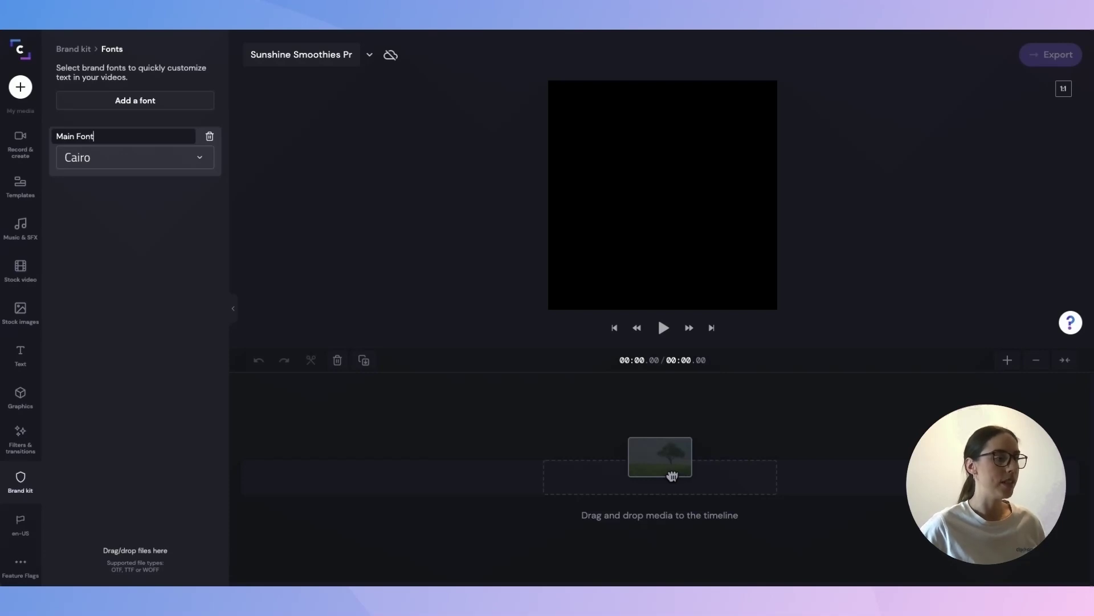
key("Return")
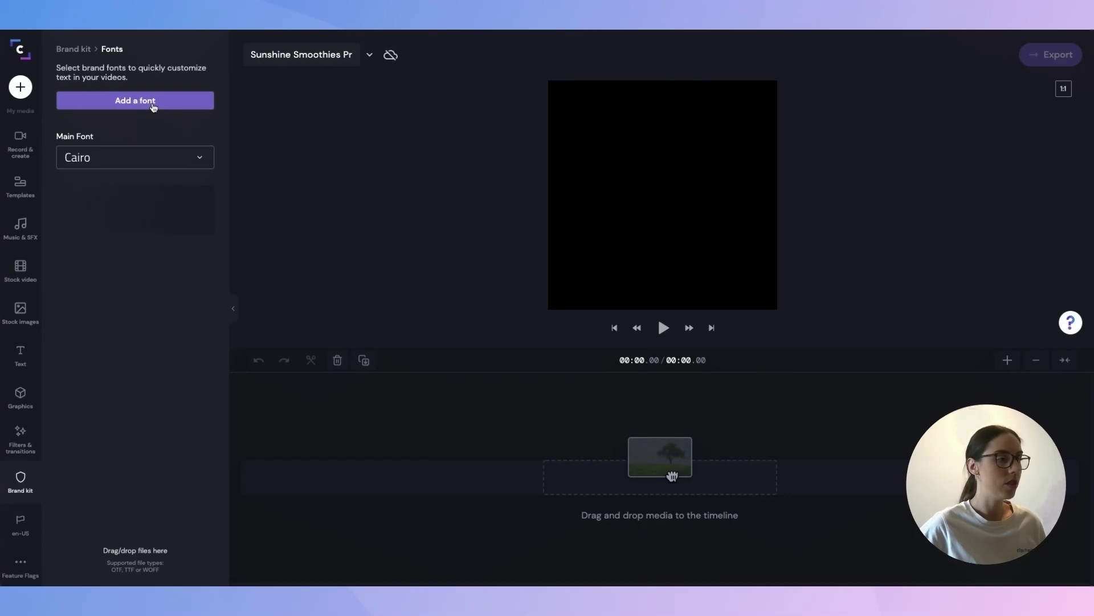
Add Cinzel as Font 2 and name it Secondary Font.
left_click(153, 107)
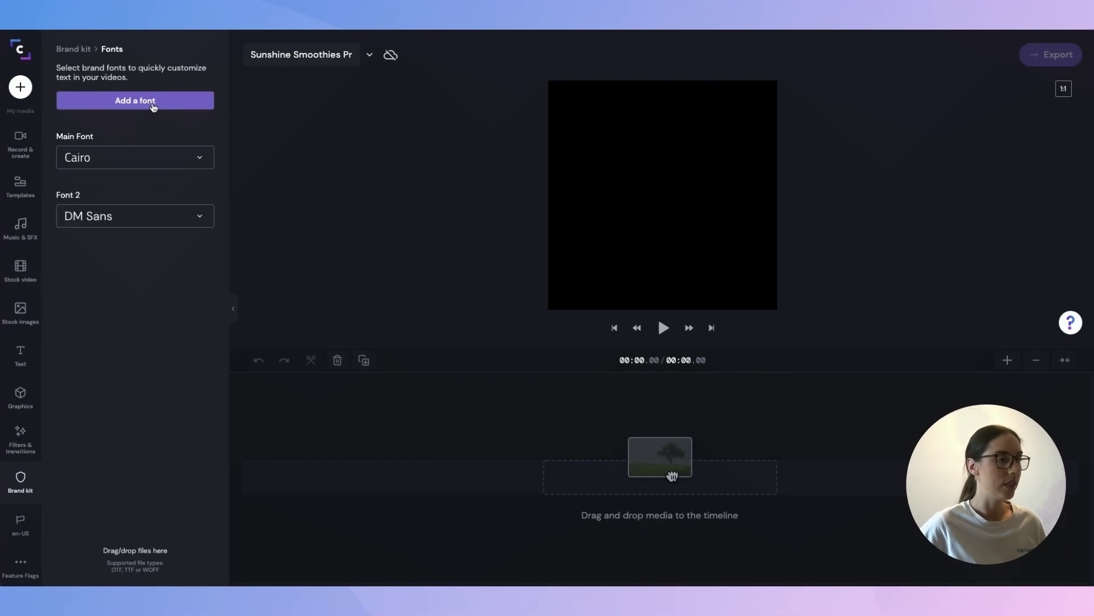
left_click(166, 227)
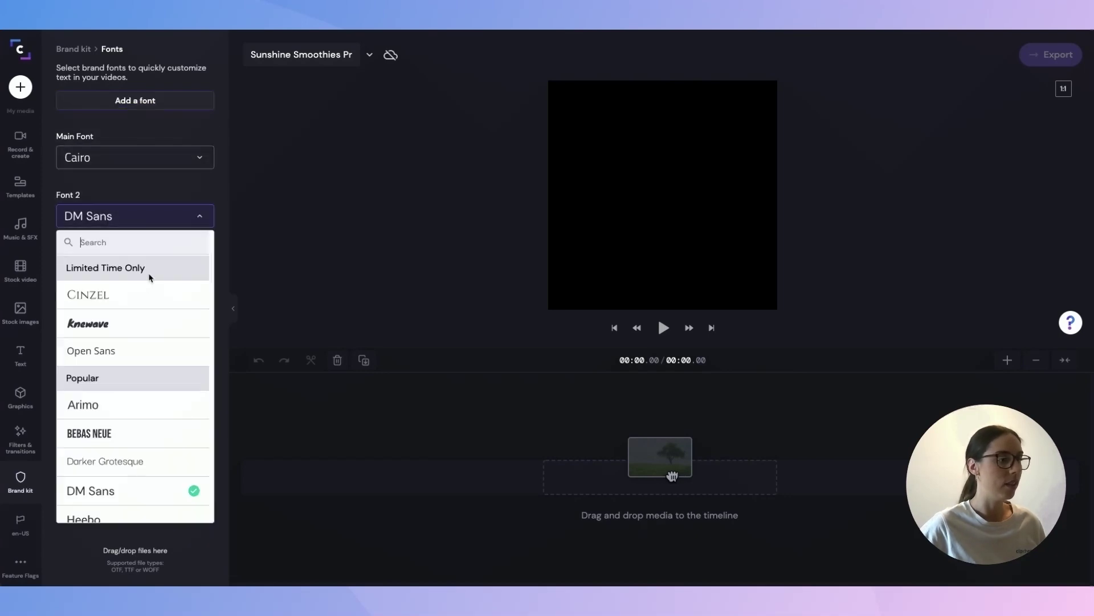
left_click(108, 304)
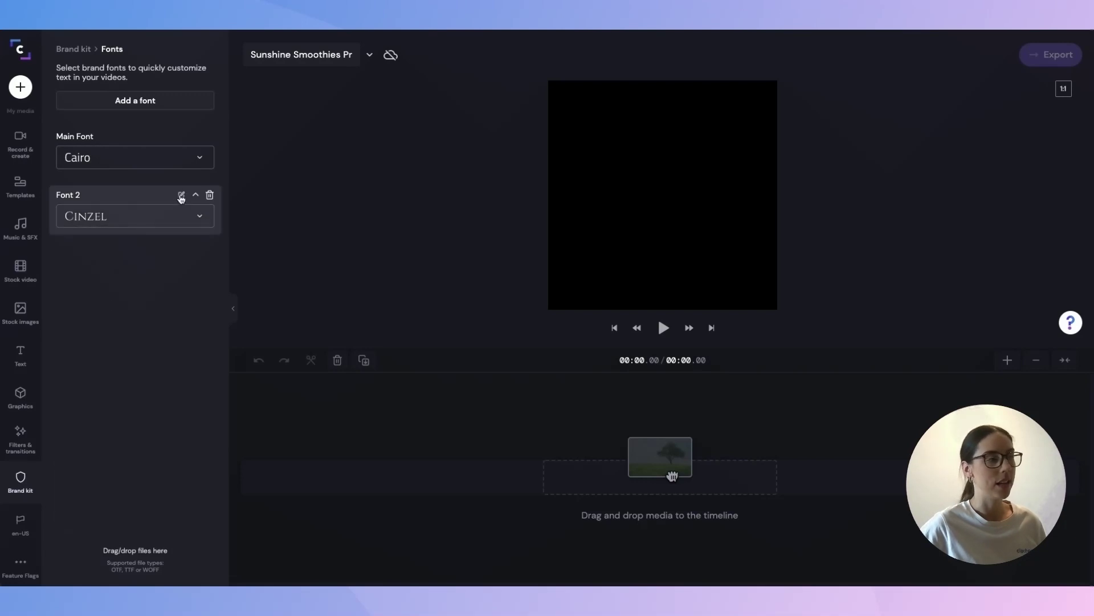
left_click(182, 196)
type("Secondary ")
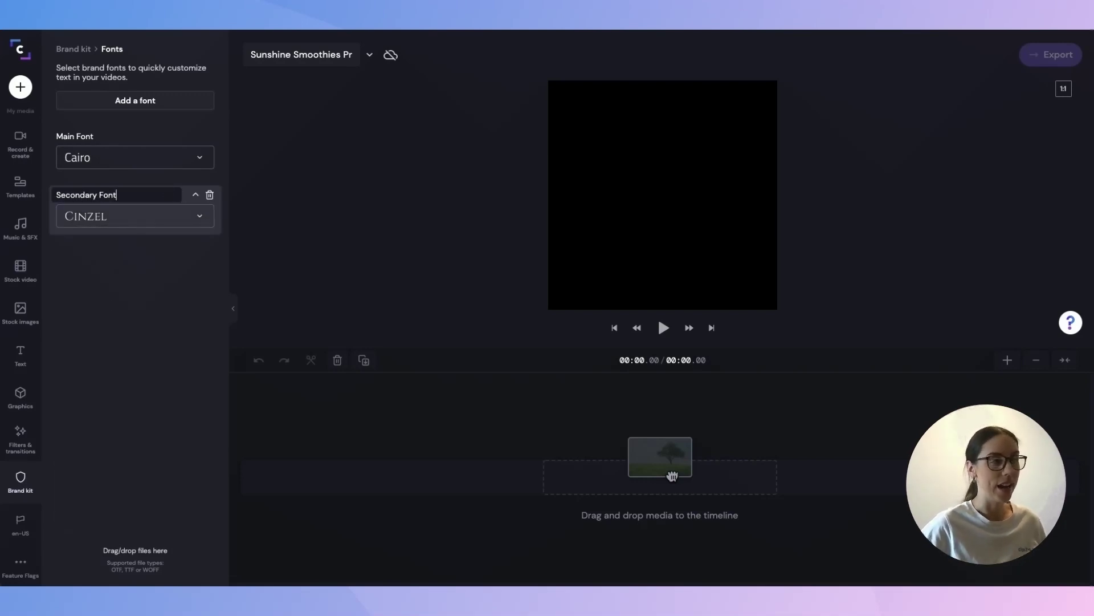
type("Font")
left_click(182, 267)
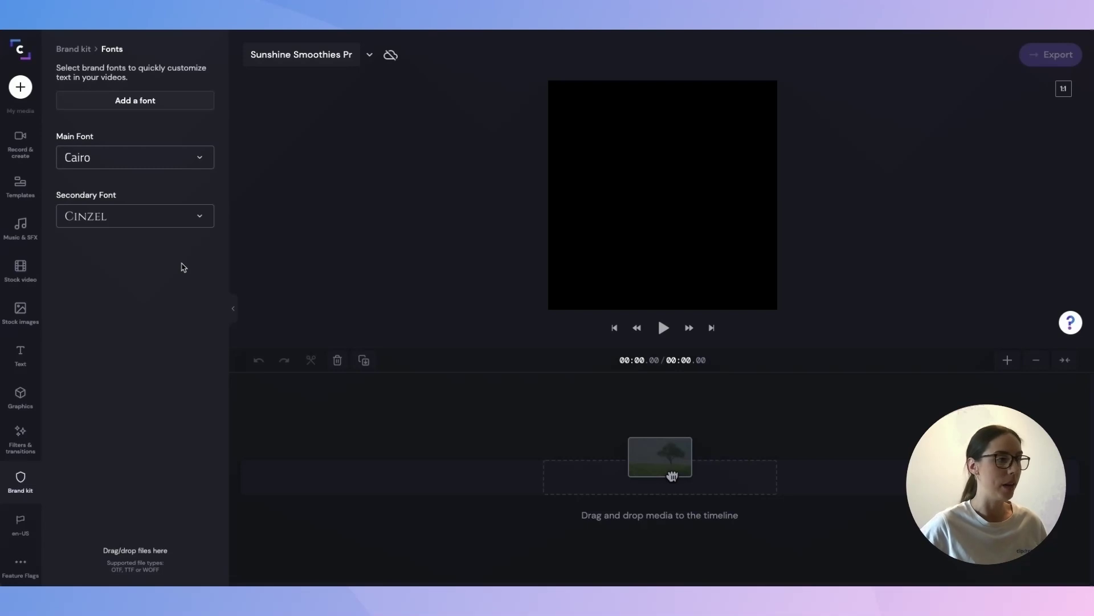
Upload Chewy-VTT.ttf and Chewy.ttf from Sunshine Smoothies > Font > Chewy, confirming the font licence.
left_click(141, 101)
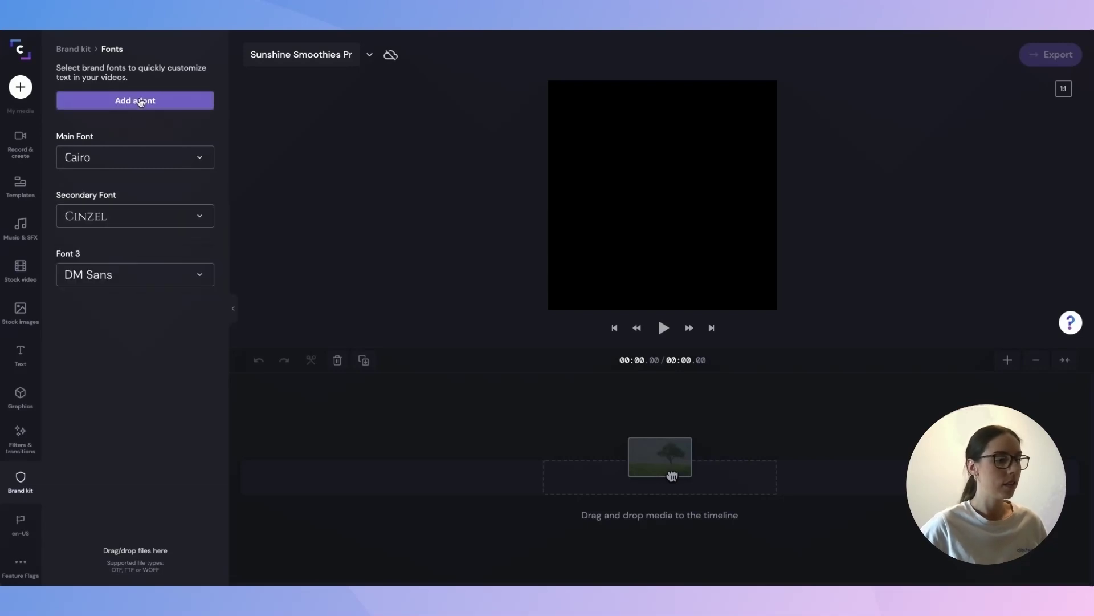
left_click(195, 278)
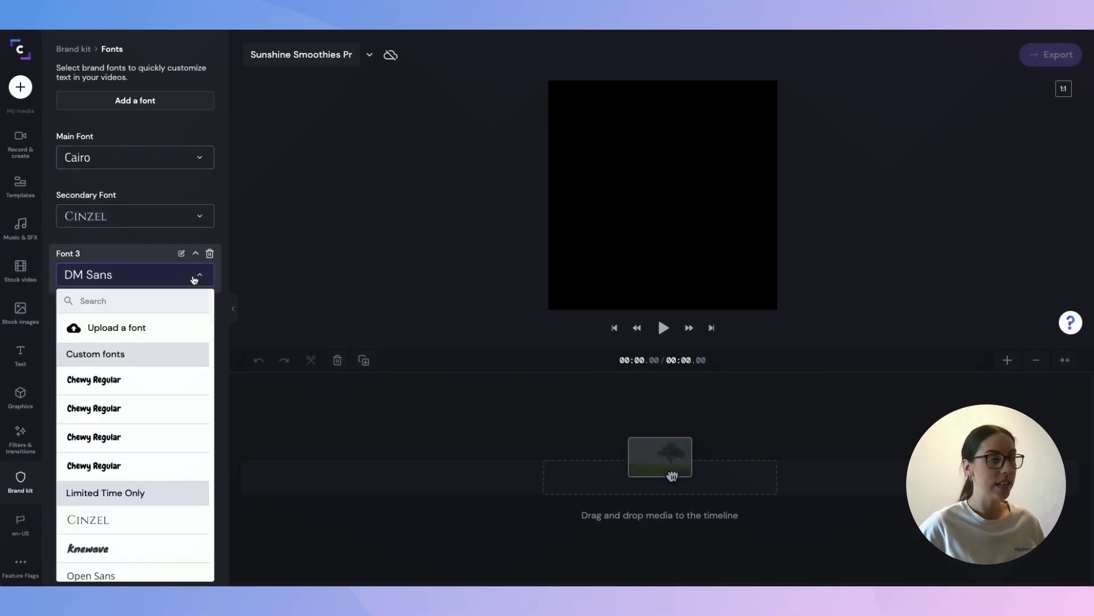
left_click(118, 330)
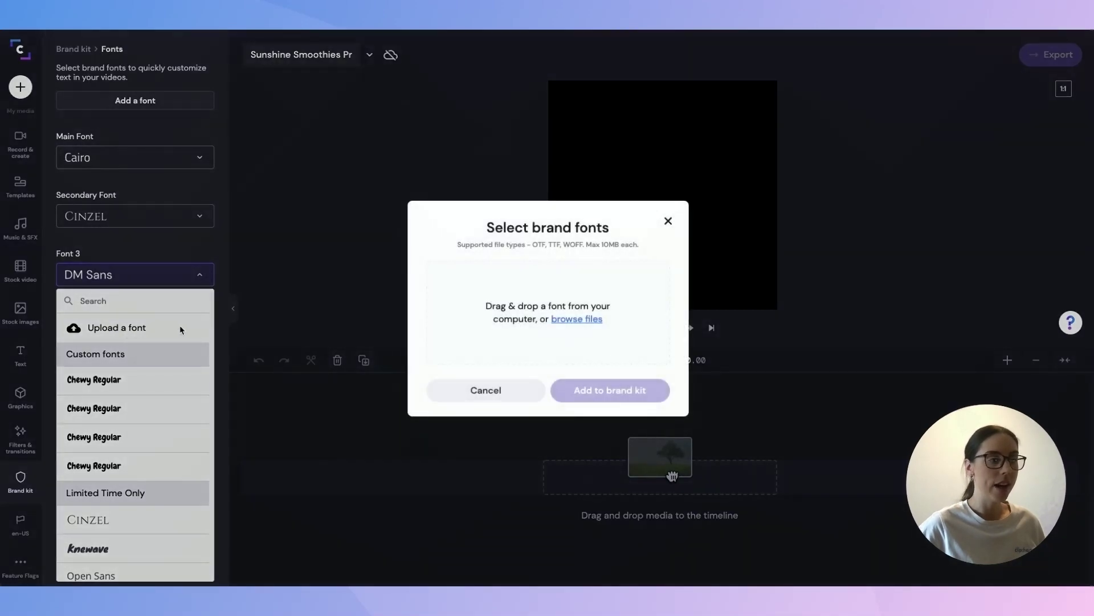
left_click(574, 321)
double_click(420, 236)
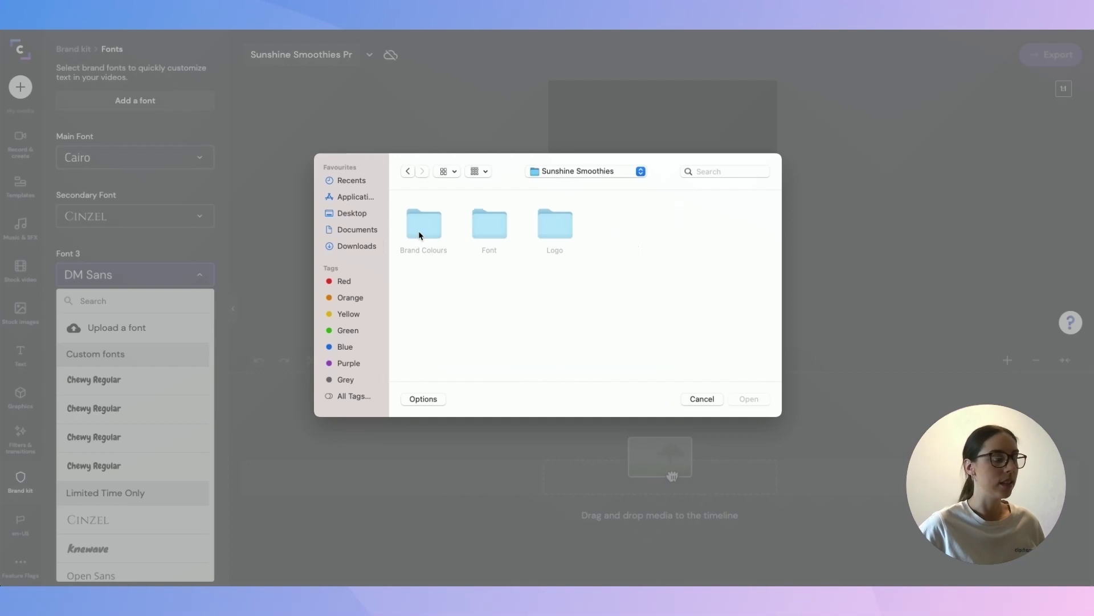
double_click(501, 222)
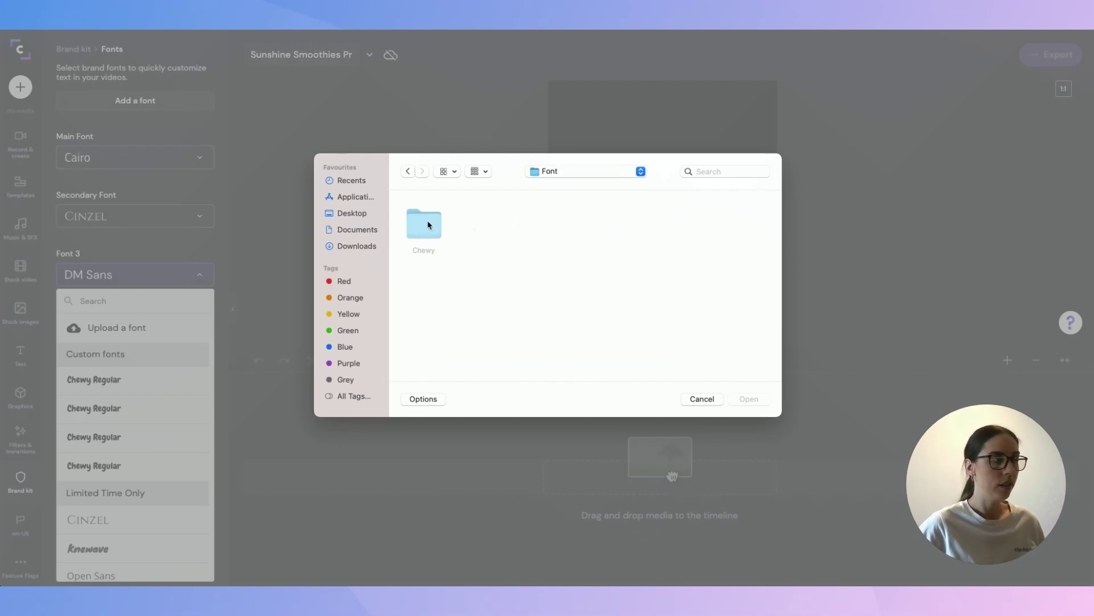
double_click(425, 226)
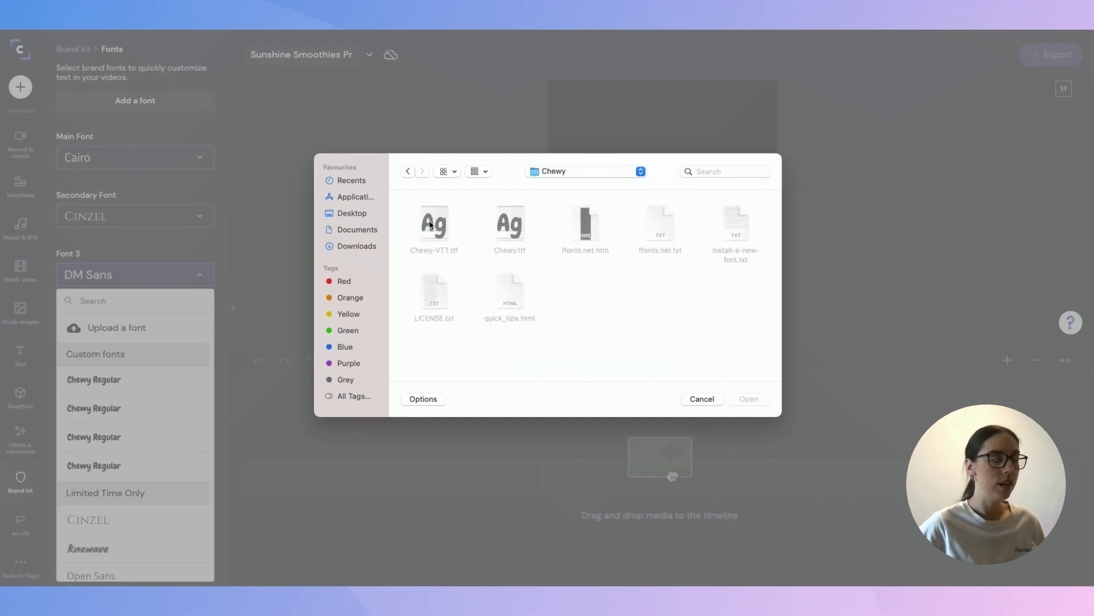
left_click(433, 224)
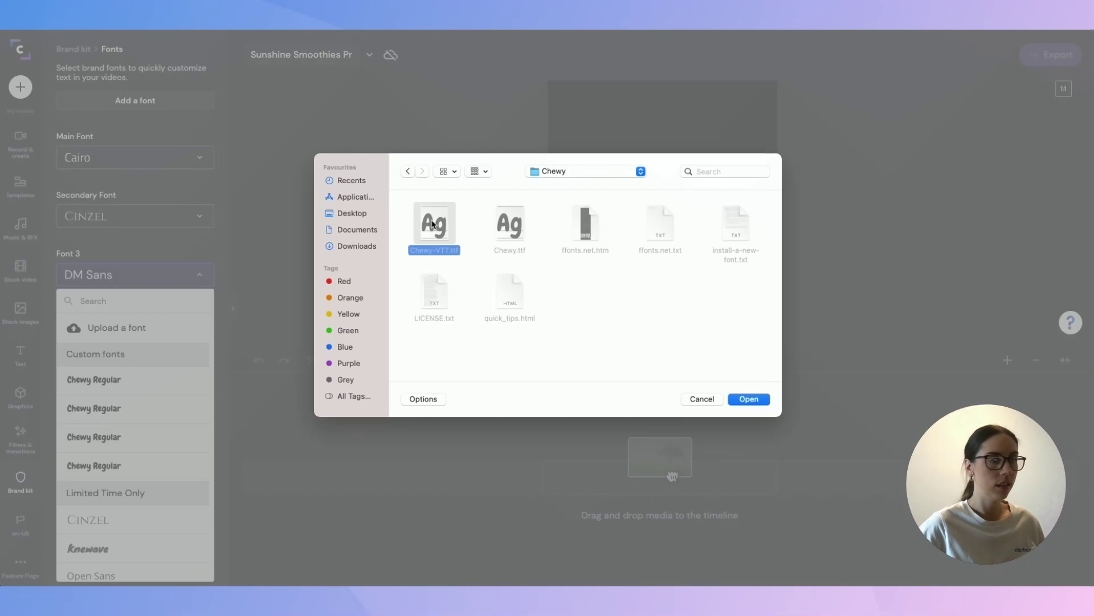
left_click(507, 224, "super")
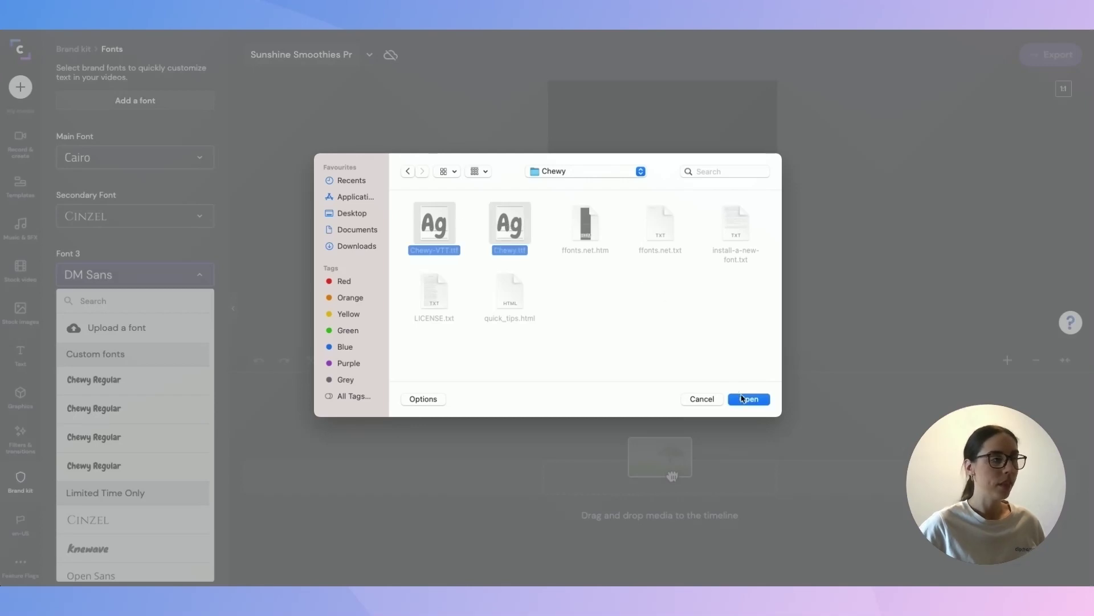
left_click(742, 398)
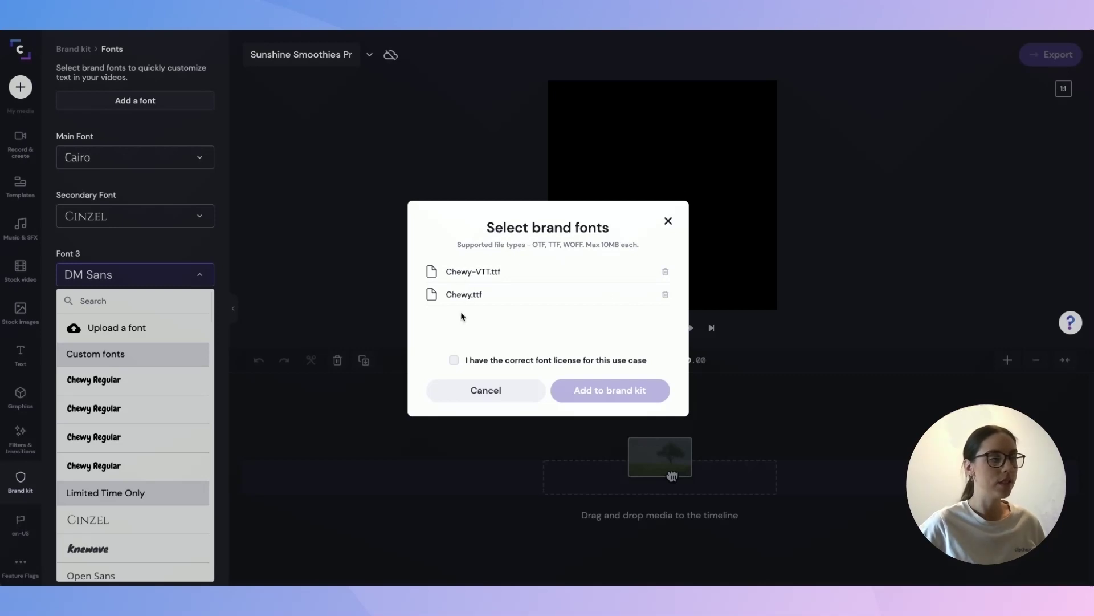
left_click(454, 360)
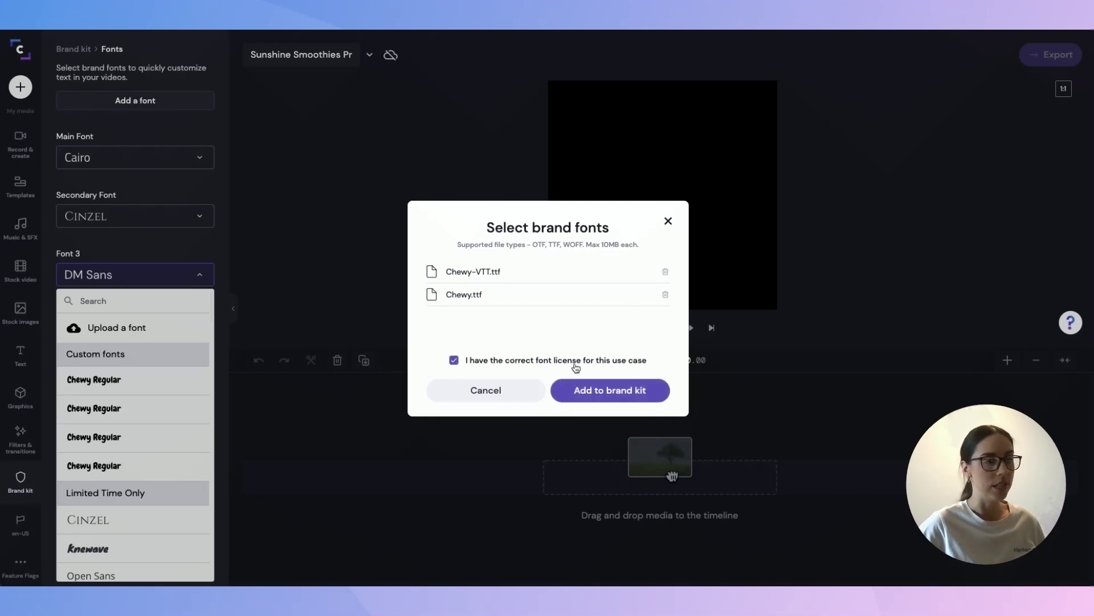
left_click(617, 394)
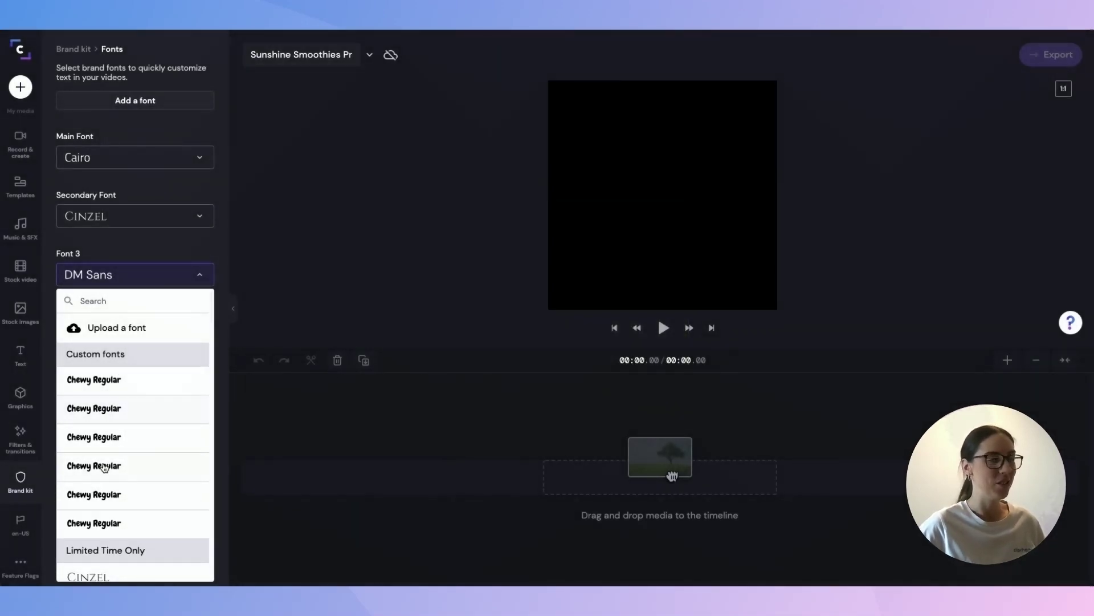
Set Font 3 to Chewy Regular and name it Custom Font.
scroll(98, 488, "down", 1)
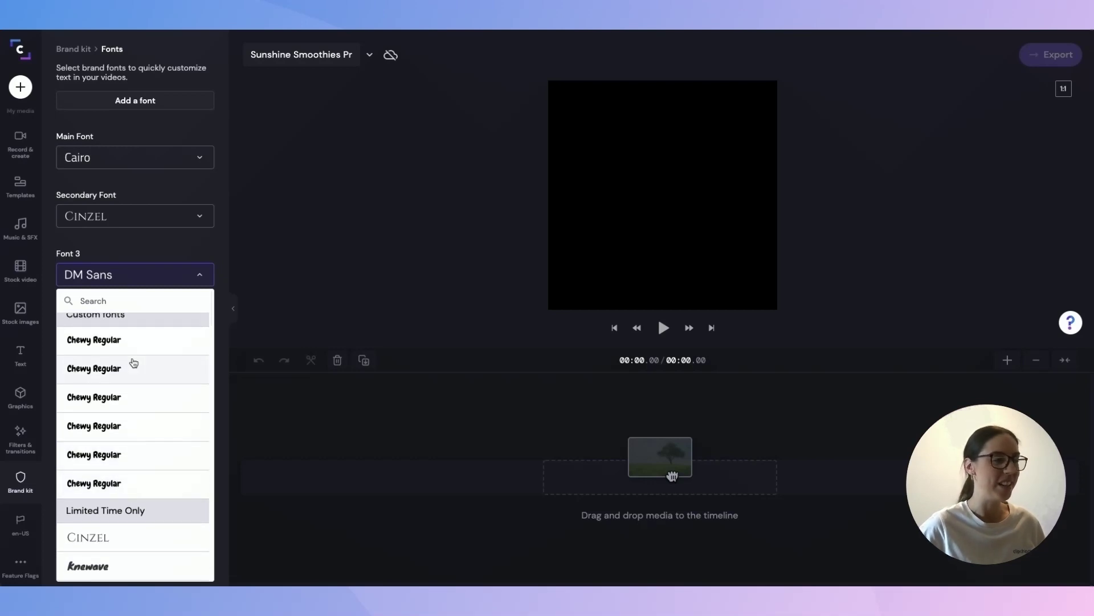
left_click(113, 340)
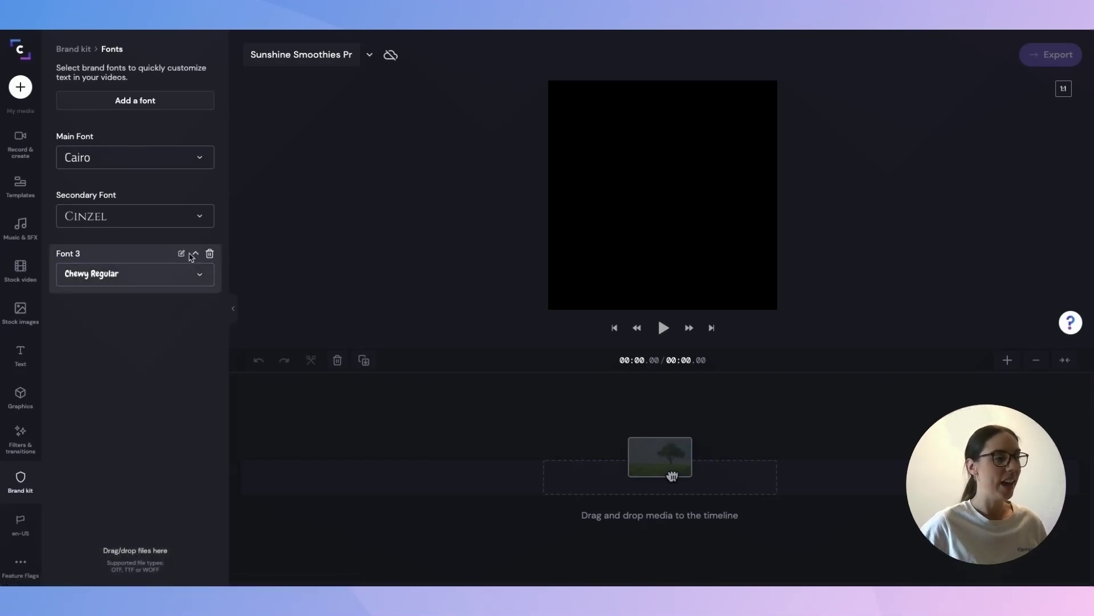
left_click(184, 254)
type("Custom")
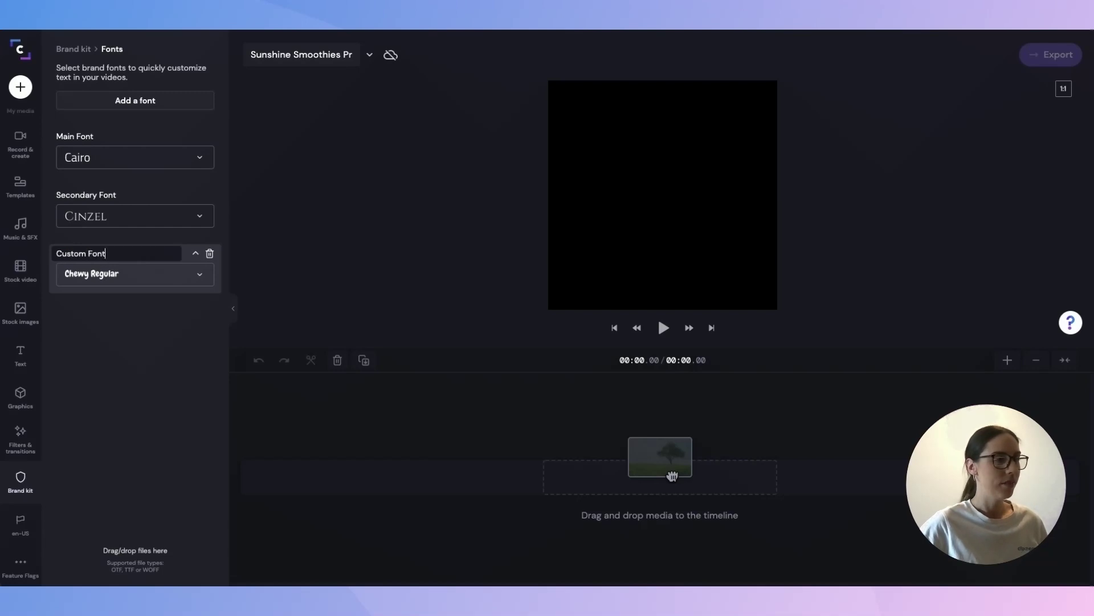
key("Return")
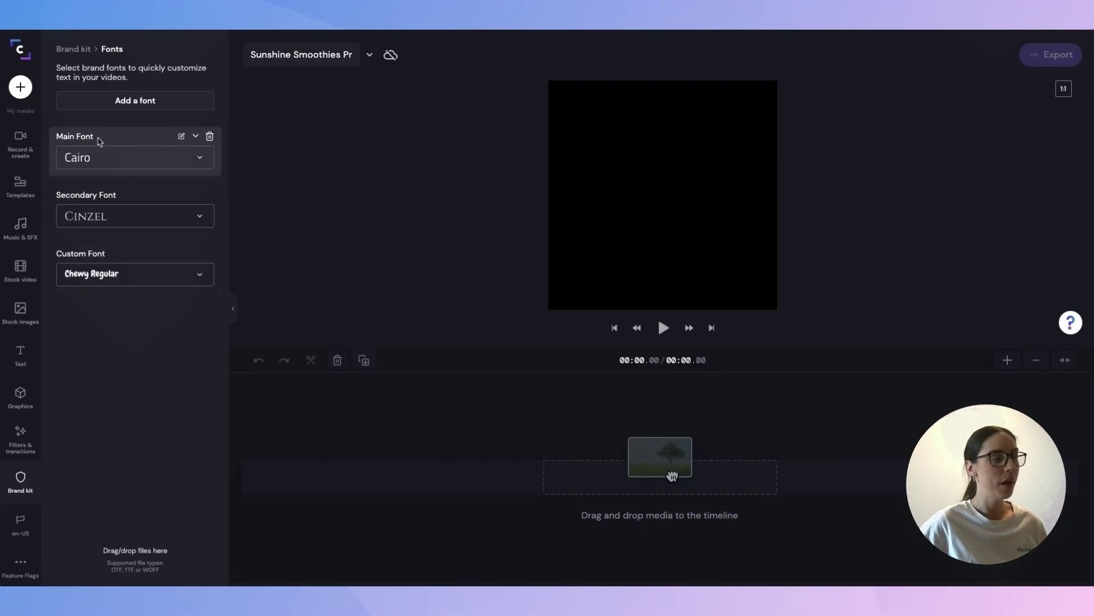
left_click_drag(85, 195, 91, 214)
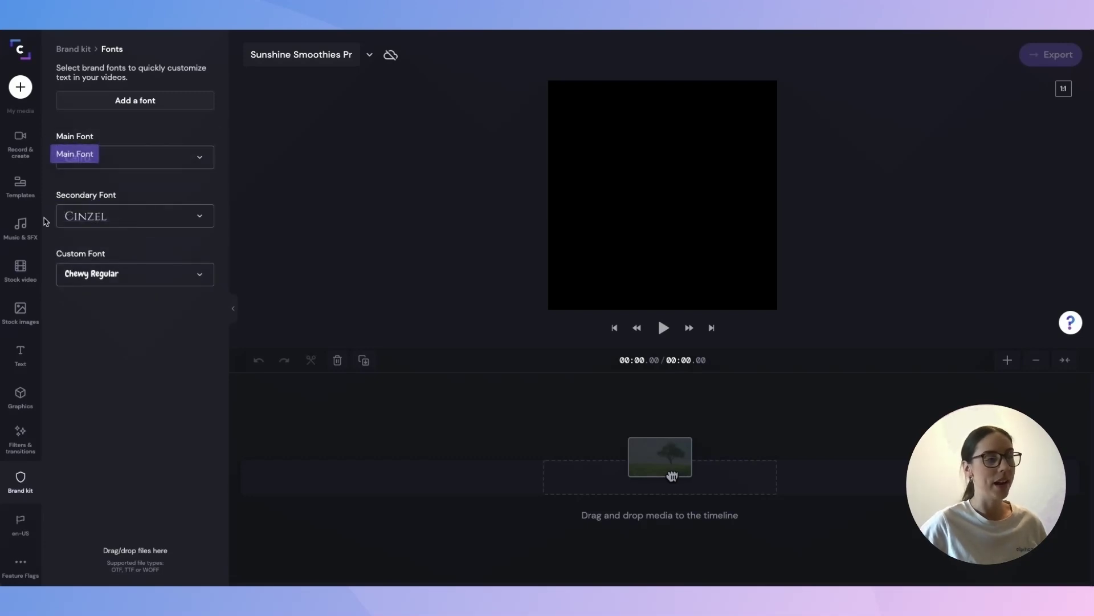
mouse_move(188, 255)
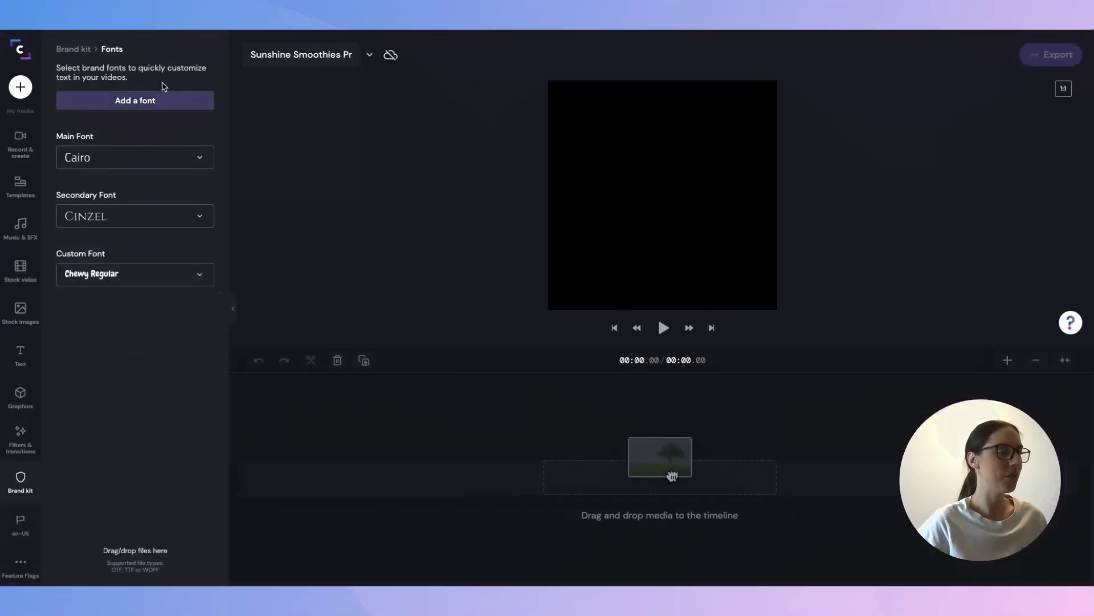
Create a new colour palette whose first swatch is pink #FF8484.
left_click(77, 48)
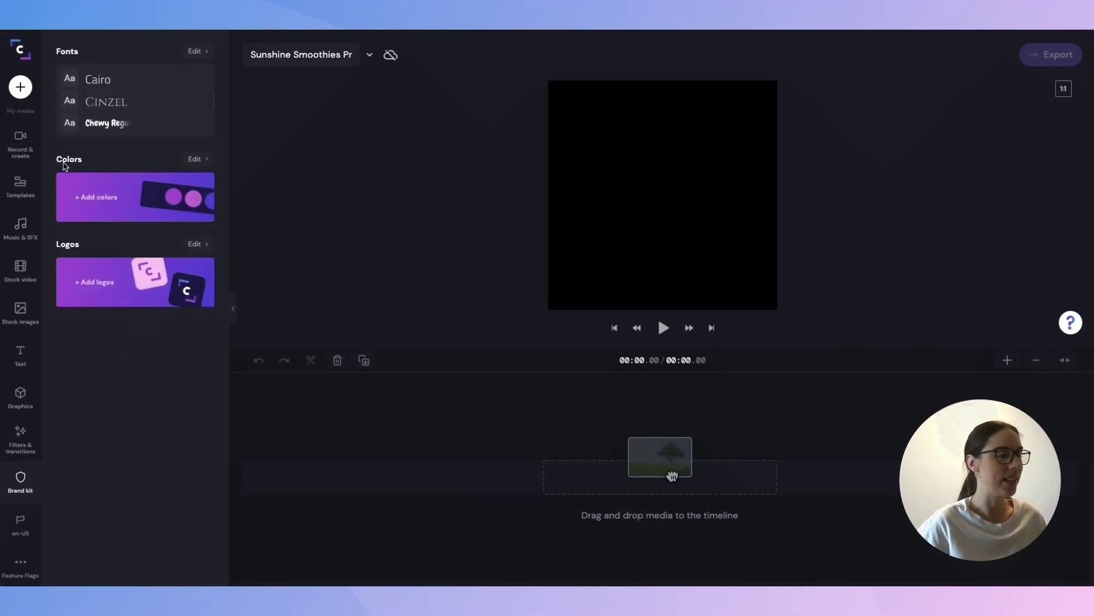
left_click(98, 204)
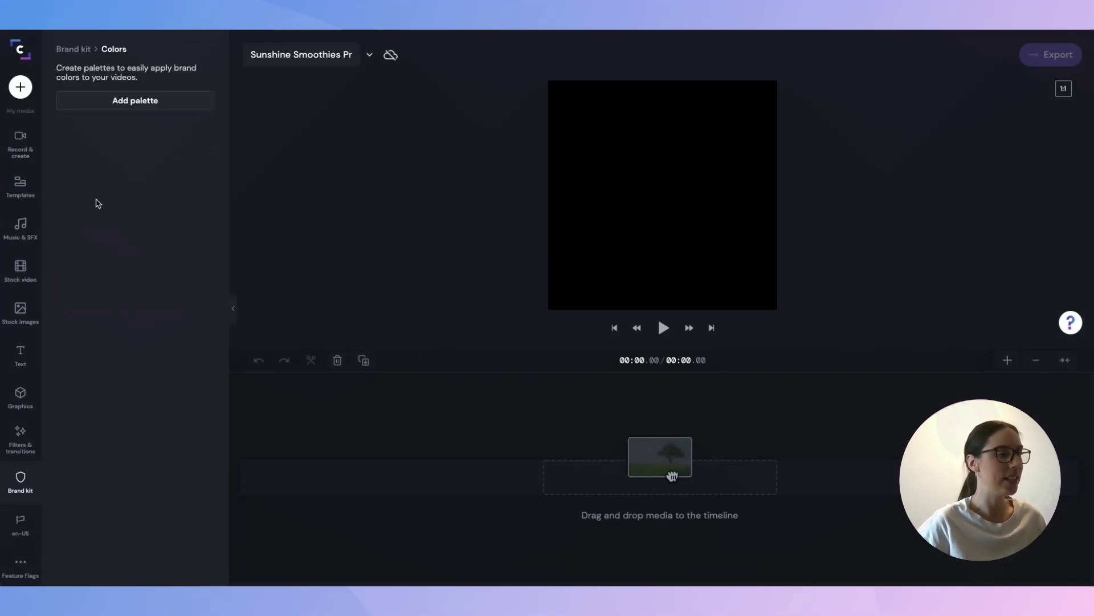
left_click(152, 103)
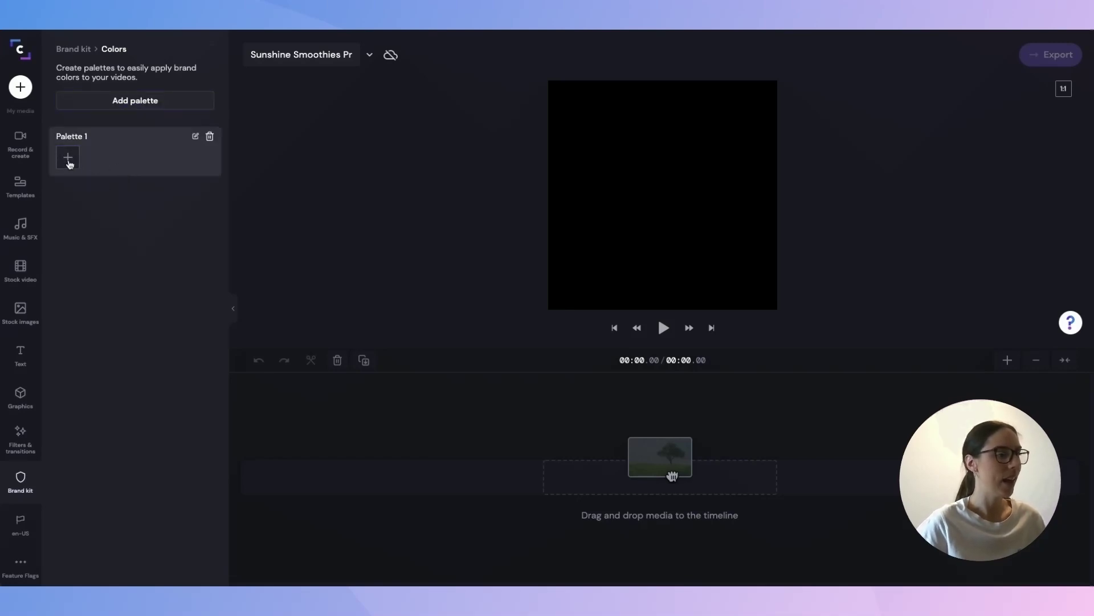
left_click(69, 161)
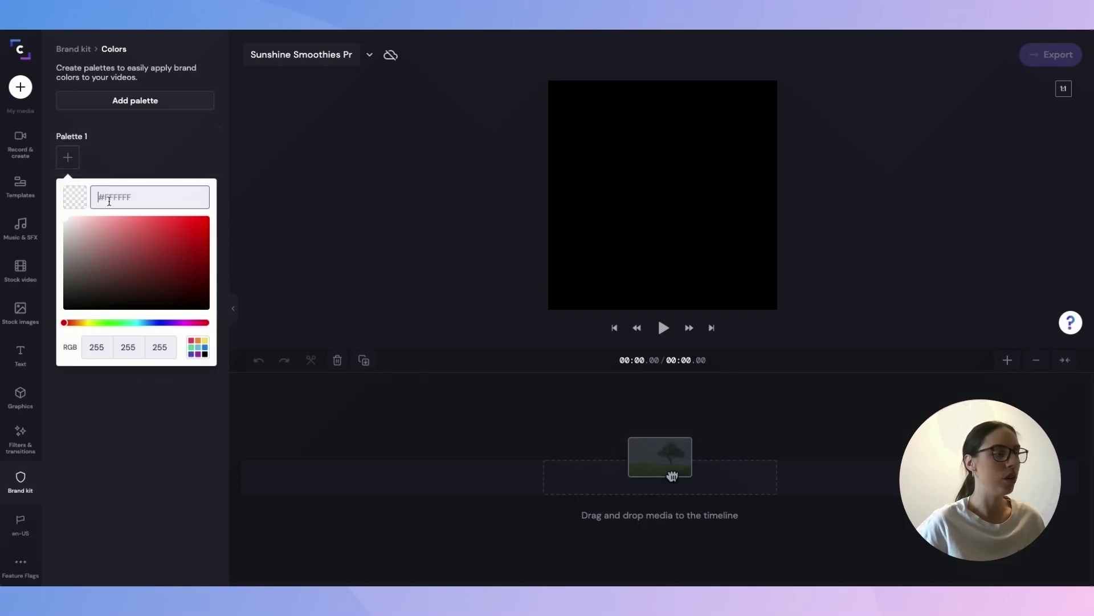
left_click(189, 226)
left_click(171, 228)
left_click(188, 226)
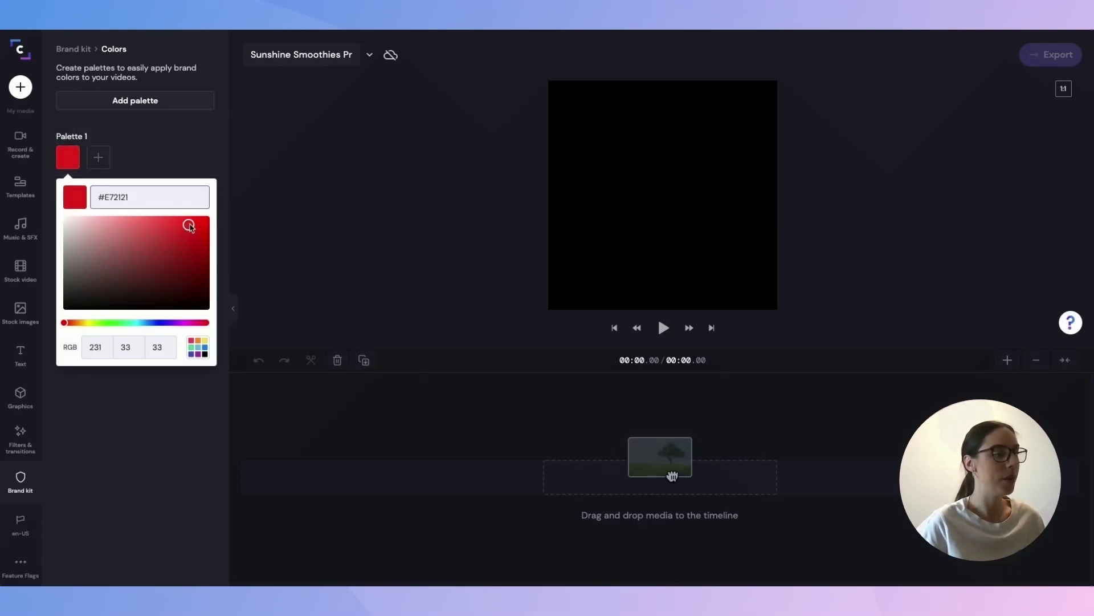
left_click_drag(125, 201, 93, 196)
type("#FF8484")
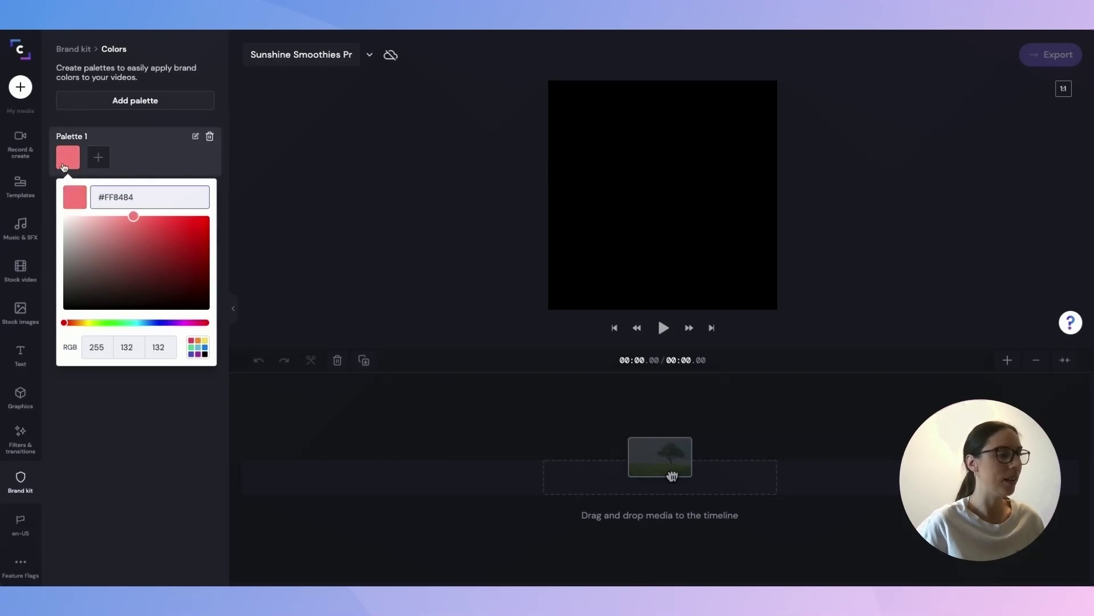
Add cream #FFEDDC and red #F83737 swatches and name the palette Main Brand Colors.
left_click(99, 160)
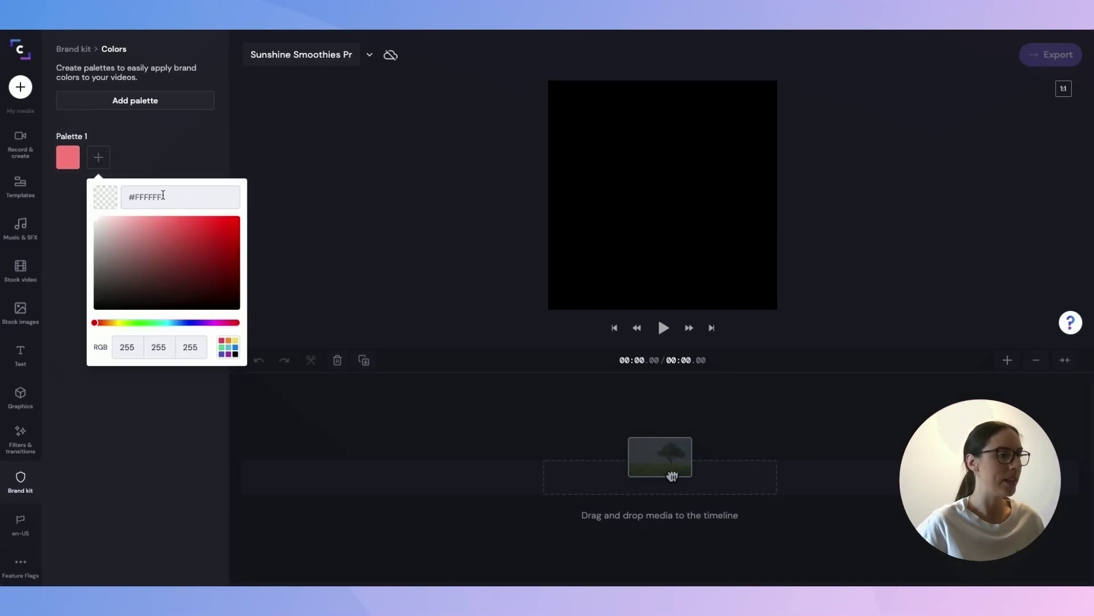
left_click(156, 195)
type("#FFEDDC")
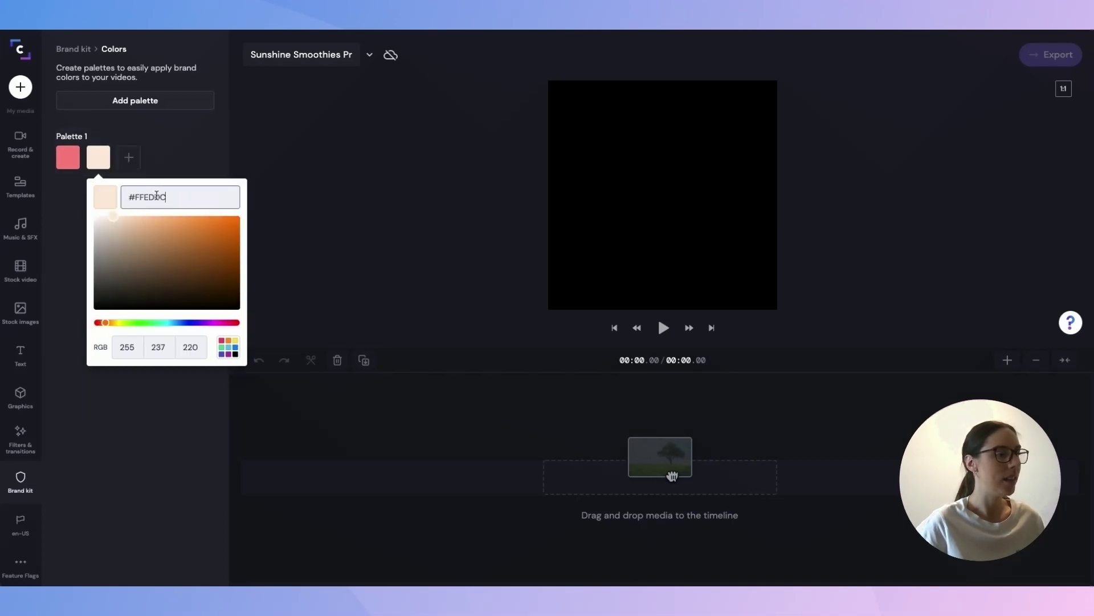
left_click(121, 165)
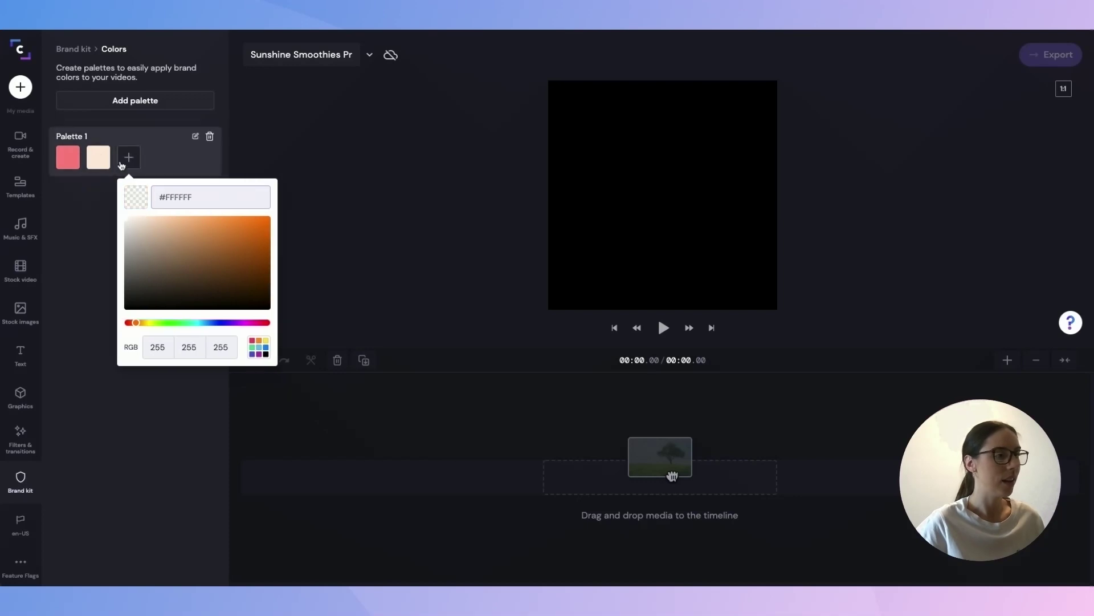
left_click(171, 194)
type("#F83737")
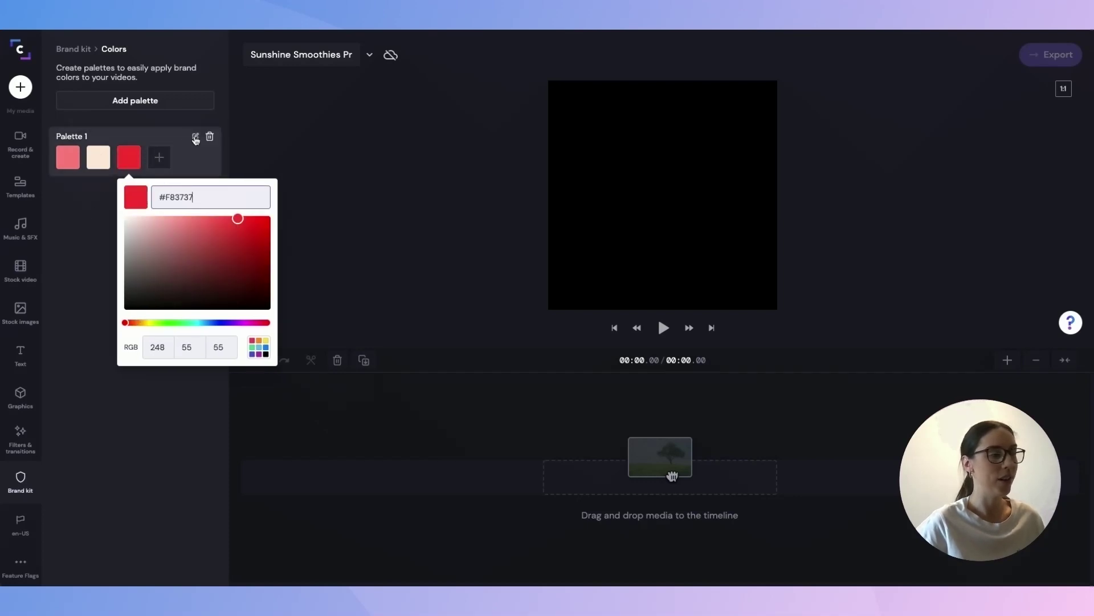
left_click(194, 137)
type("Main Bra")
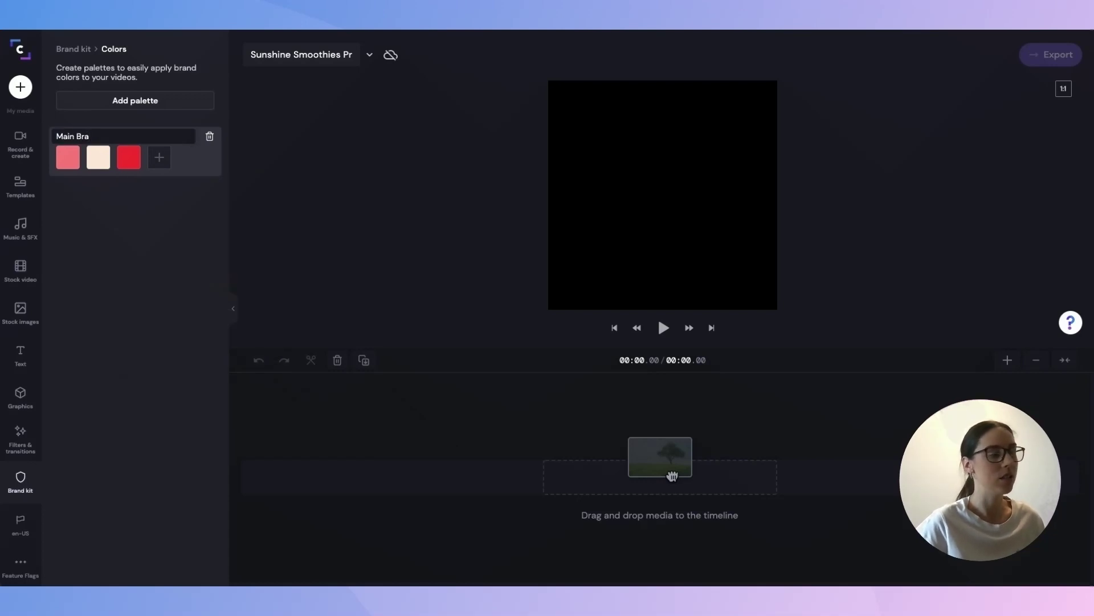
type("nd Colors")
key("Return")
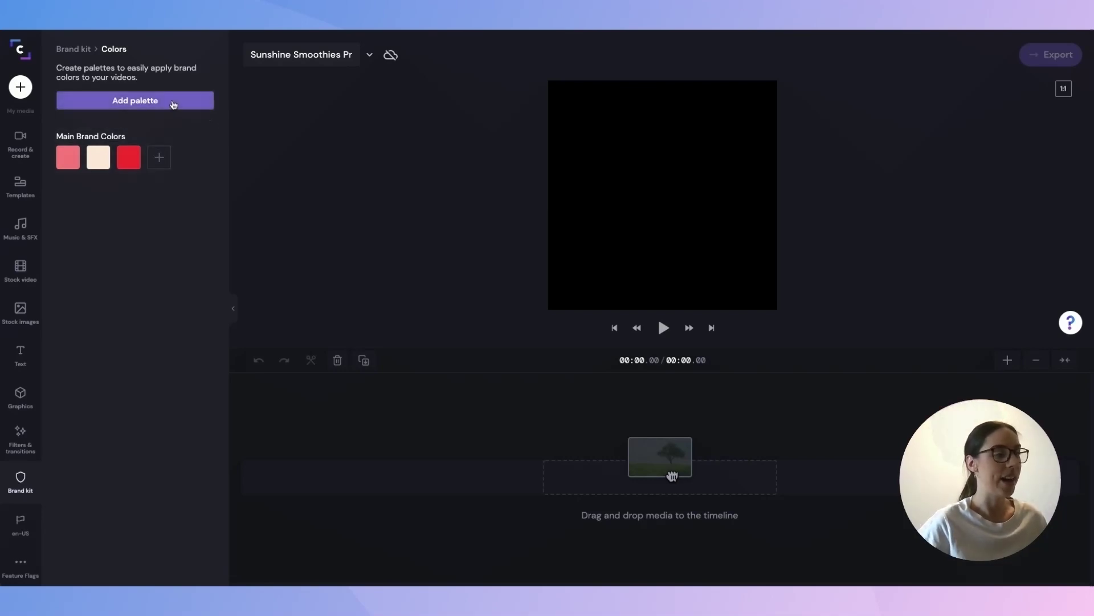
Create a second palette with white, black and light lilac swatches.
left_click(131, 102)
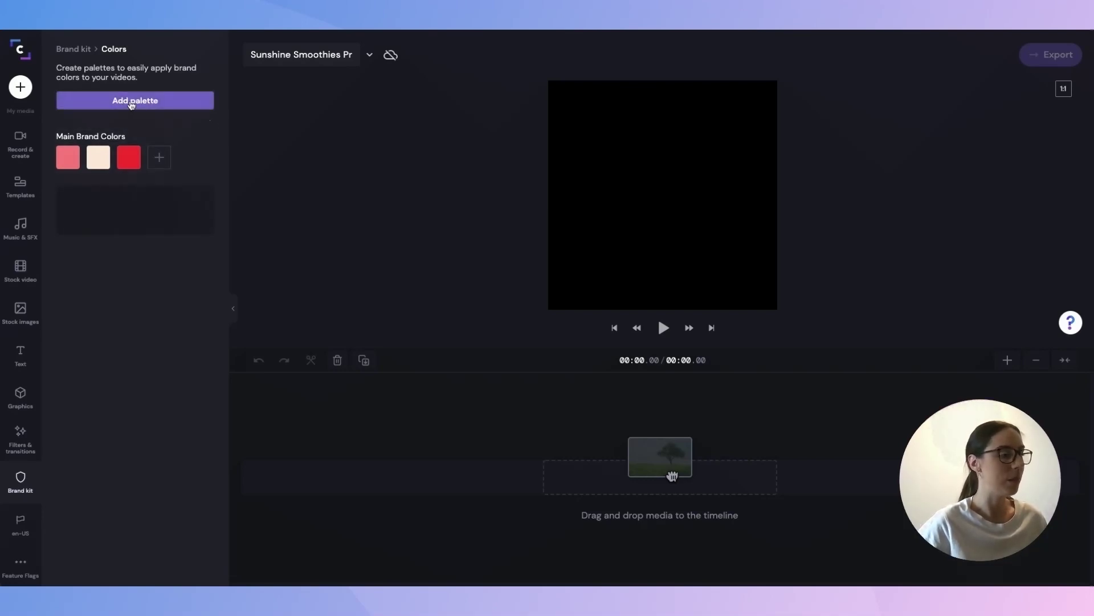
left_click(68, 216)
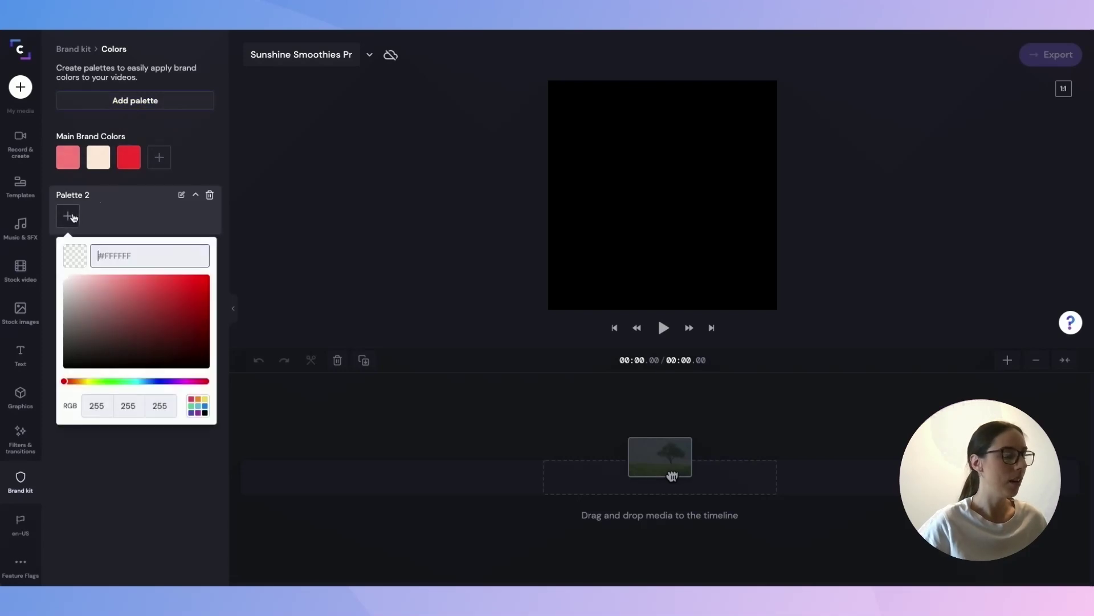
left_click_drag(68, 280, 60, 278)
left_click(98, 216)
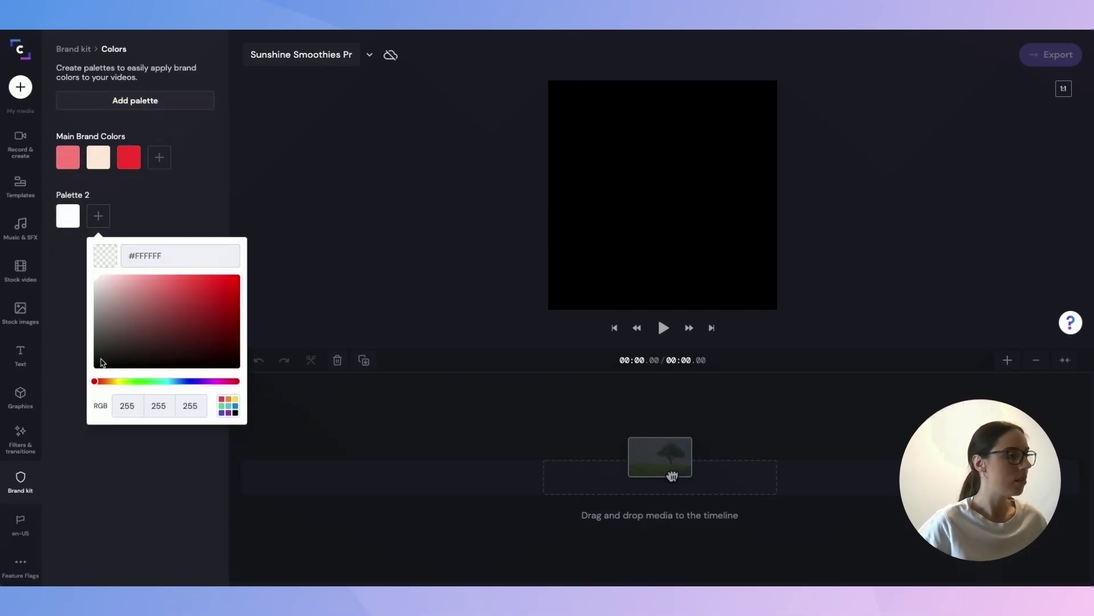
left_click_drag(101, 364, 94, 374)
left_click(128, 216)
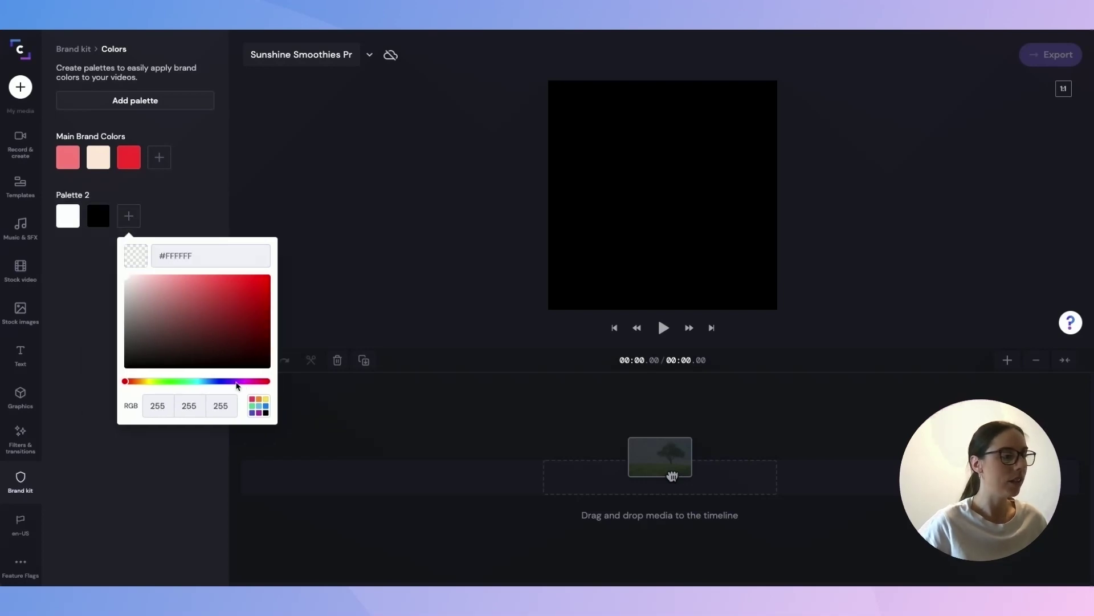
left_click(244, 381)
left_click_drag(186, 281, 164, 275)
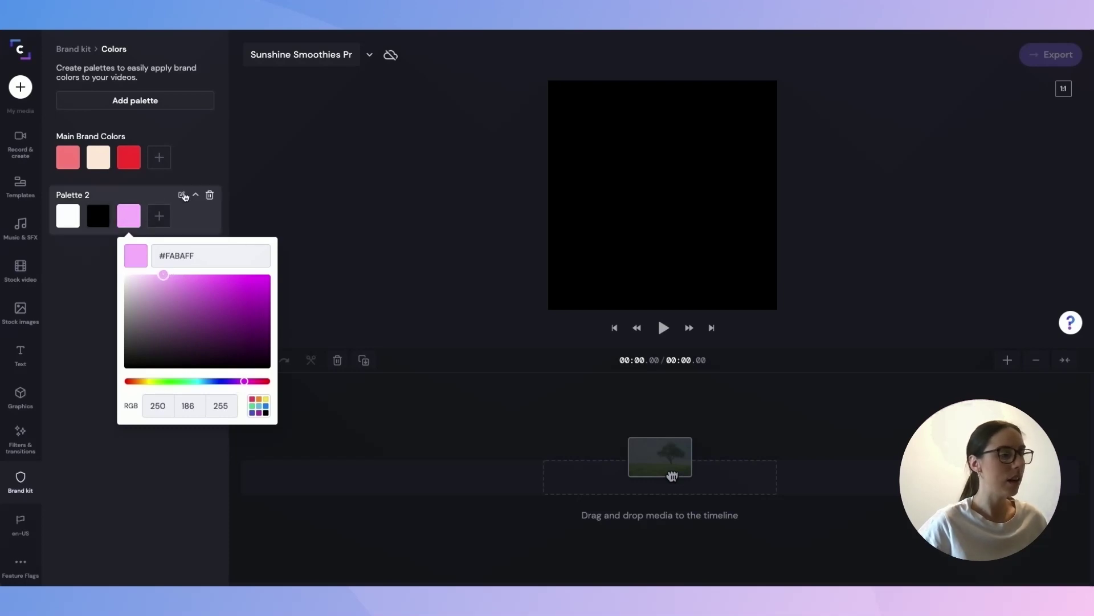
Rename the second palette to Secondary Brand Colors.
left_click(183, 196)
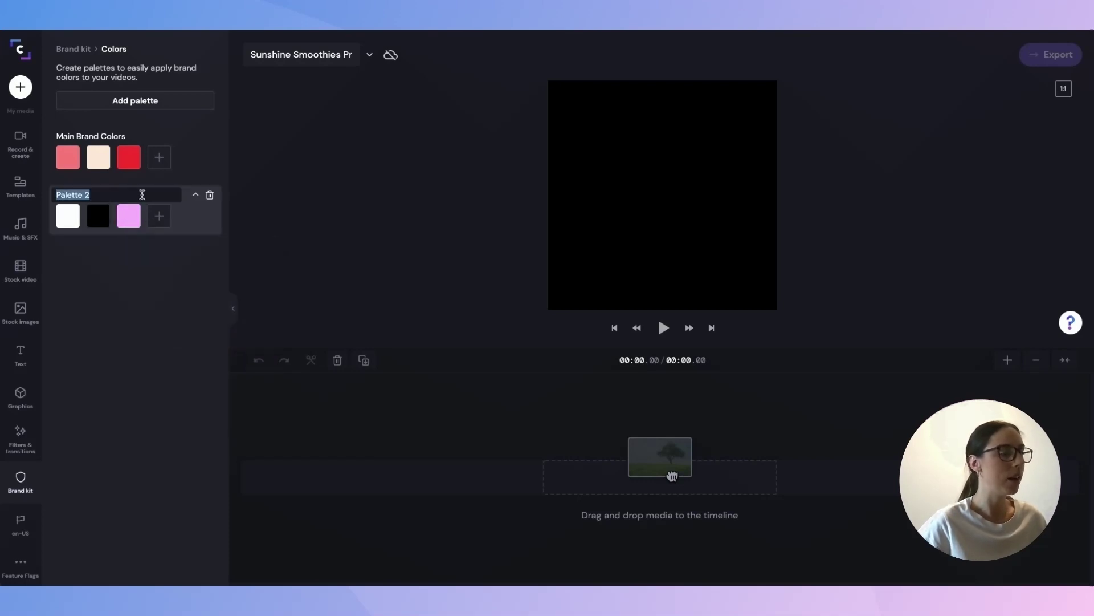
type("Second")
left_click(124, 231)
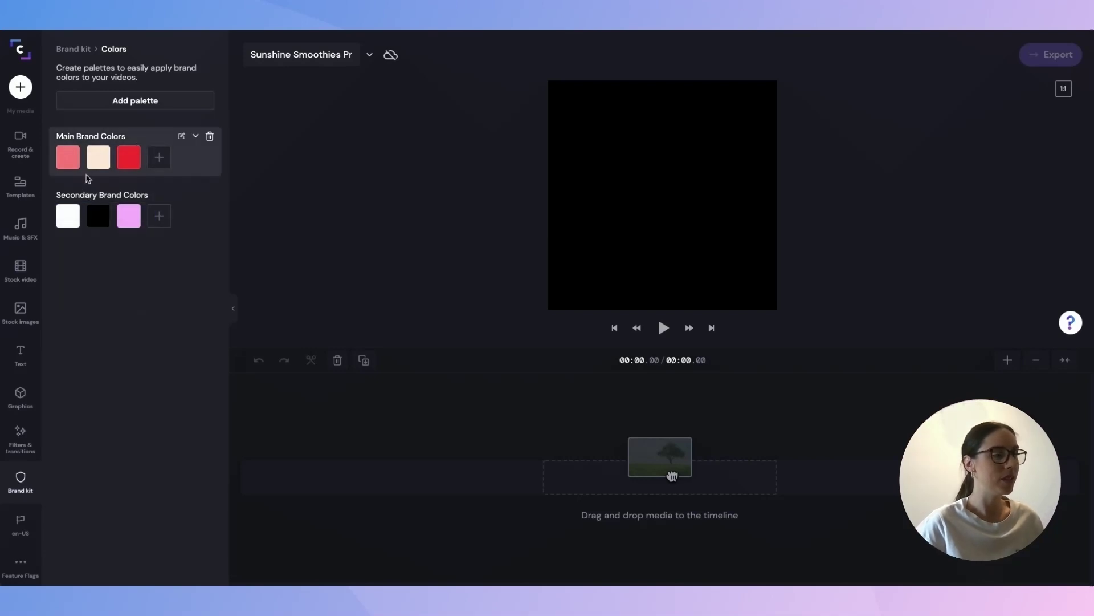
Remove the red swatch from Main Brand Colors and keep it above Secondary Brand Colors.
mouse_move(135, 165)
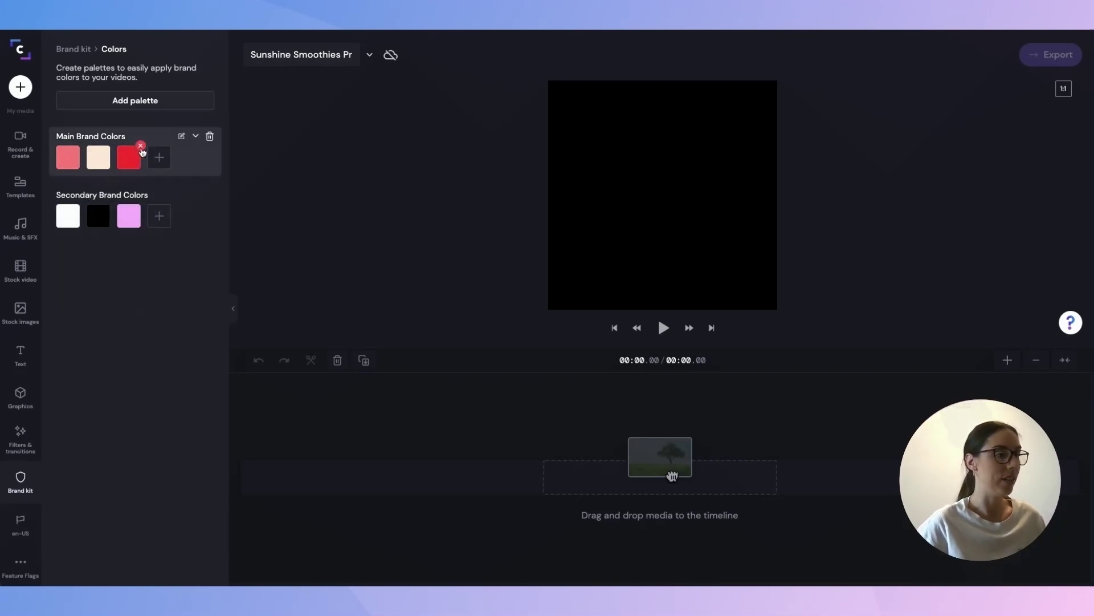
left_click(141, 146)
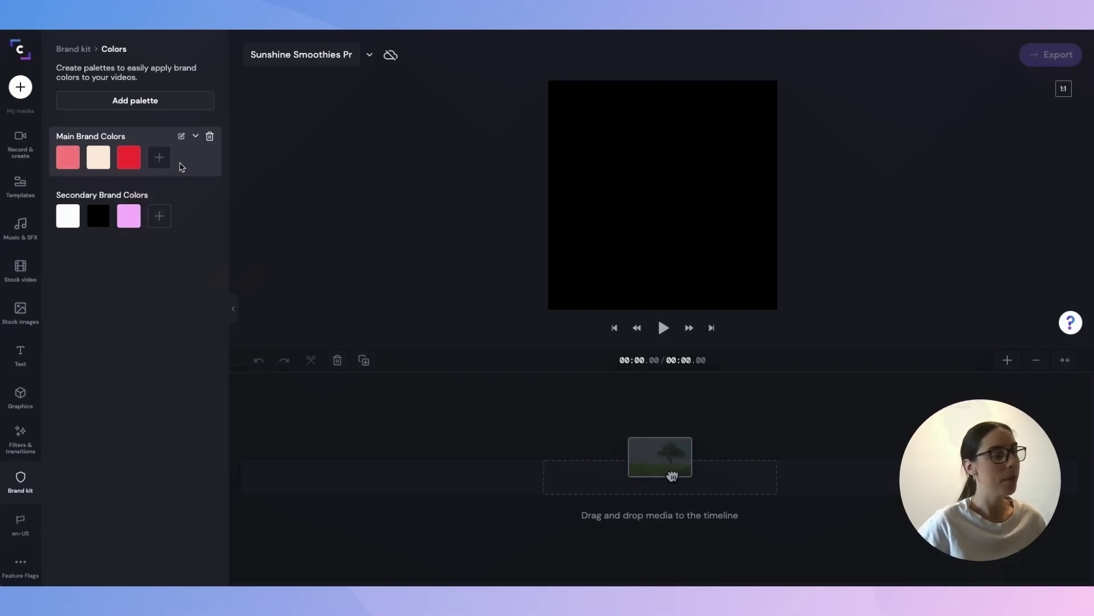
left_click(194, 138)
left_click(196, 137)
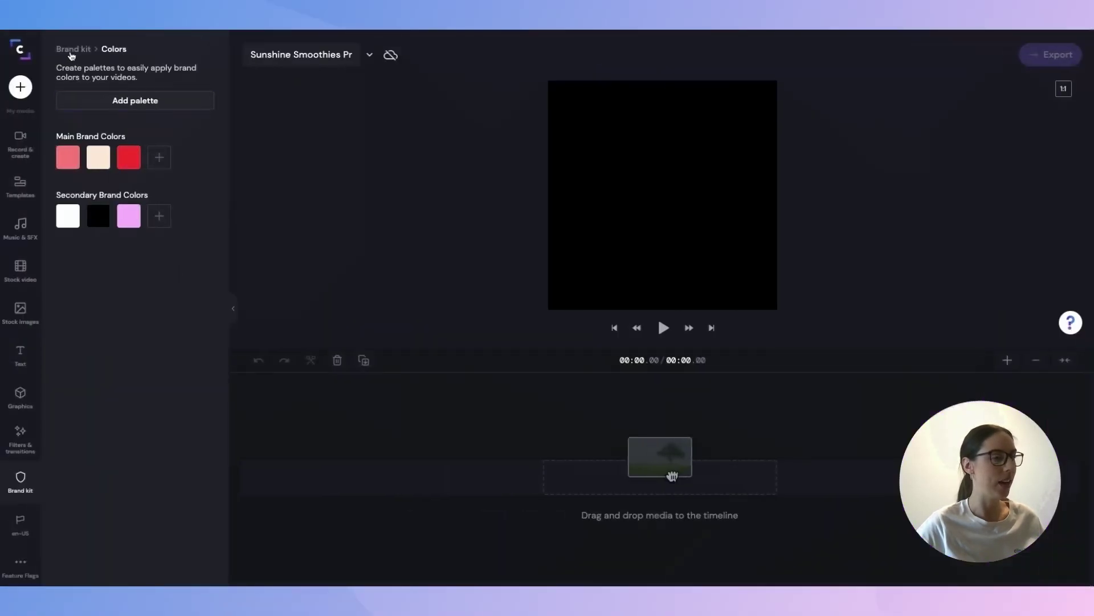
Upload Strawberry Logo and Sunshine Smoothies Logo from Sunshine Smoothies > Logo to the brand kit logos.
left_click(72, 54)
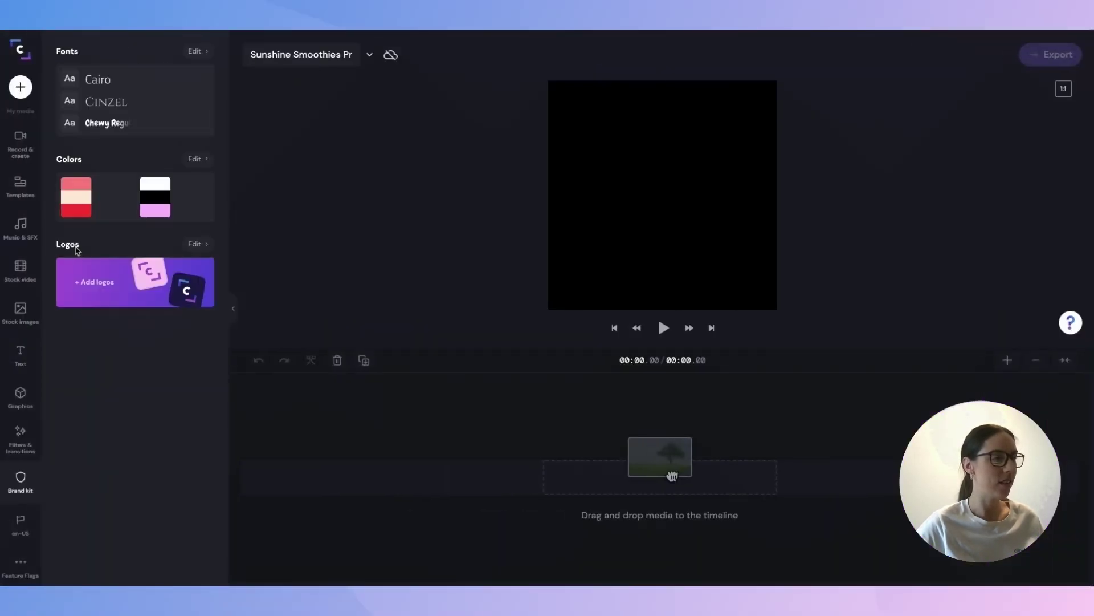
left_click(91, 285)
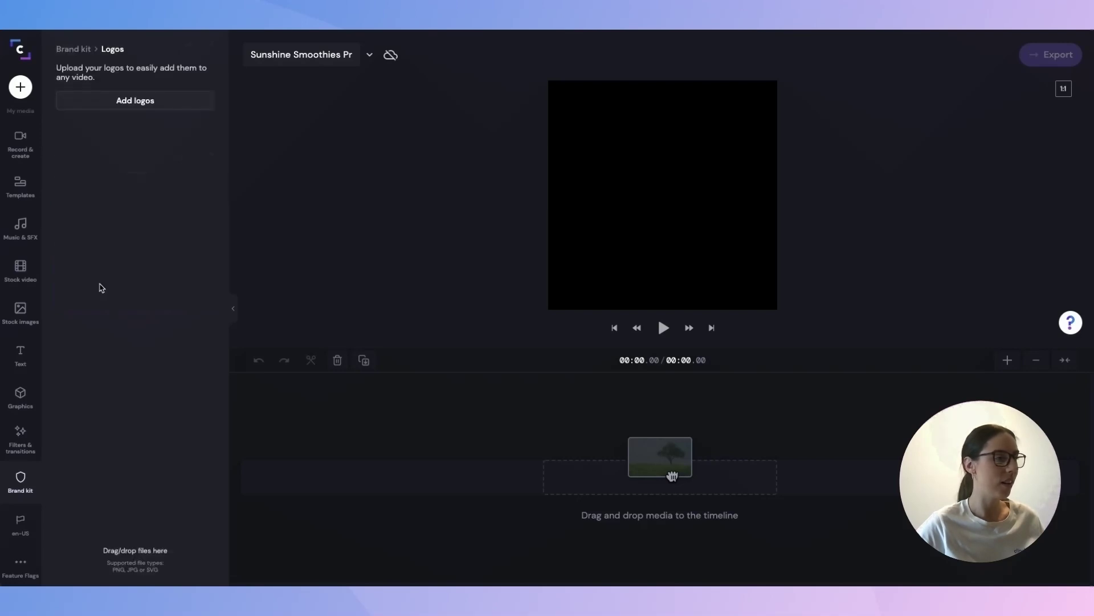
left_click(169, 105)
double_click(433, 231)
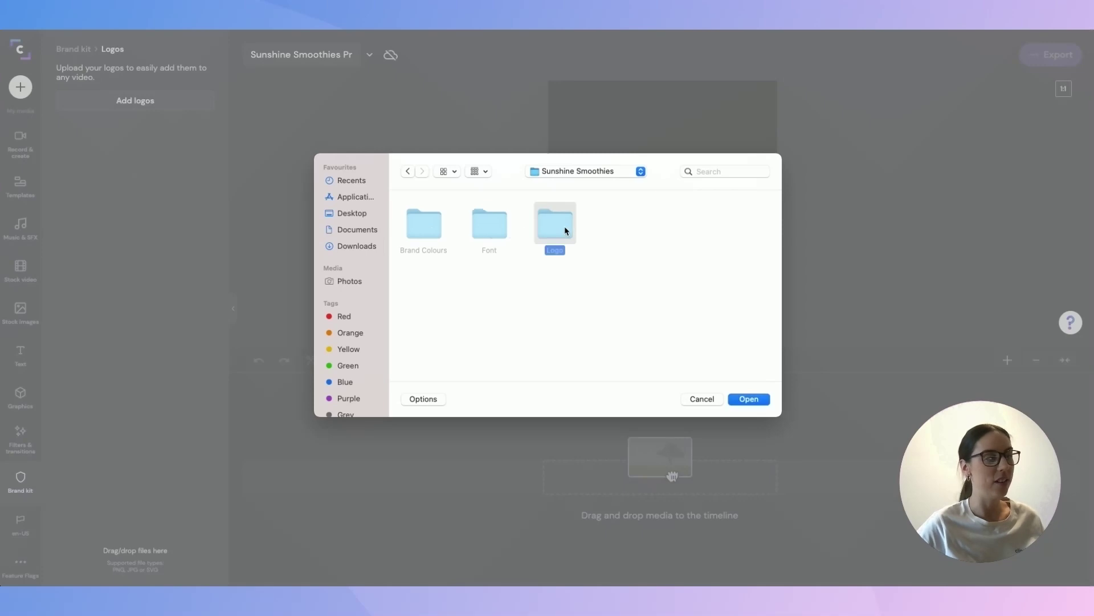
double_click(541, 229)
left_click(423, 223)
left_click(490, 223, "super")
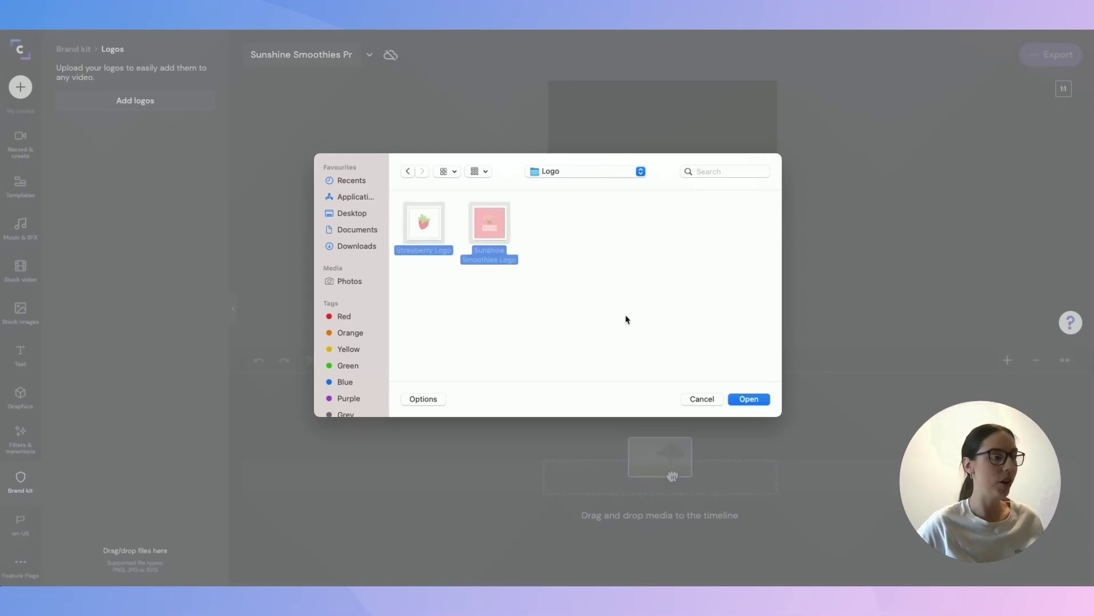
left_click(750, 399)
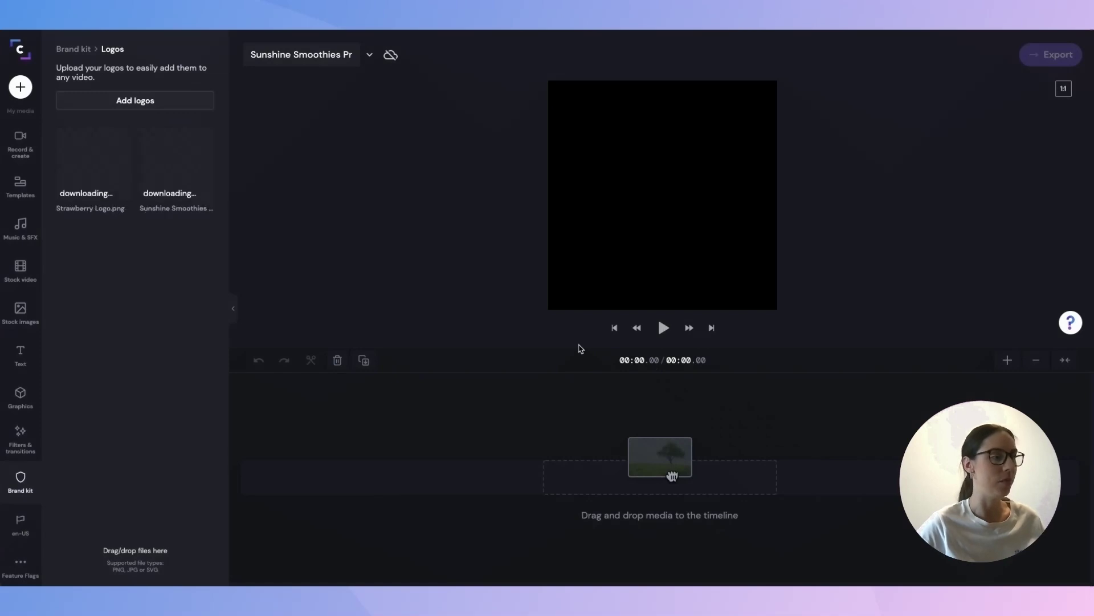
mouse_move(92, 176)
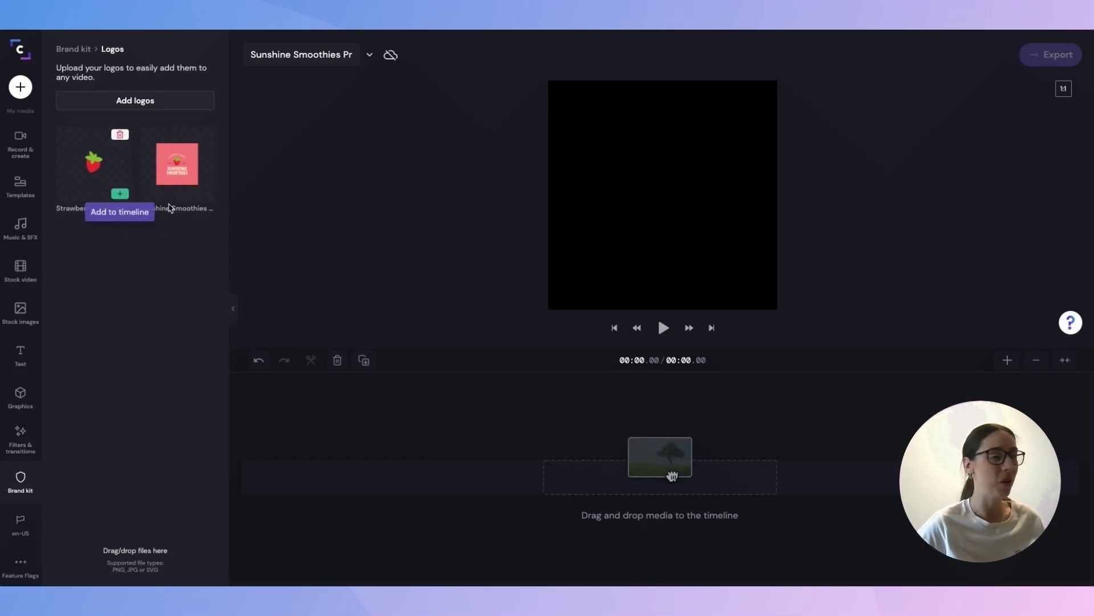
left_click(76, 51)
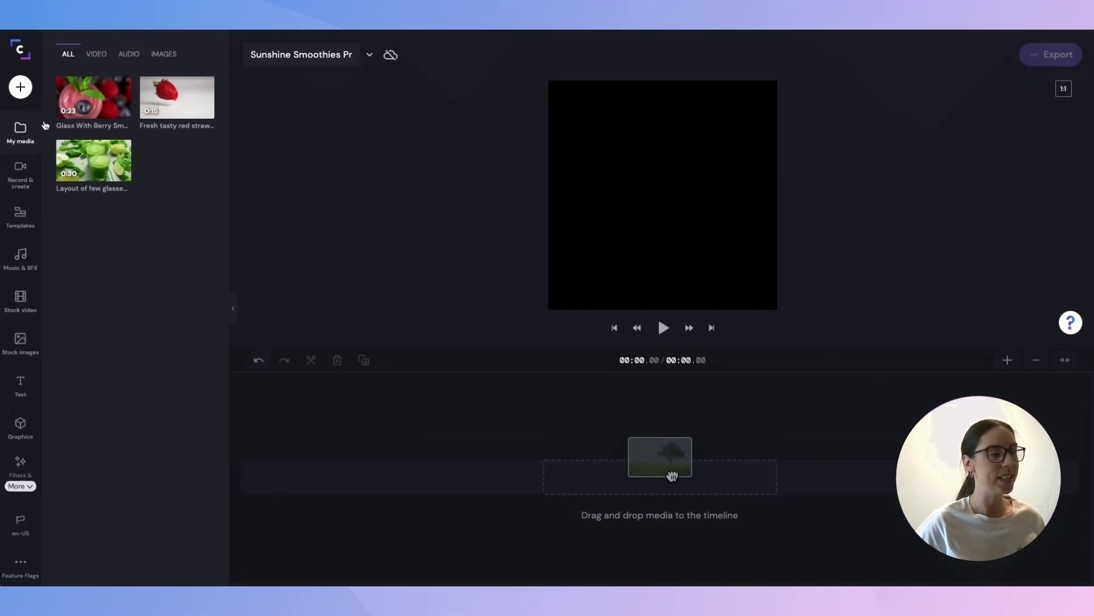
Add the berry smoothie, strawberry and green smoothie clips to the timeline in order.
left_click(120, 111)
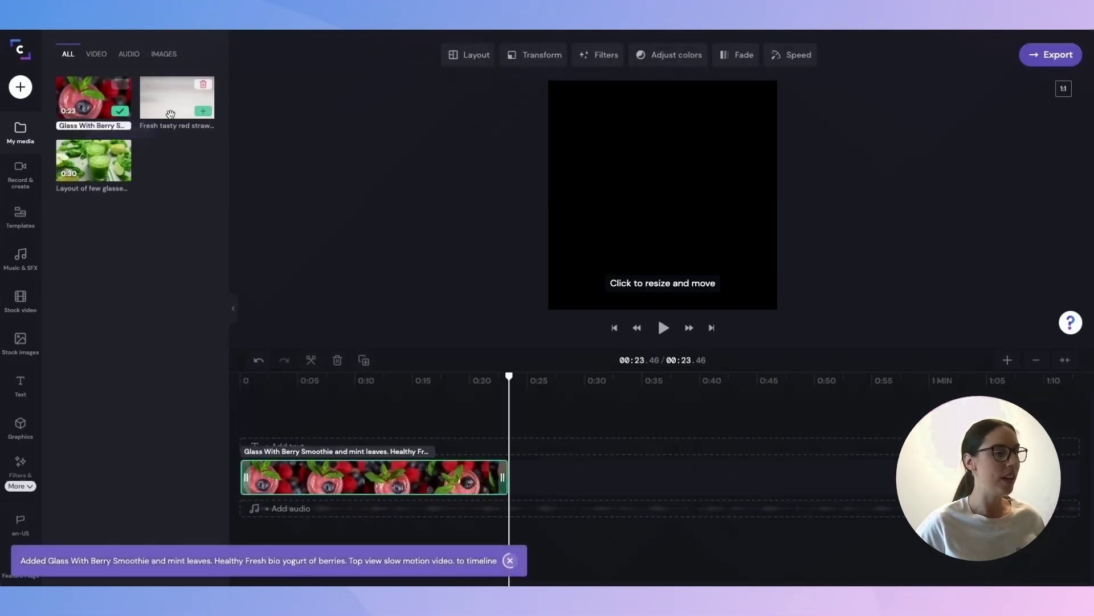
left_click(203, 112)
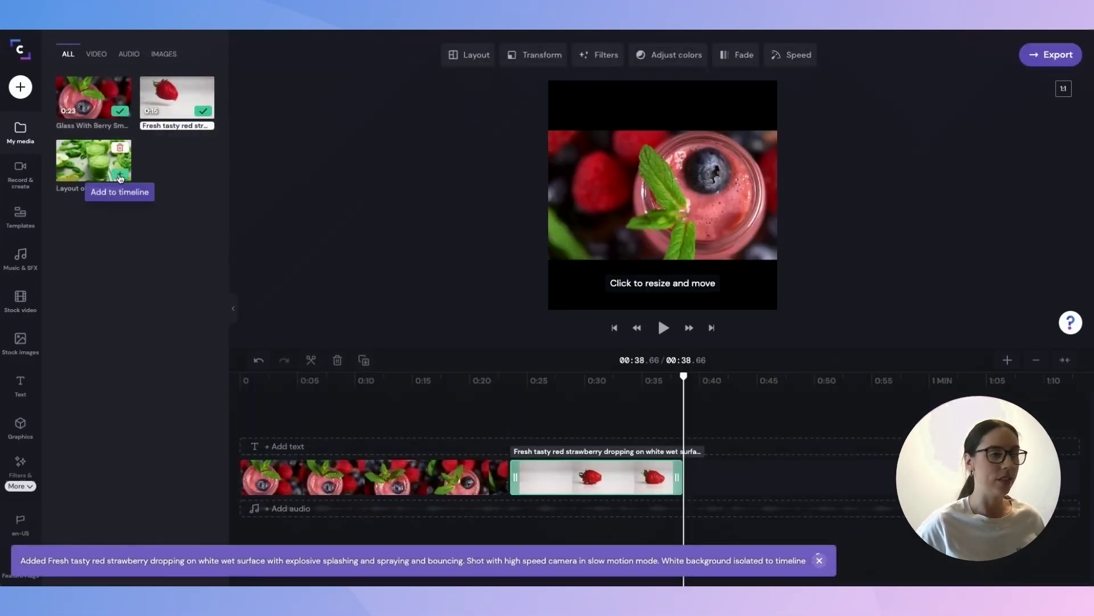
left_click(120, 174)
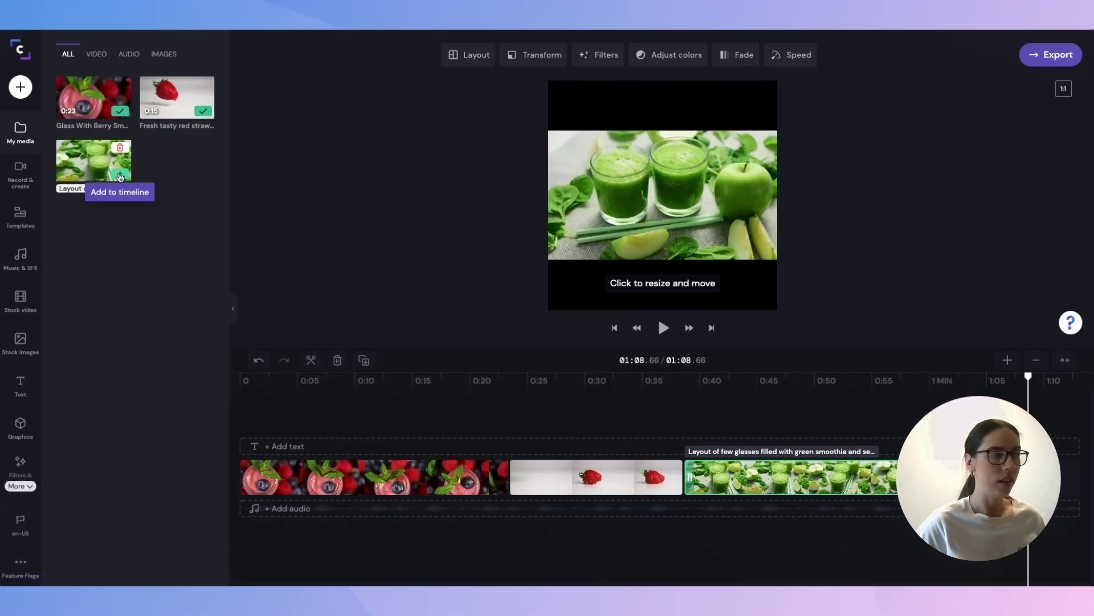
left_click(371, 420)
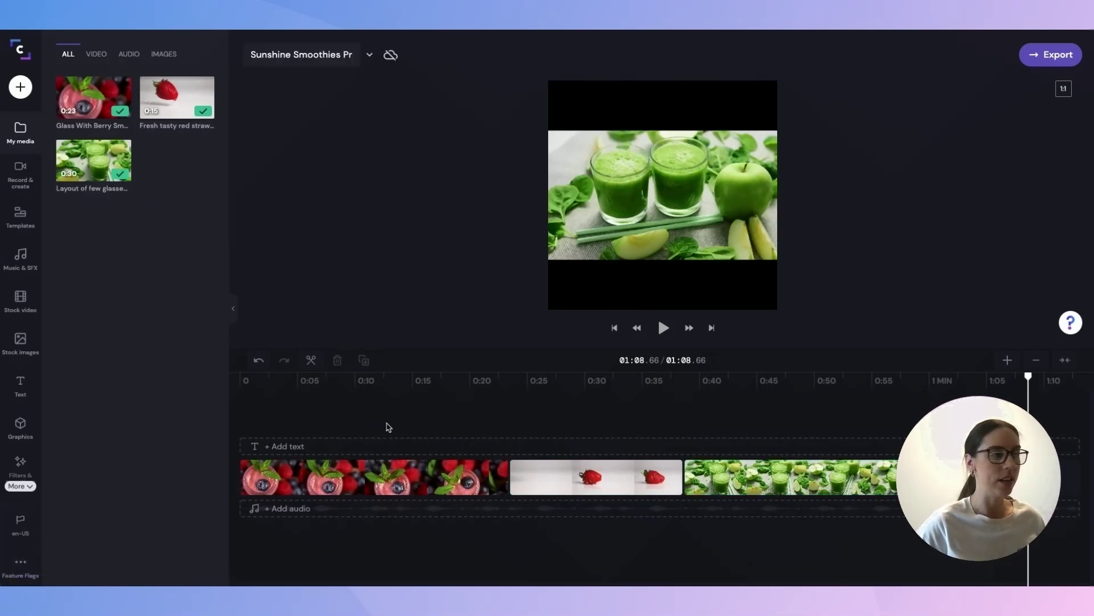
Crop the berry smoothie clip to fill the square frame.
left_click(387, 423)
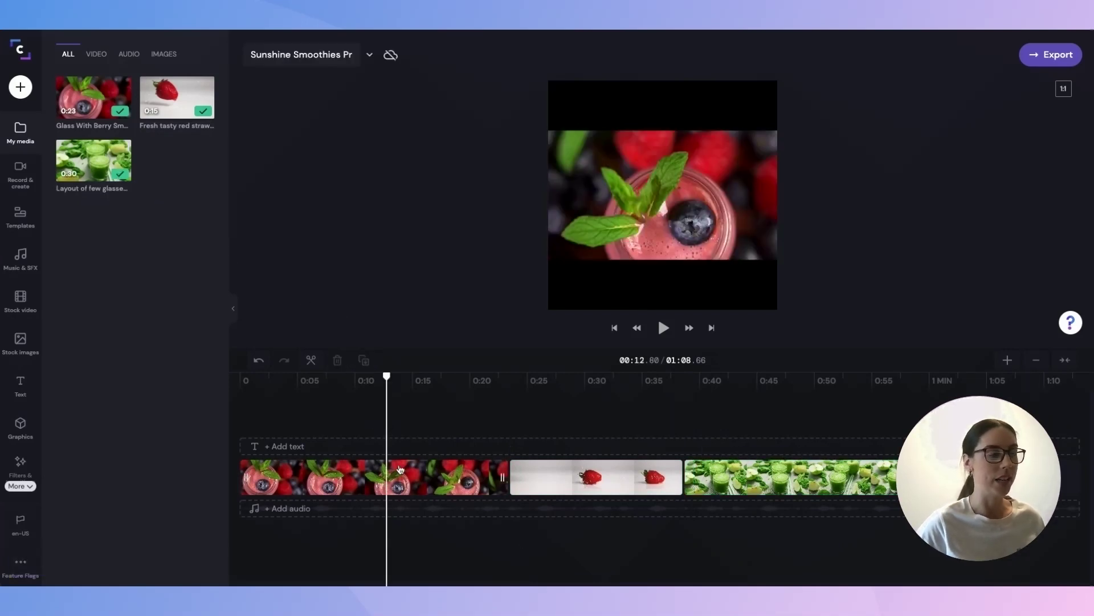
left_click(402, 476)
left_click(570, 193)
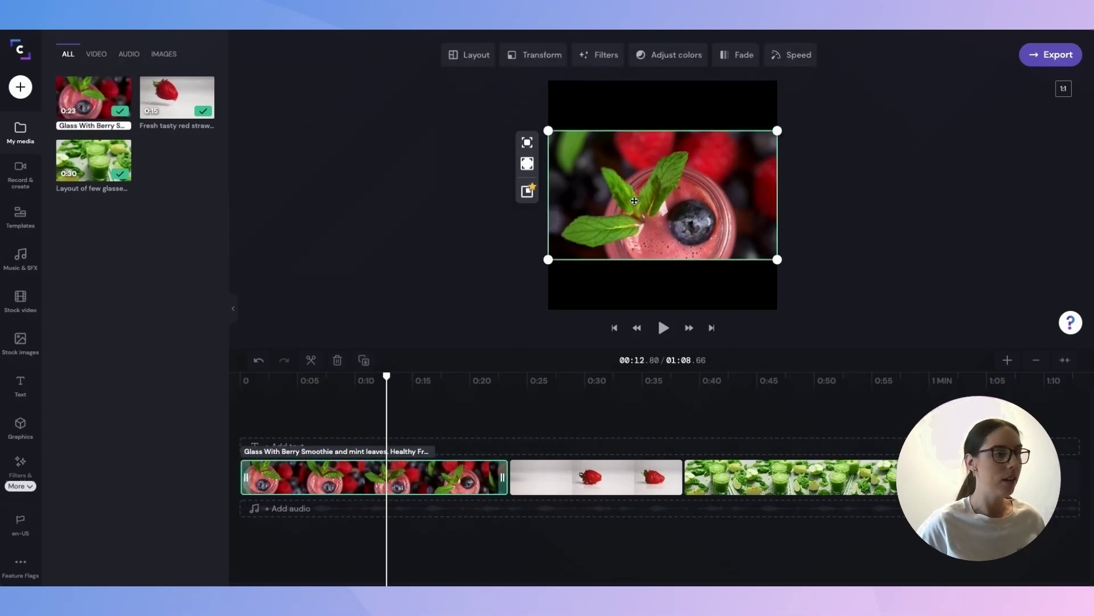
left_click(526, 163)
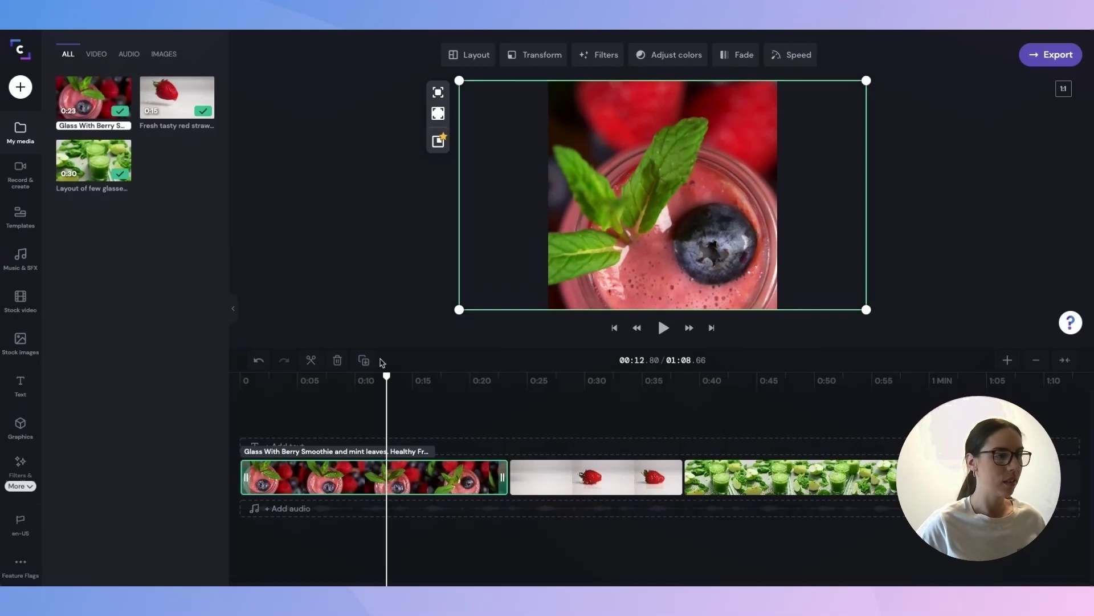
Crop the strawberry and green smoothie clips to fill, shifting the strawberry video right.
left_click_drag(386, 375, 550, 376)
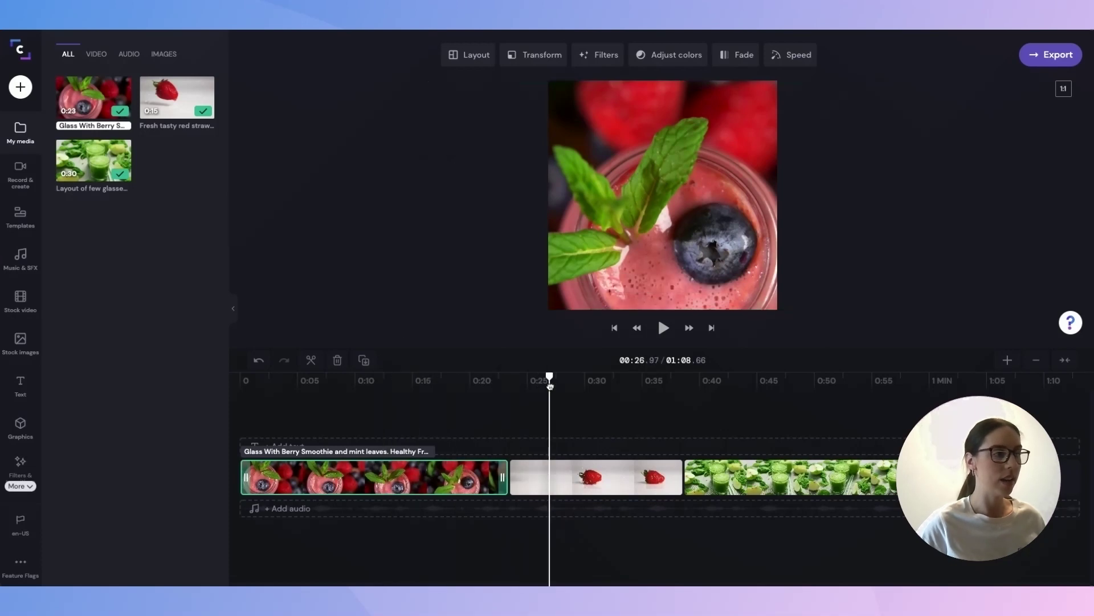
left_click(563, 431)
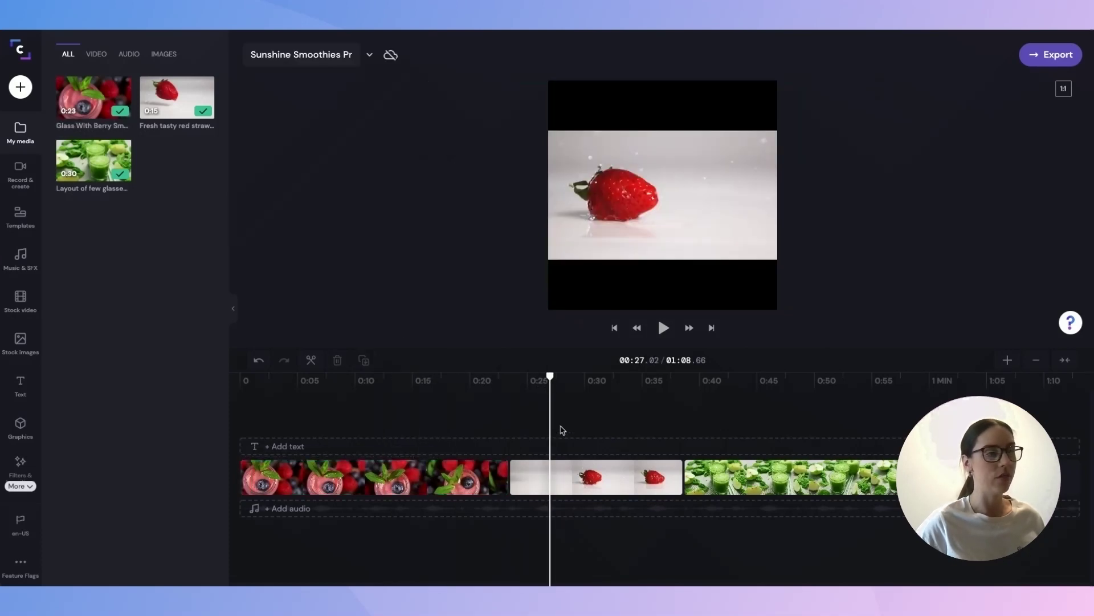
left_click(564, 476)
left_click(593, 245)
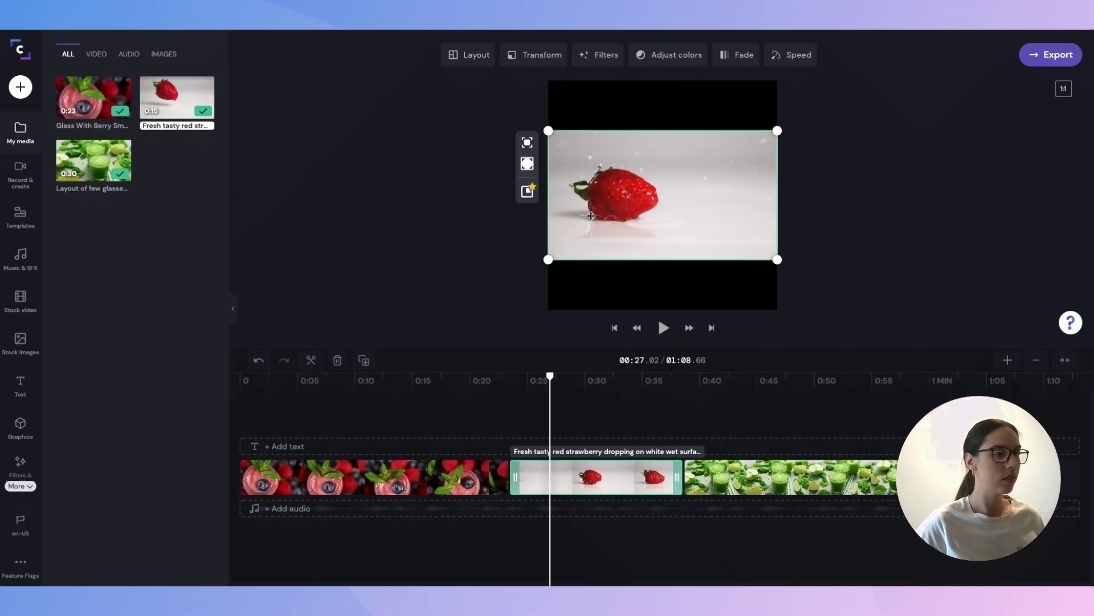
left_click(528, 164)
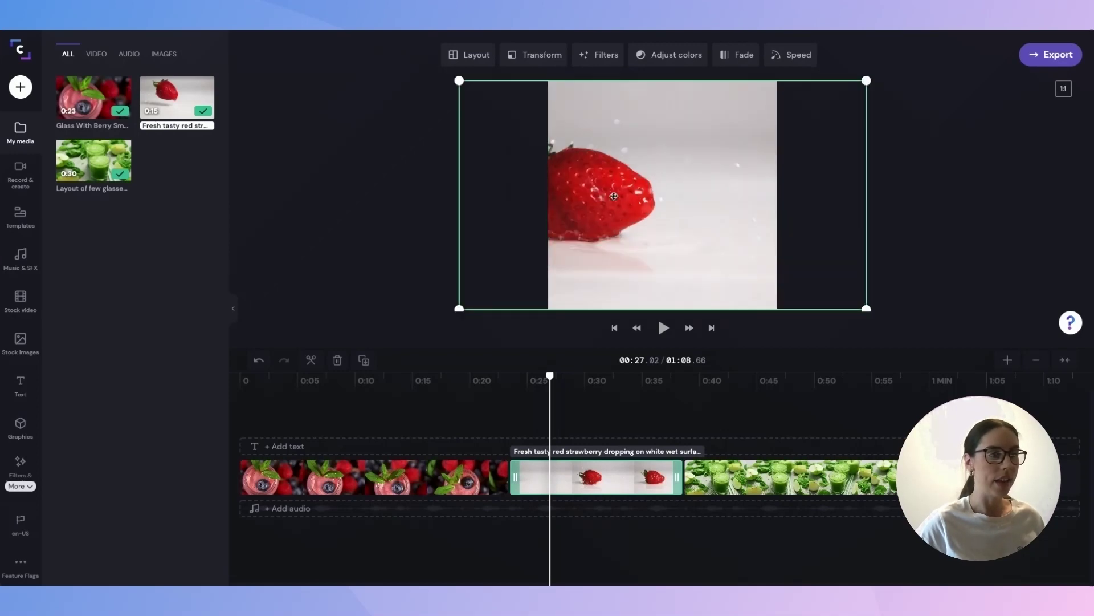
left_click_drag(616, 196, 672, 197)
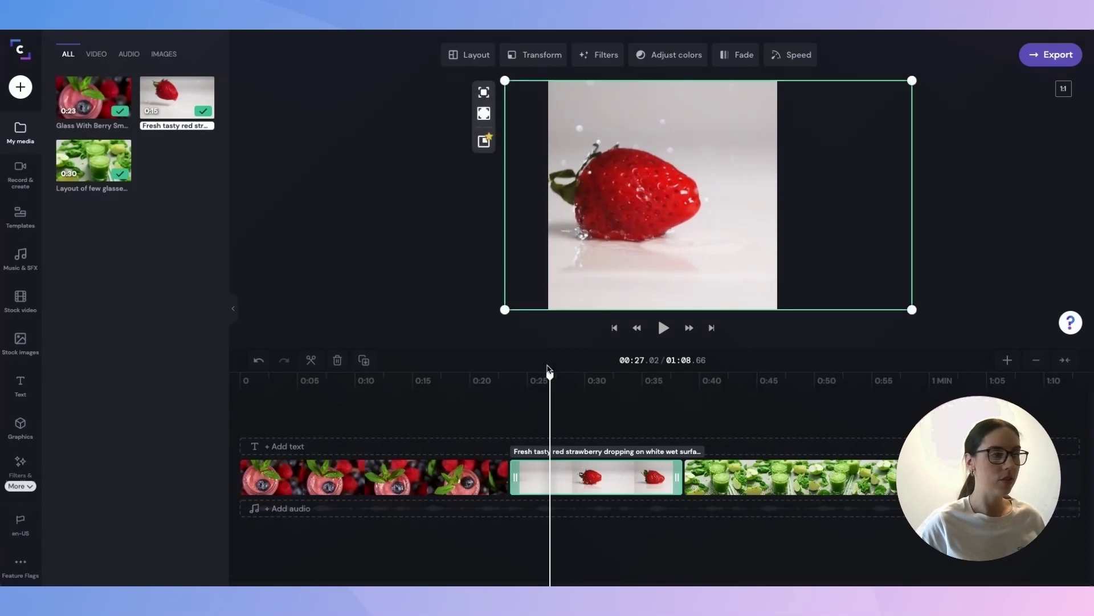
left_click_drag(550, 376, 753, 381)
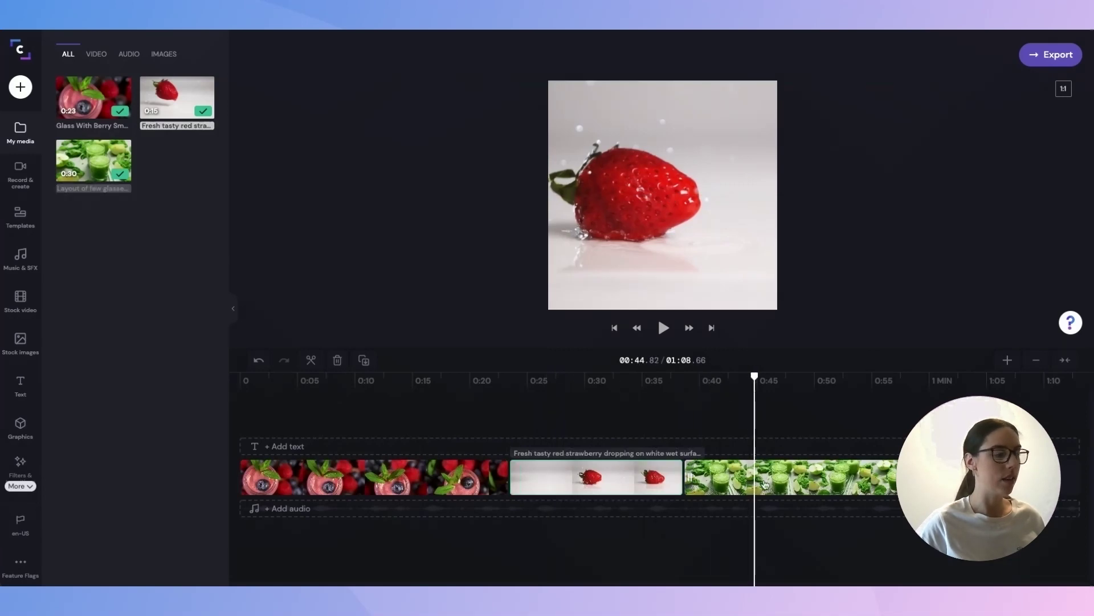
left_click(670, 226)
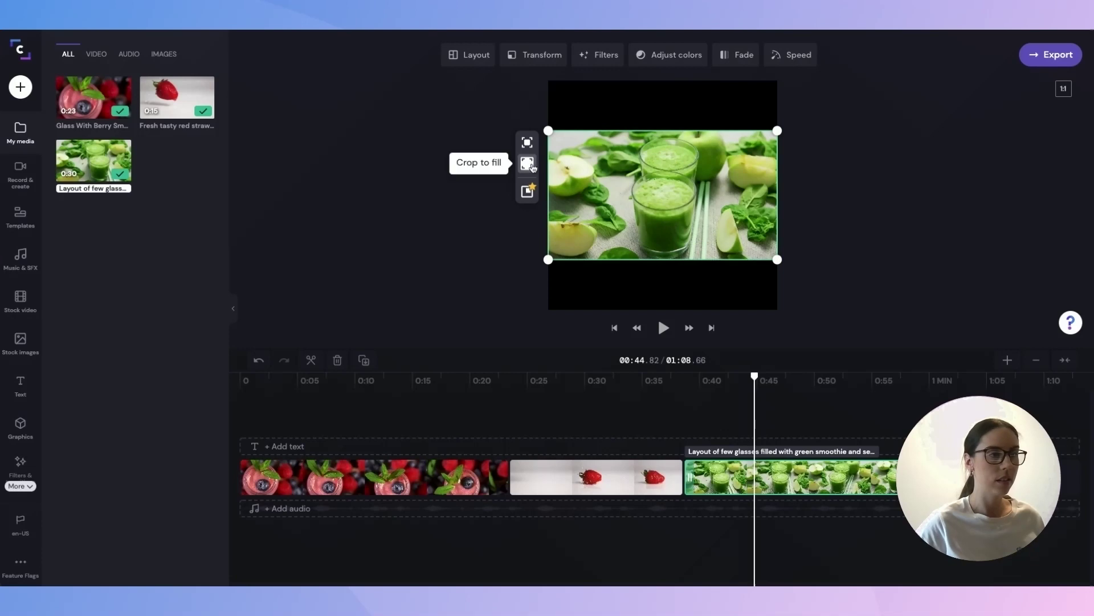
left_click(525, 162)
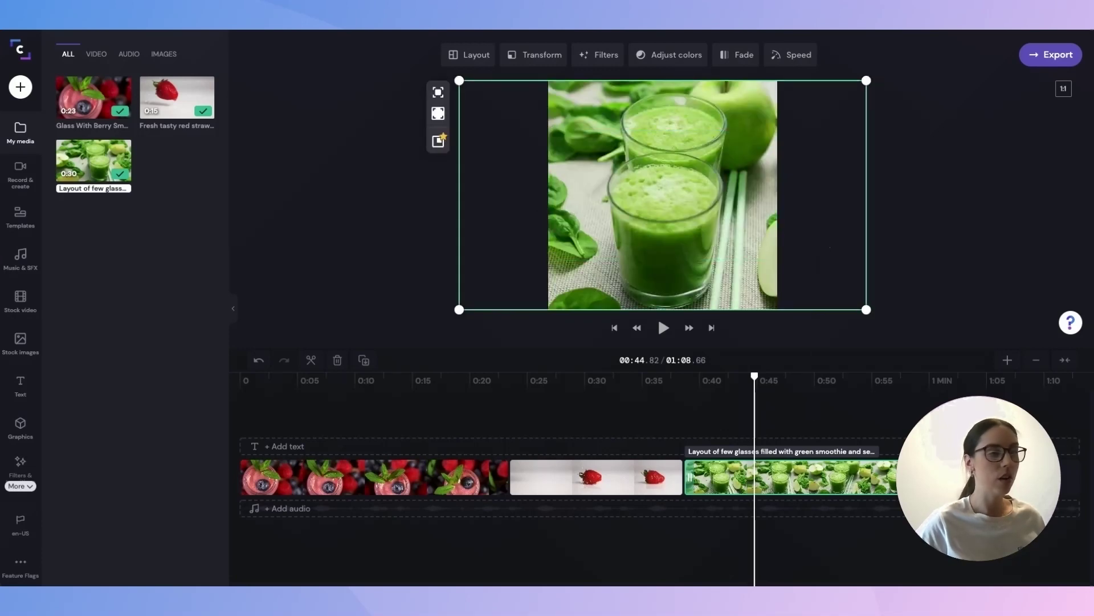
left_click_drag(1046, 477, 736, 477)
left_click(677, 484)
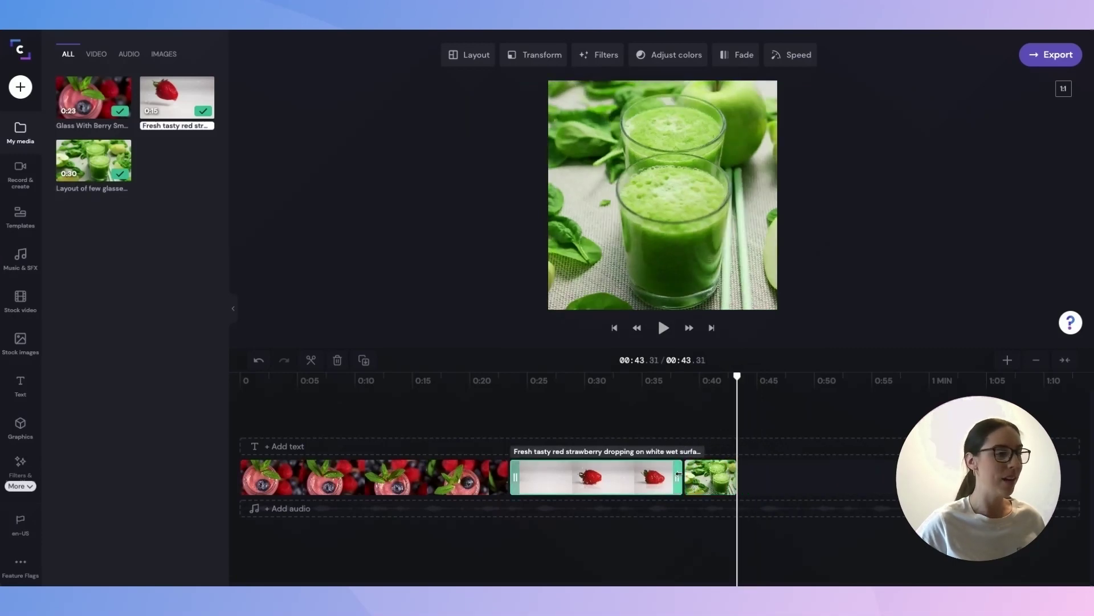
left_click_drag(628, 476, 553, 479)
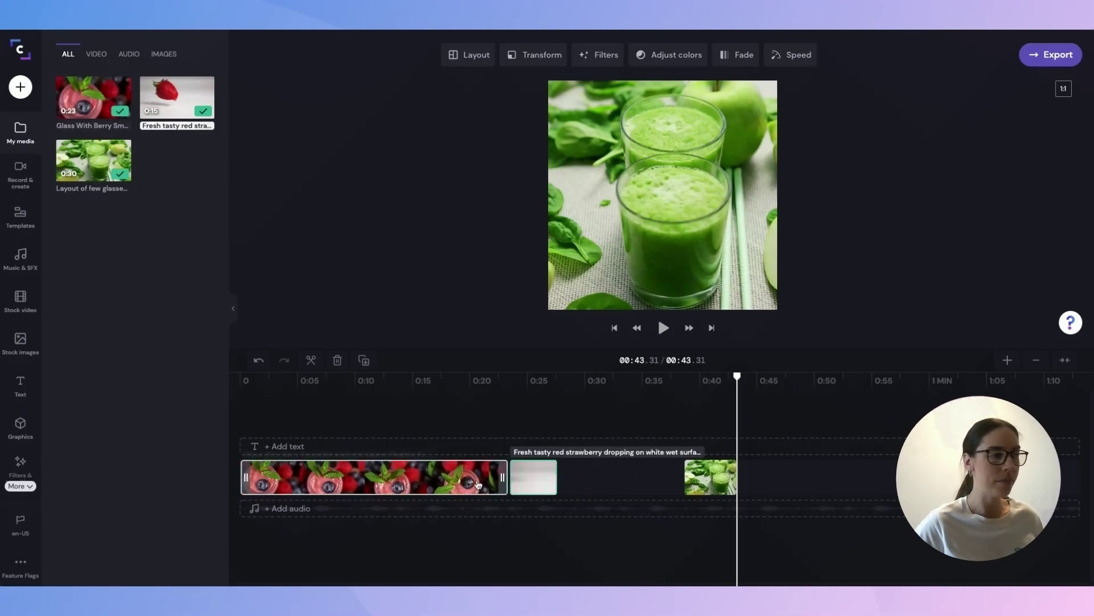
left_click(494, 480)
left_click_drag(503, 476, 282, 480)
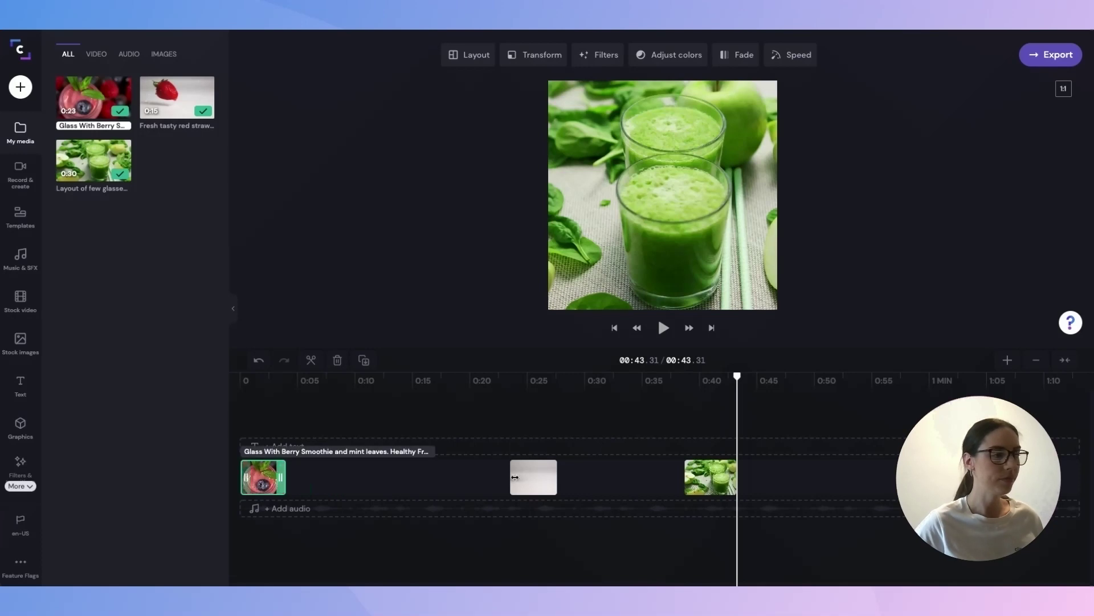
left_click_drag(552, 478, 314, 477)
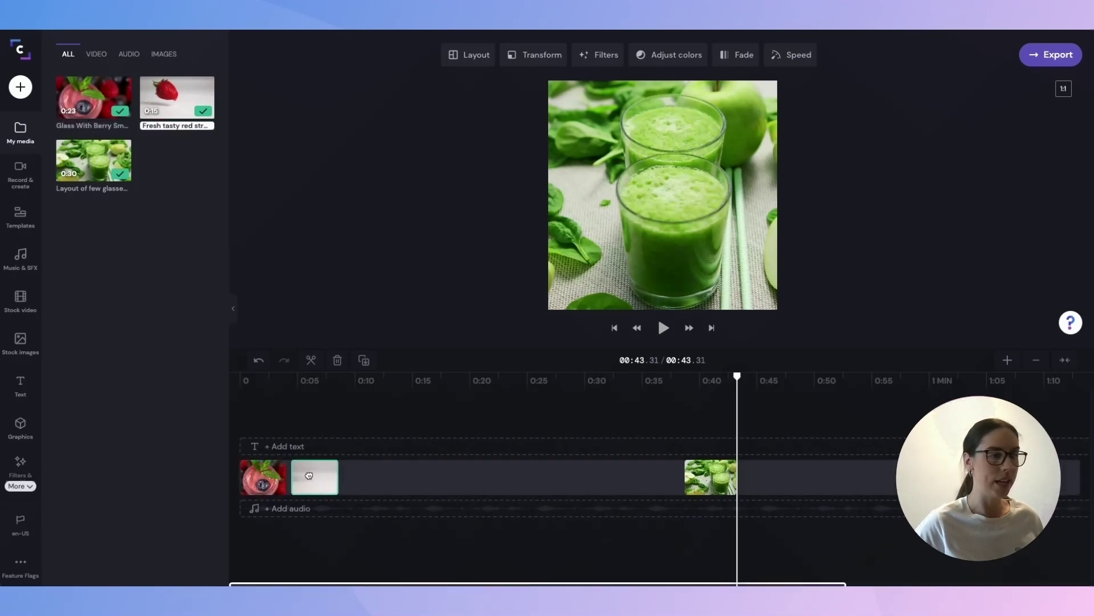
left_click_drag(713, 478, 362, 476)
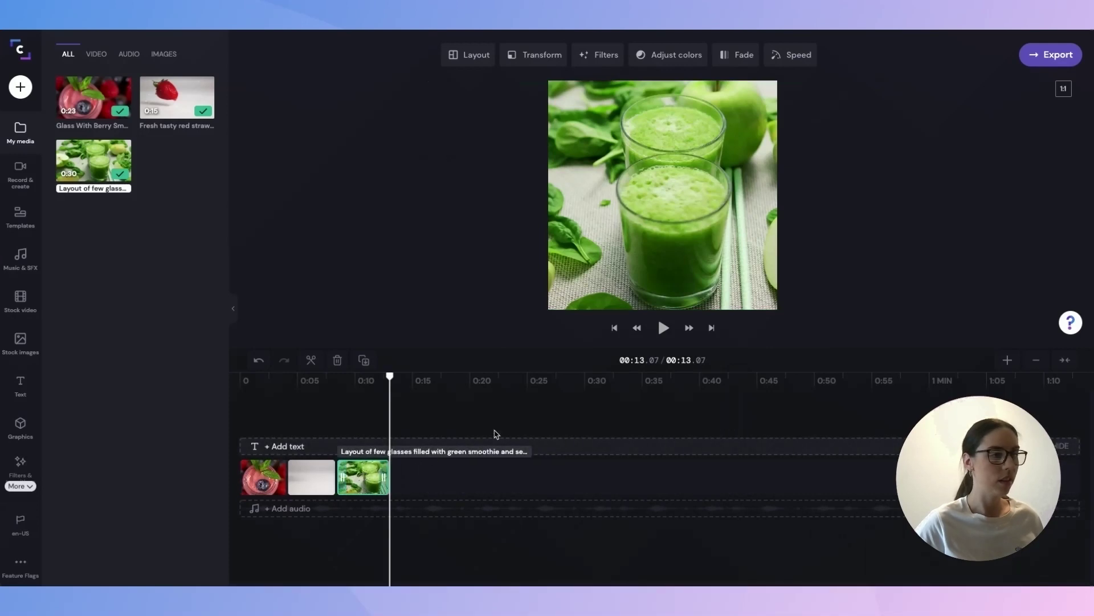
left_click(616, 329)
left_click(663, 328)
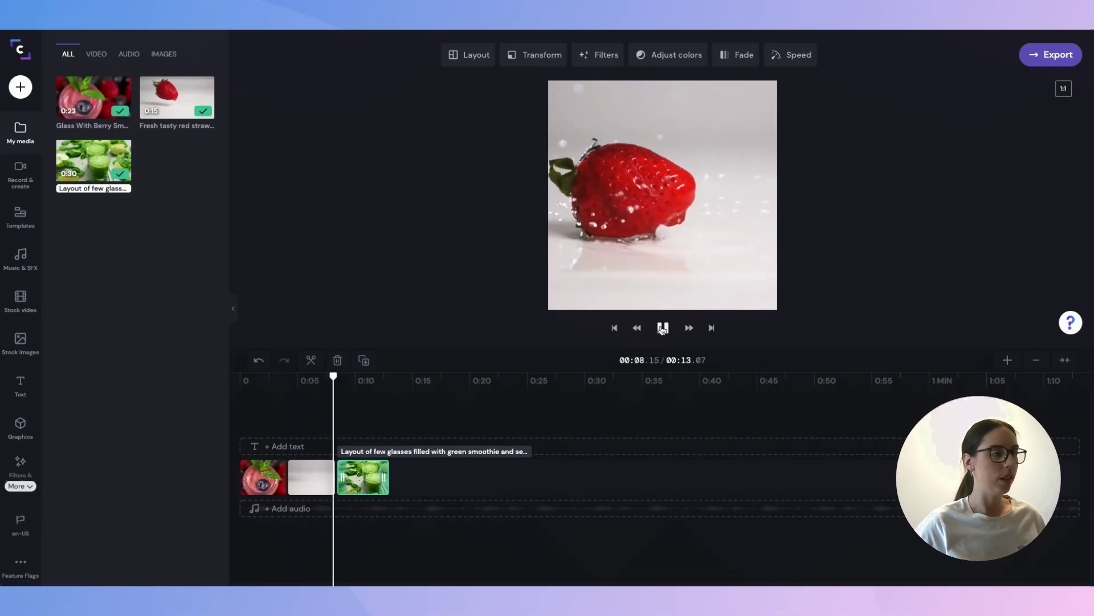
Add a Statement title at the start of the timeline.
left_click(663, 328)
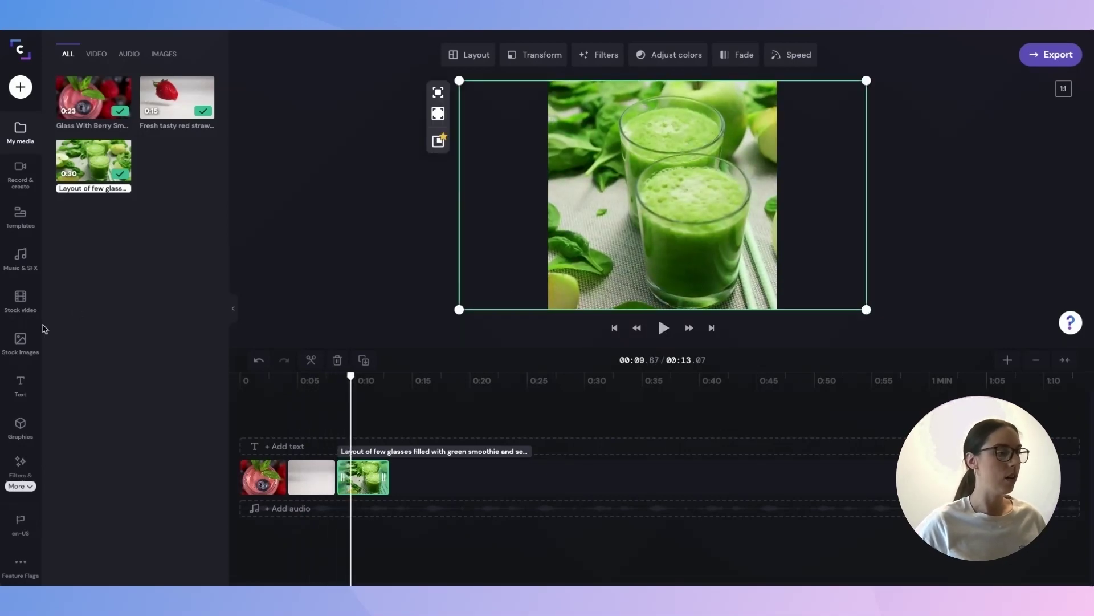
left_click(17, 389)
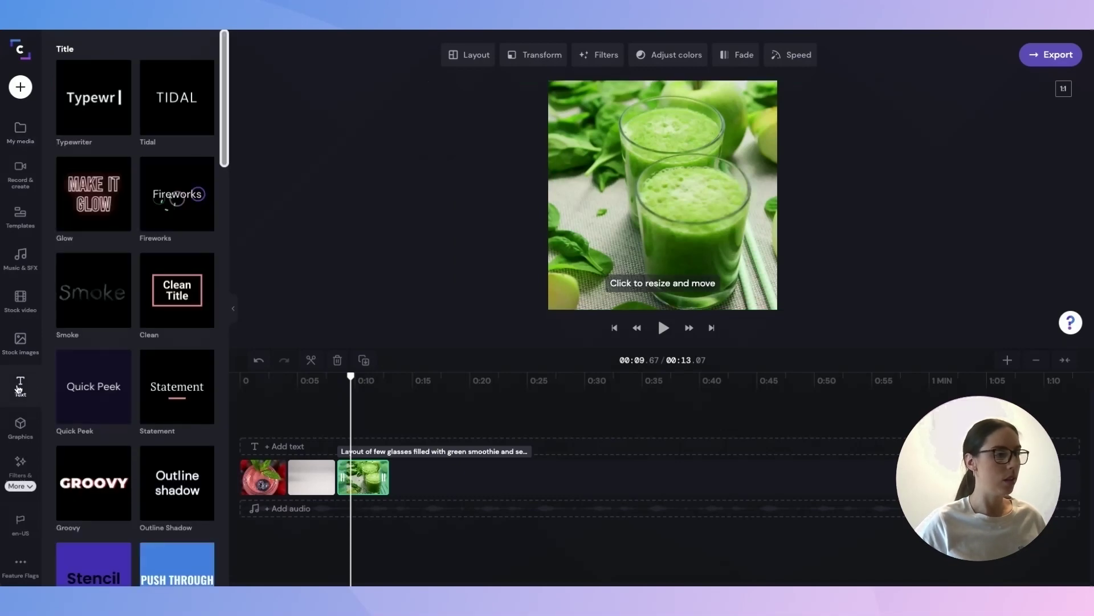
mouse_move(209, 418)
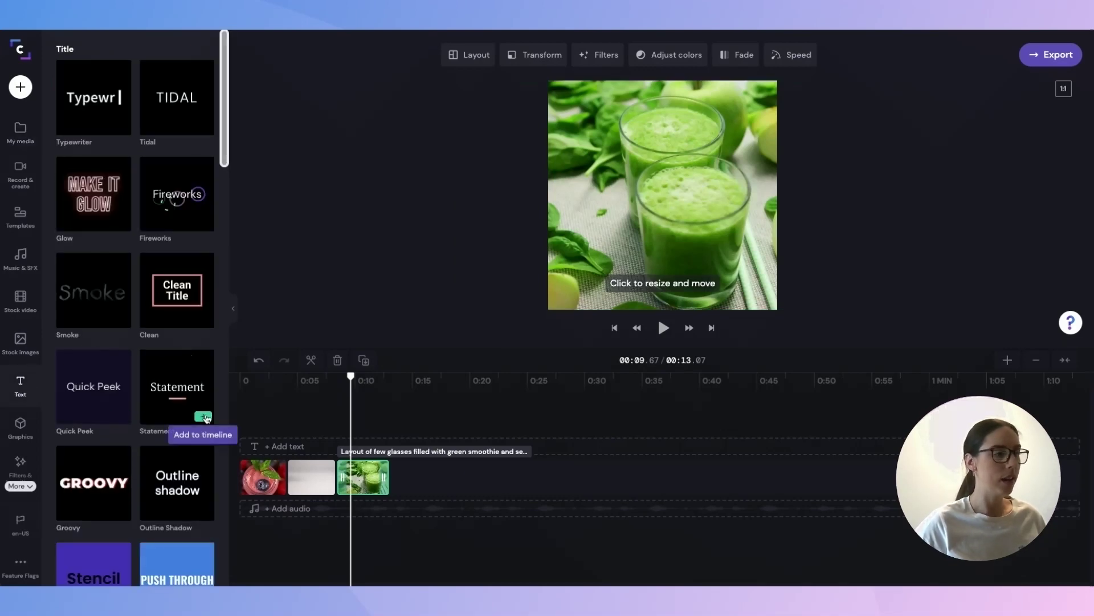
left_click(203, 418)
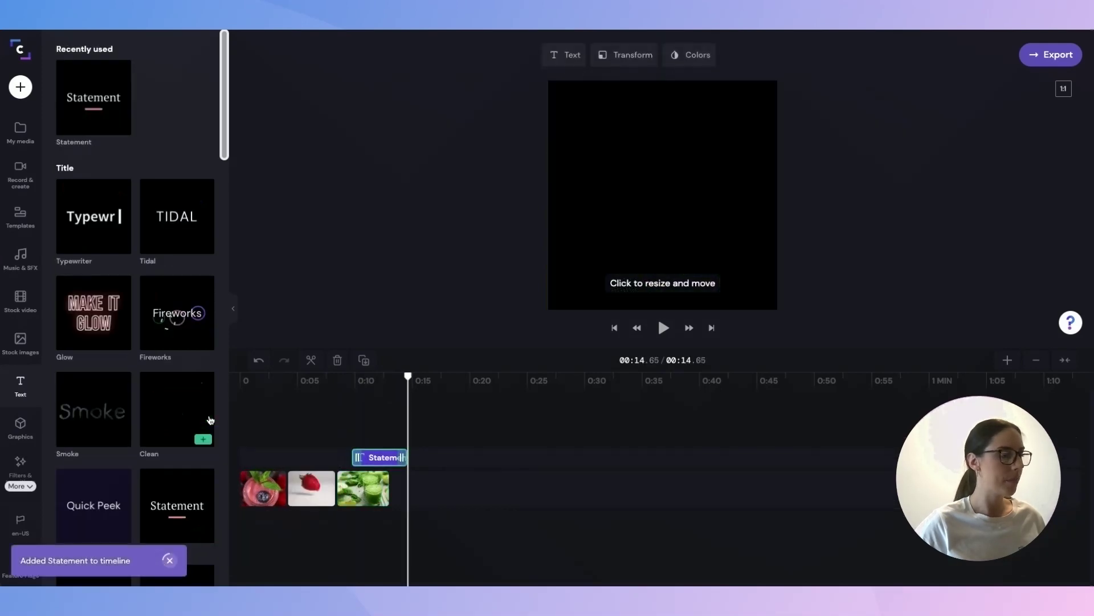
left_click_drag(378, 460, 267, 460)
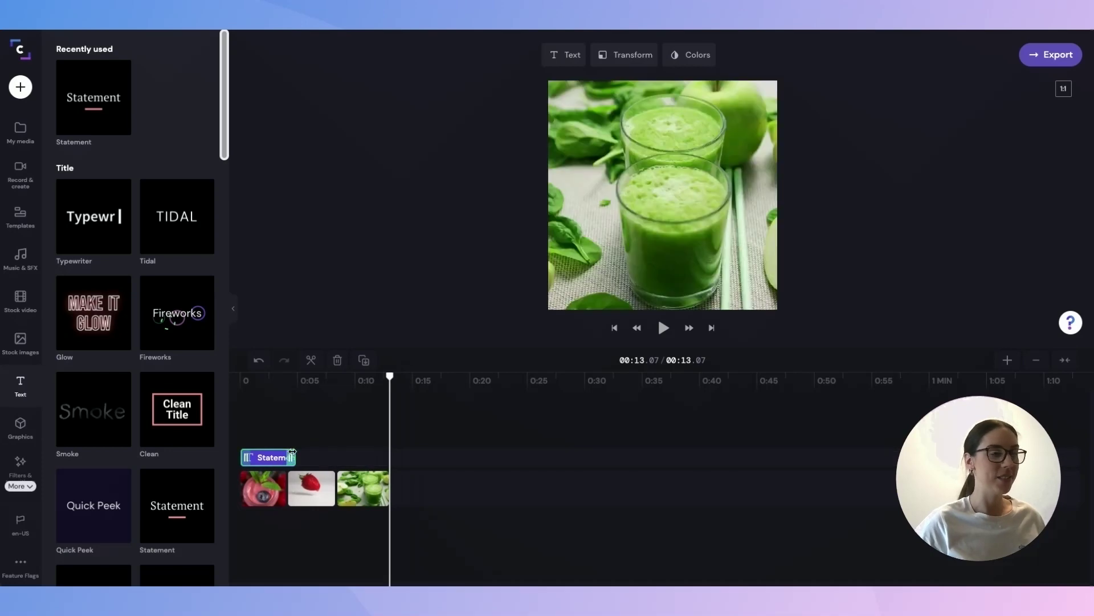
left_click(257, 422)
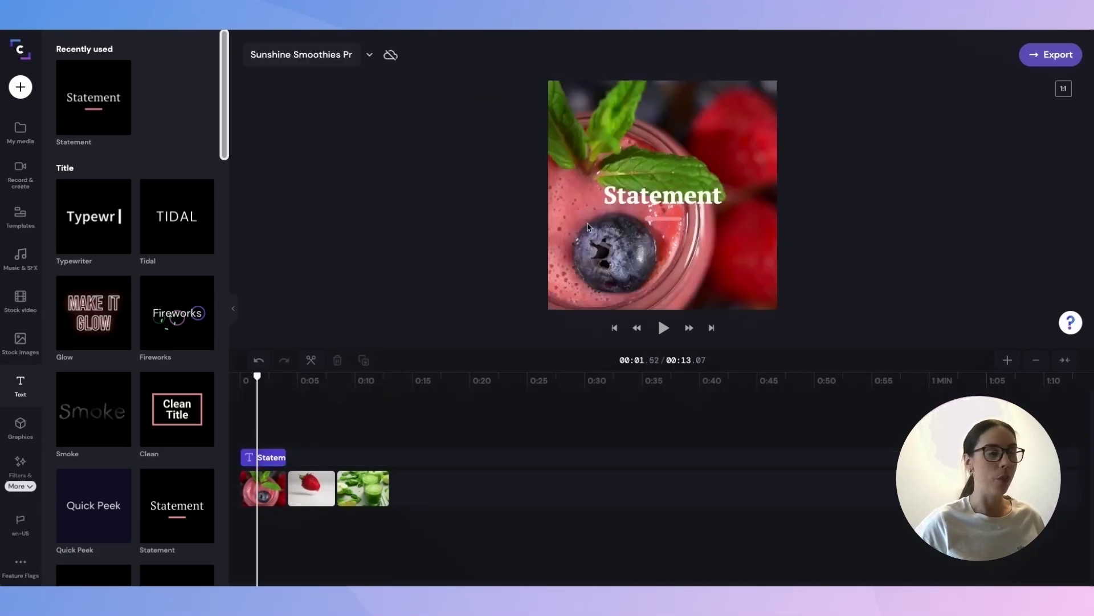
left_click(259, 458)
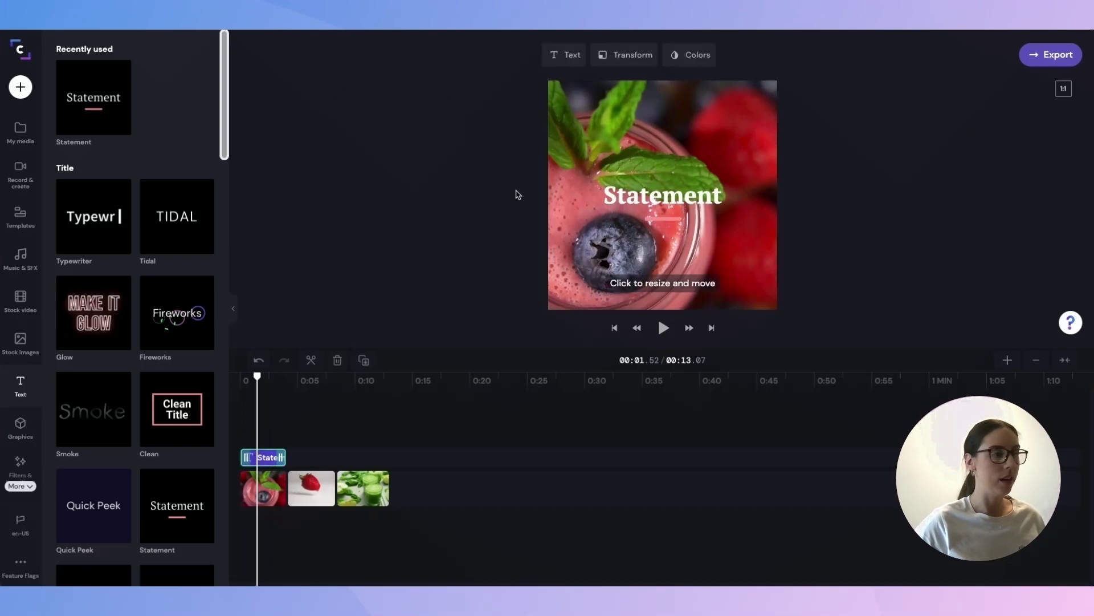
Set the title font to Chewy Regular and its text to 'Get your taste buds ready'.
left_click(568, 56)
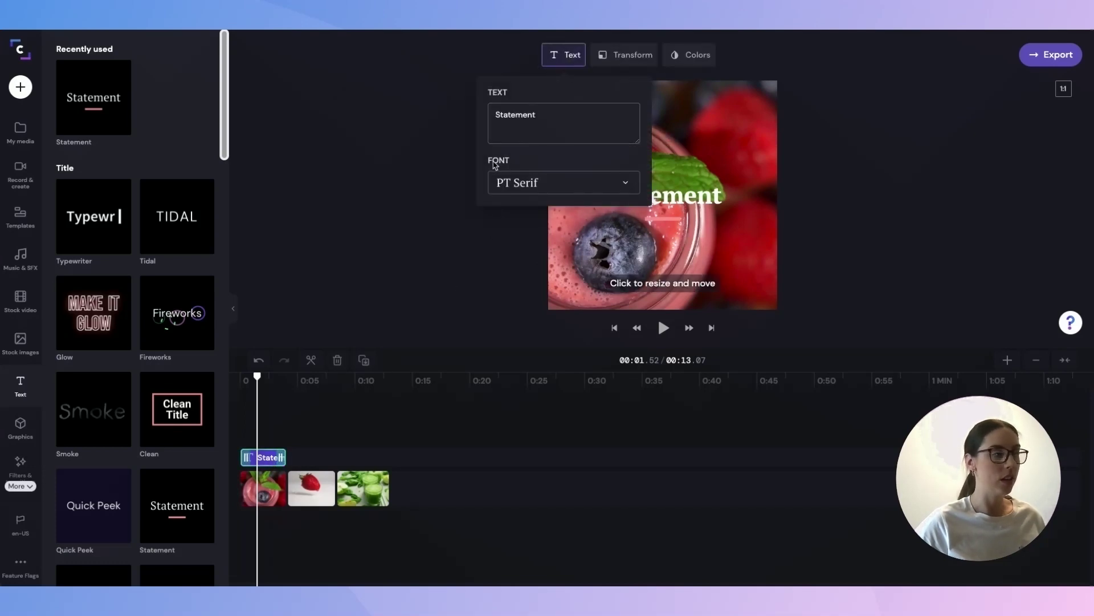
left_click(555, 187)
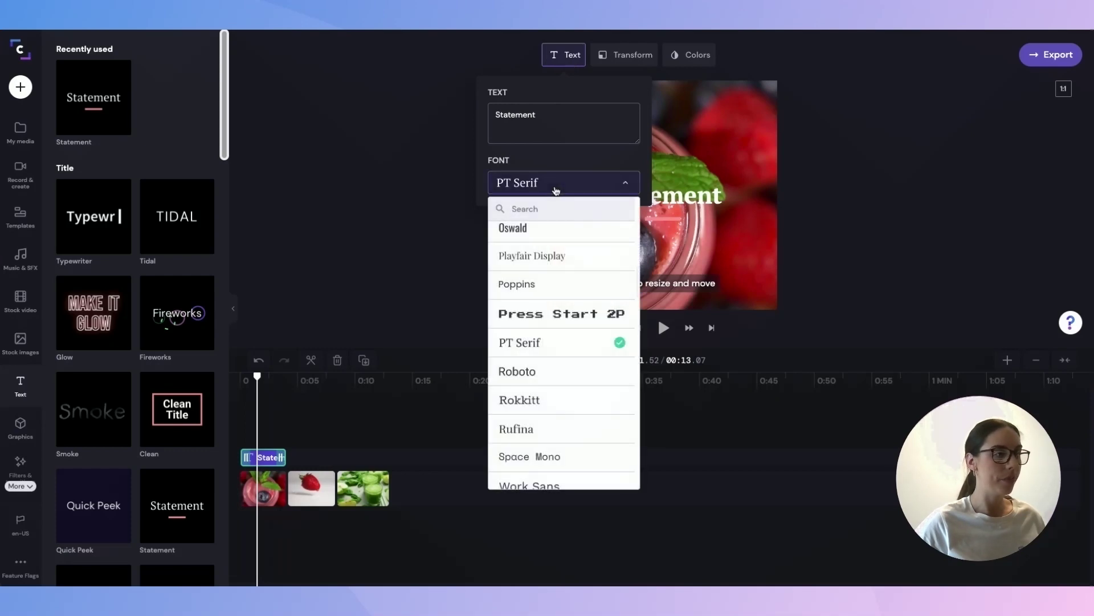
scroll(543, 274, "up", 8)
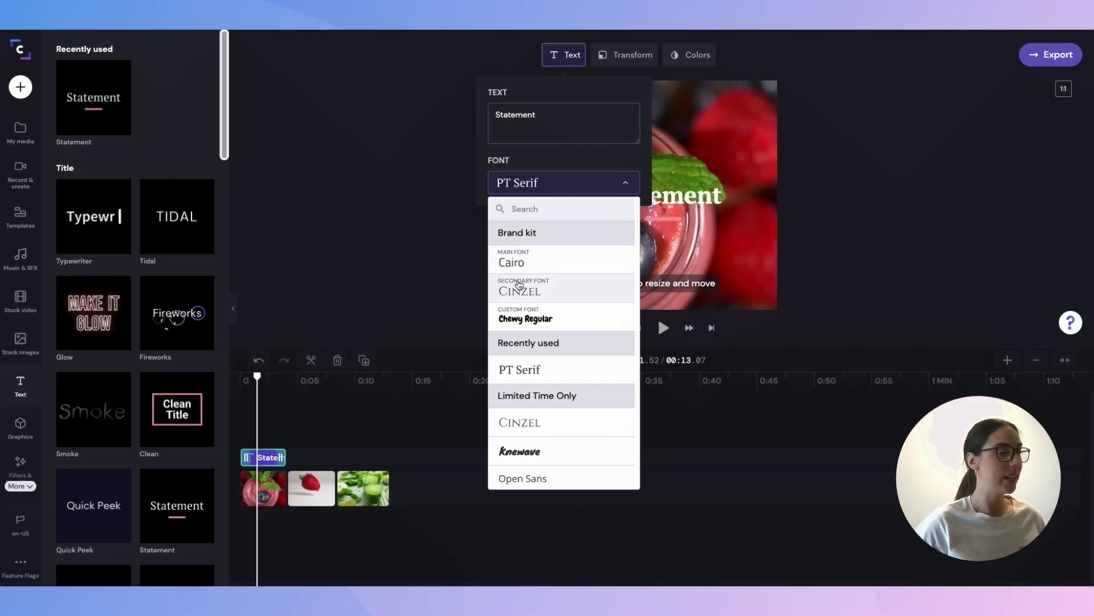
left_click(549, 324)
left_click_drag(549, 115, 488, 115)
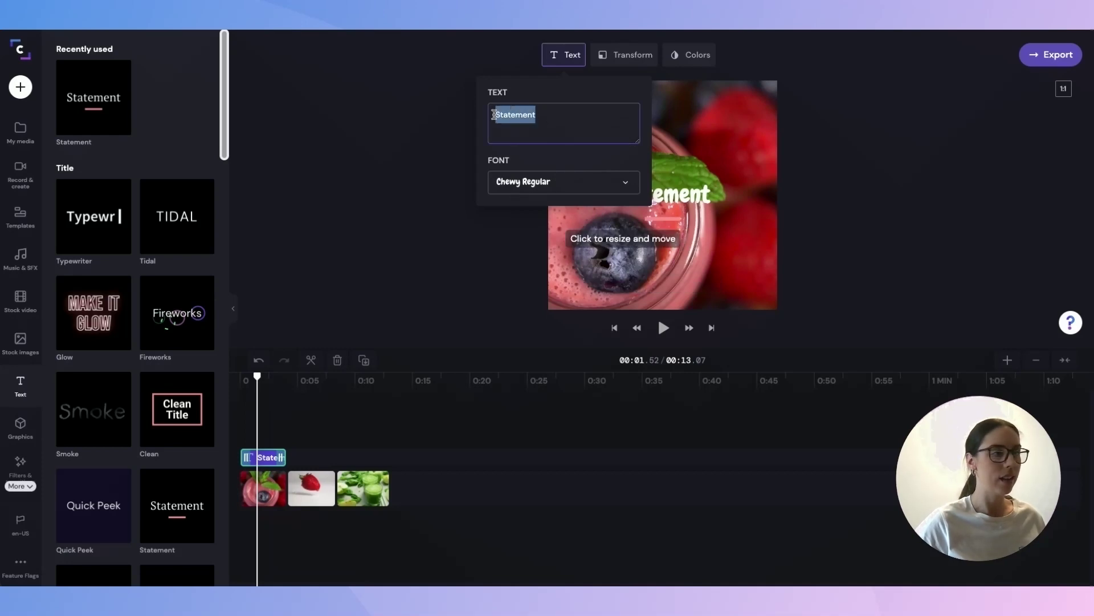
type("Get ")
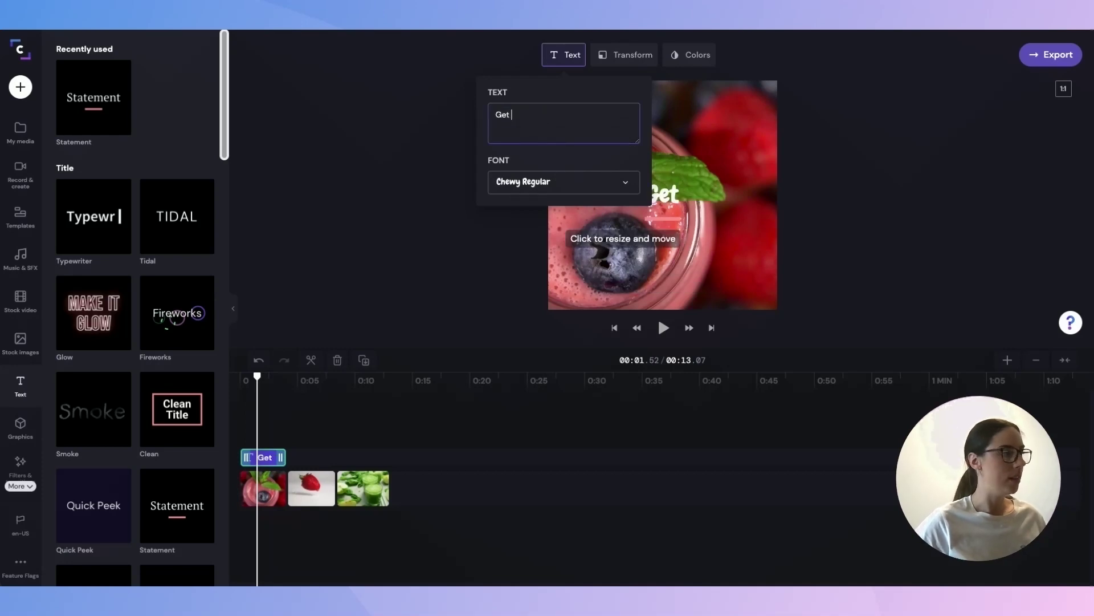
type("your taste")
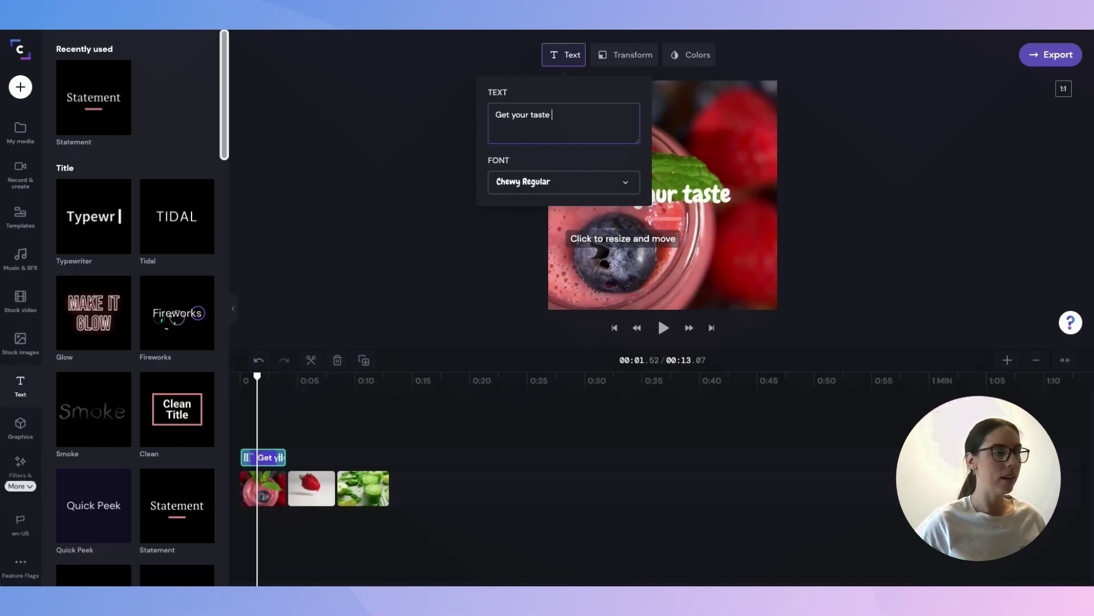
type("buds ready")
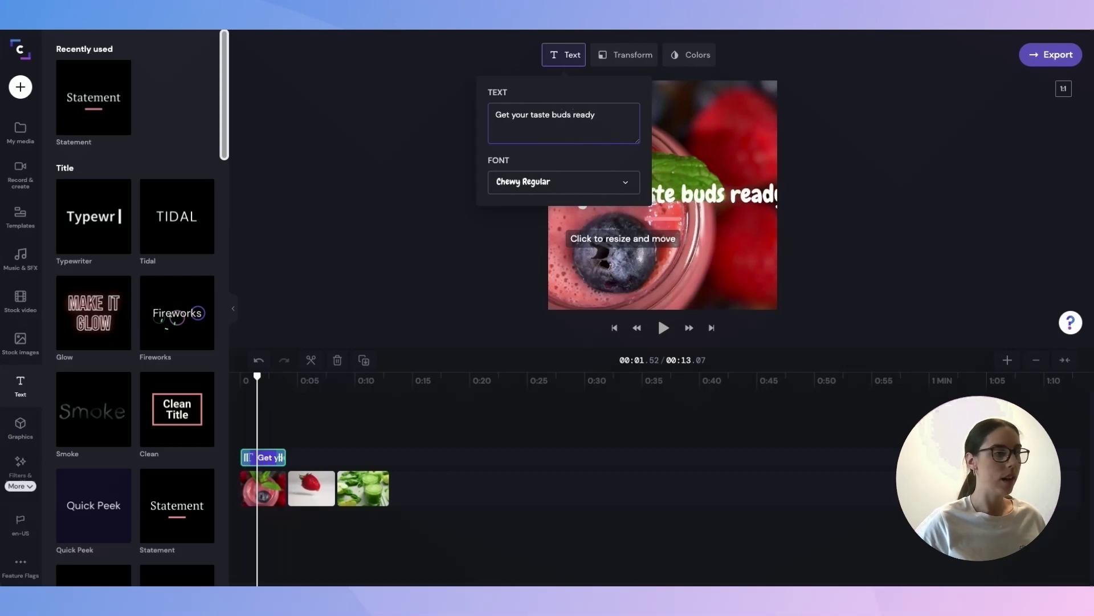
Shrink the caption so the whole line fits, then play it back to check.
left_click(598, 55)
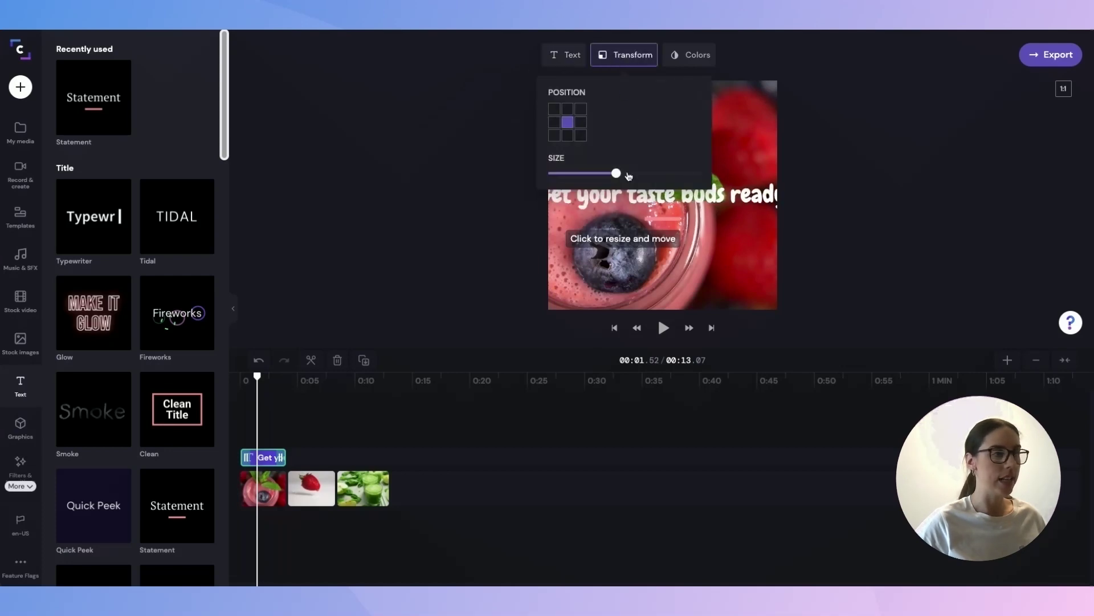
left_click_drag(597, 176, 588, 176)
left_click(614, 328)
left_click(663, 328)
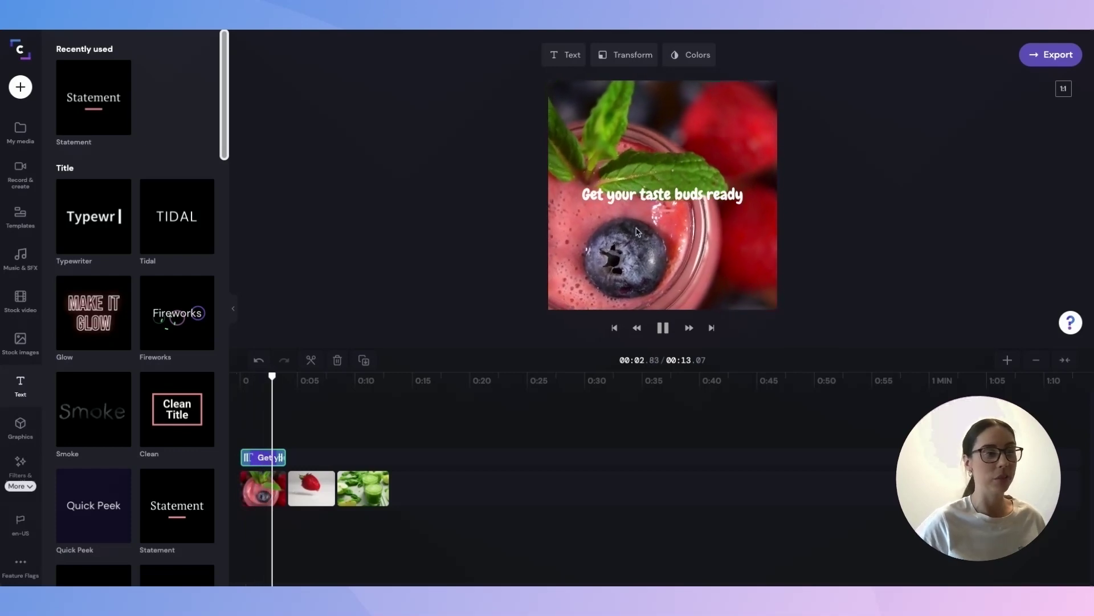
left_click(663, 328)
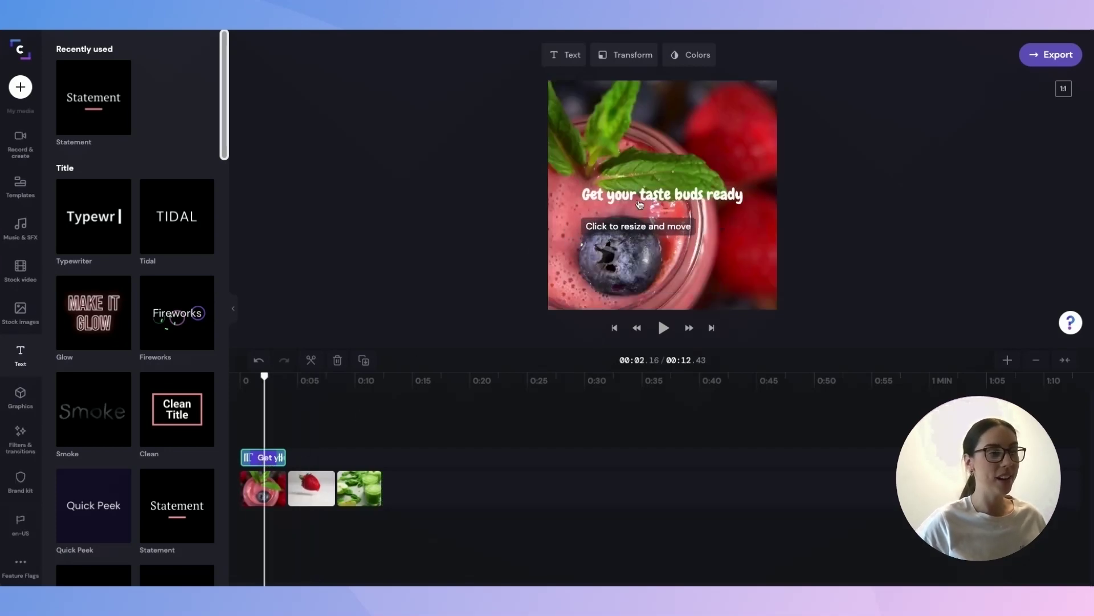
Set the caption text colour to the cream #FFEDDC brand swatch.
left_click(690, 62)
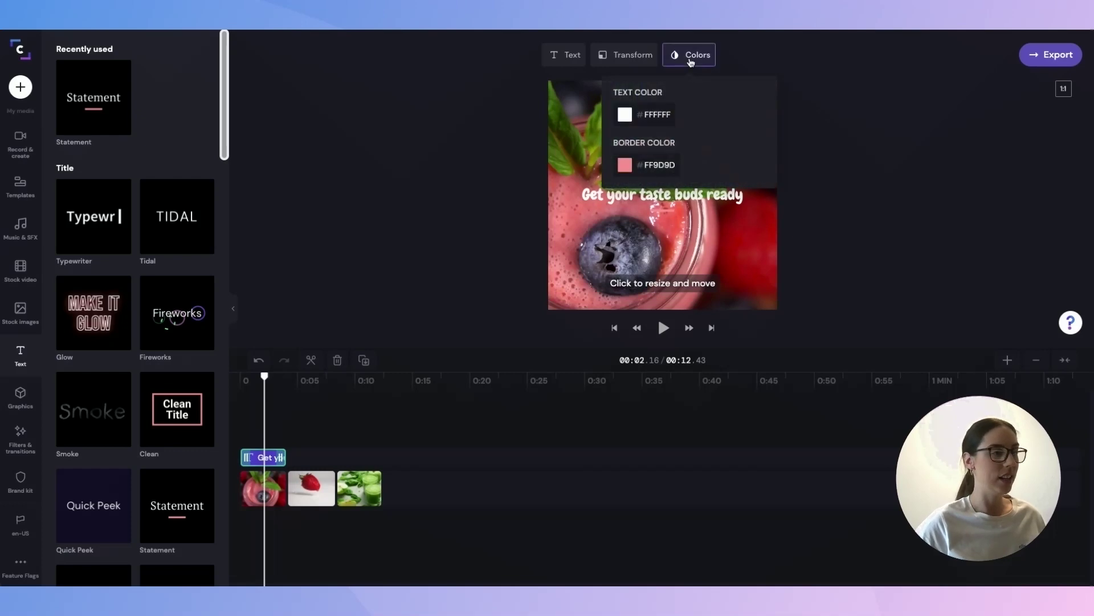
left_click(625, 116)
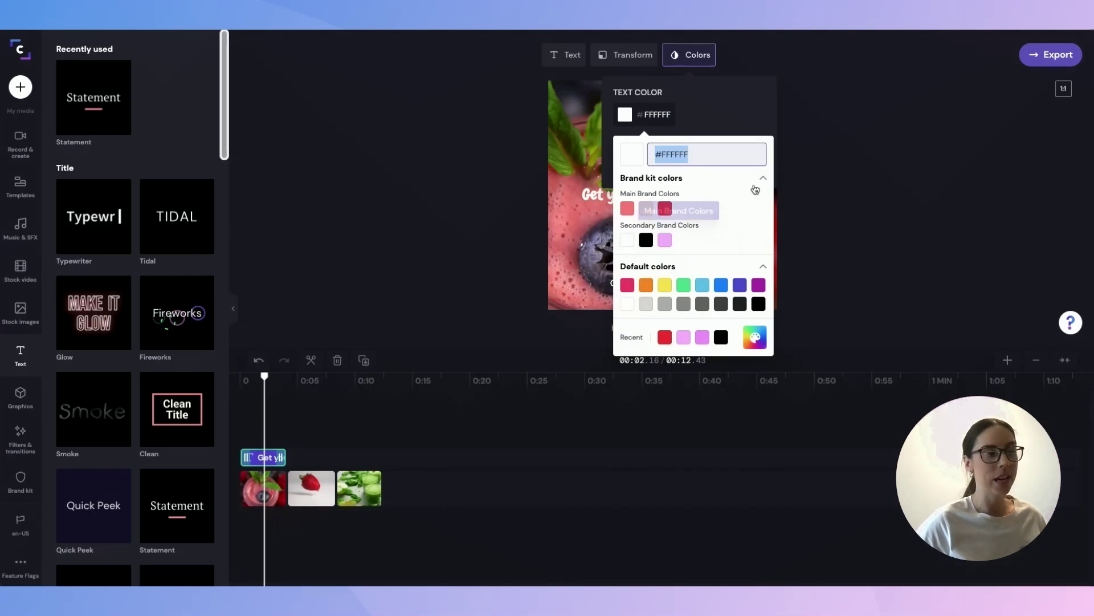
left_click(664, 209)
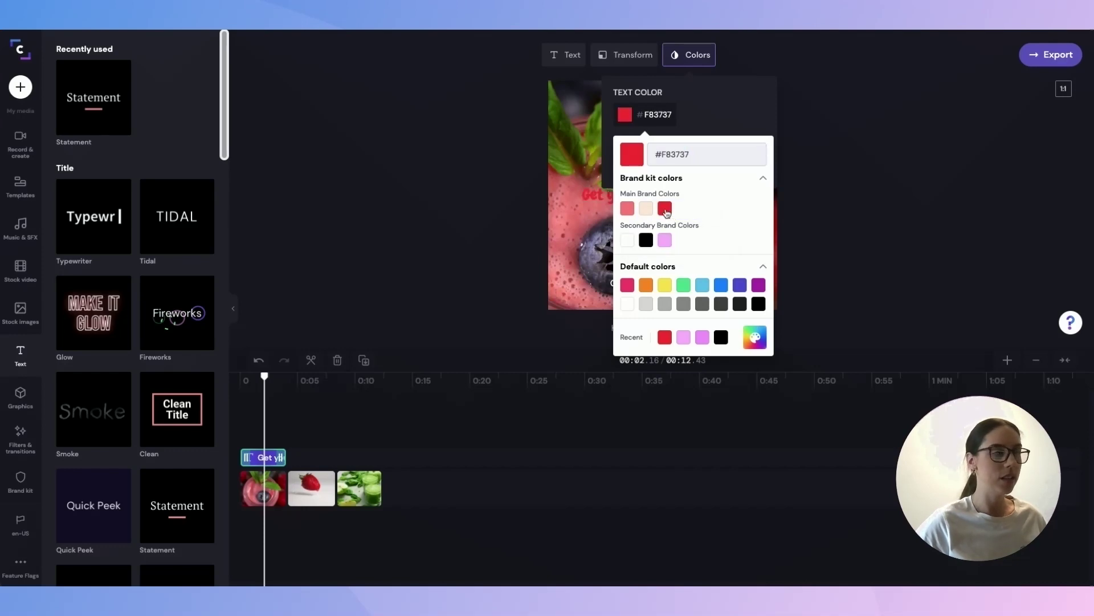
left_click(630, 209)
left_click(647, 209)
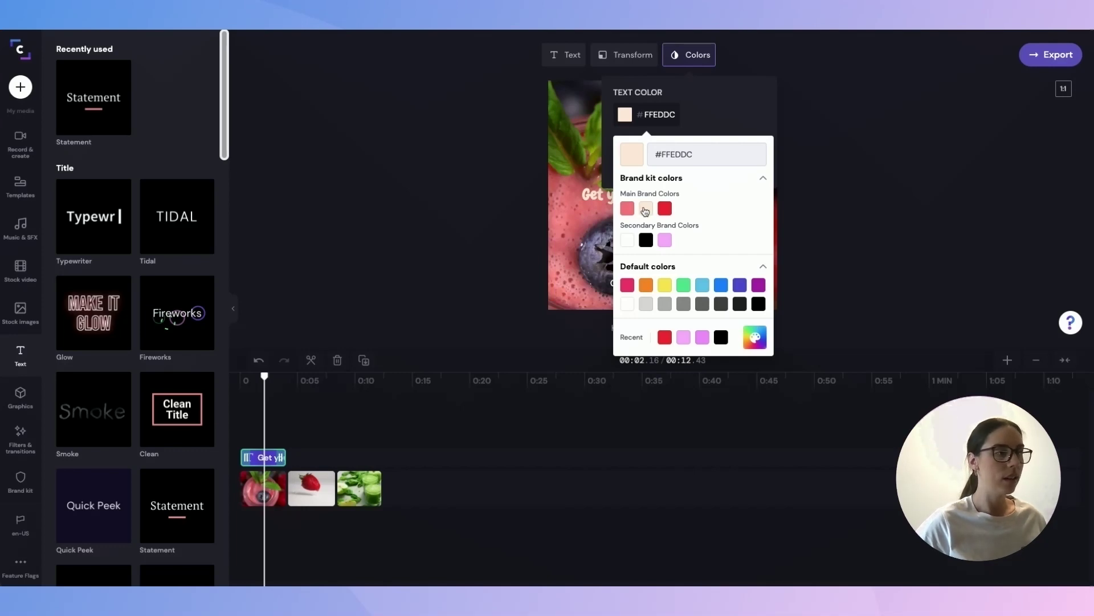
left_click(687, 111)
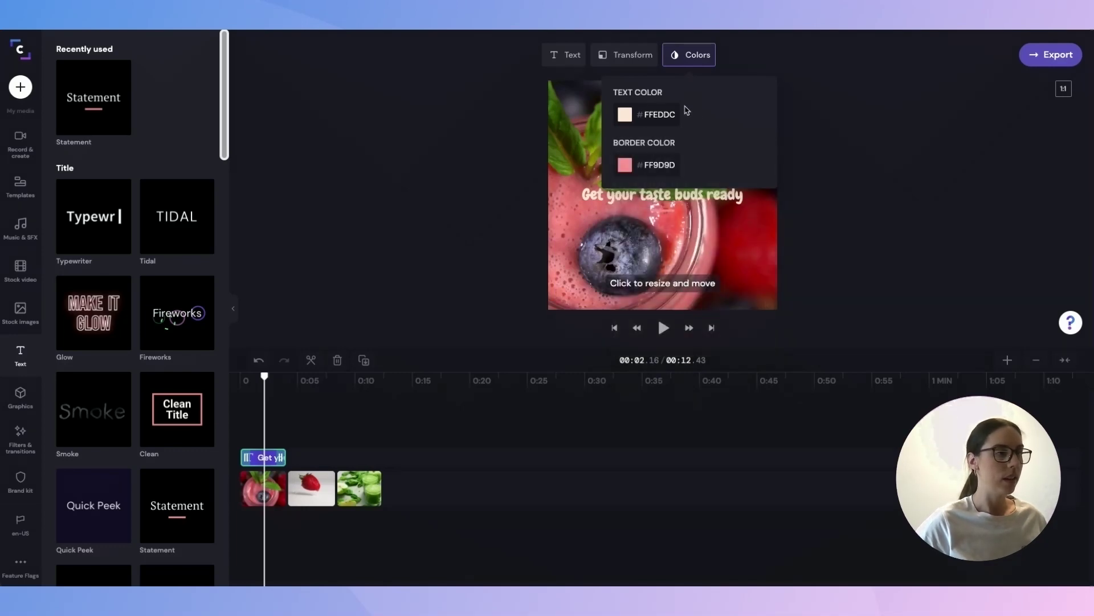
Give the caption a brand-red #F83737 border and replay the video from the start.
left_click(627, 171)
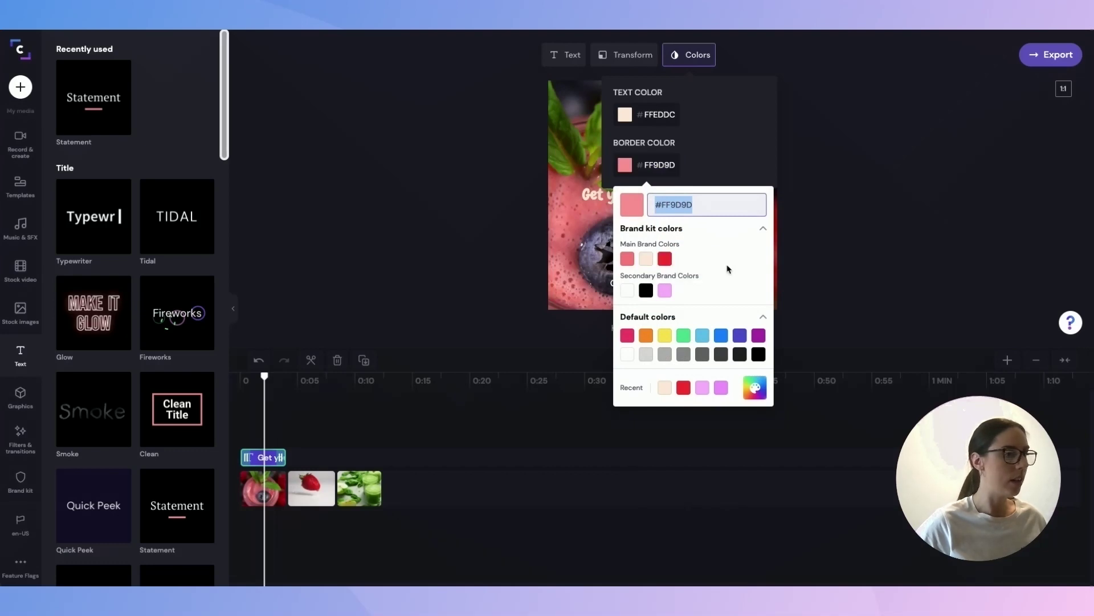
left_click(664, 259)
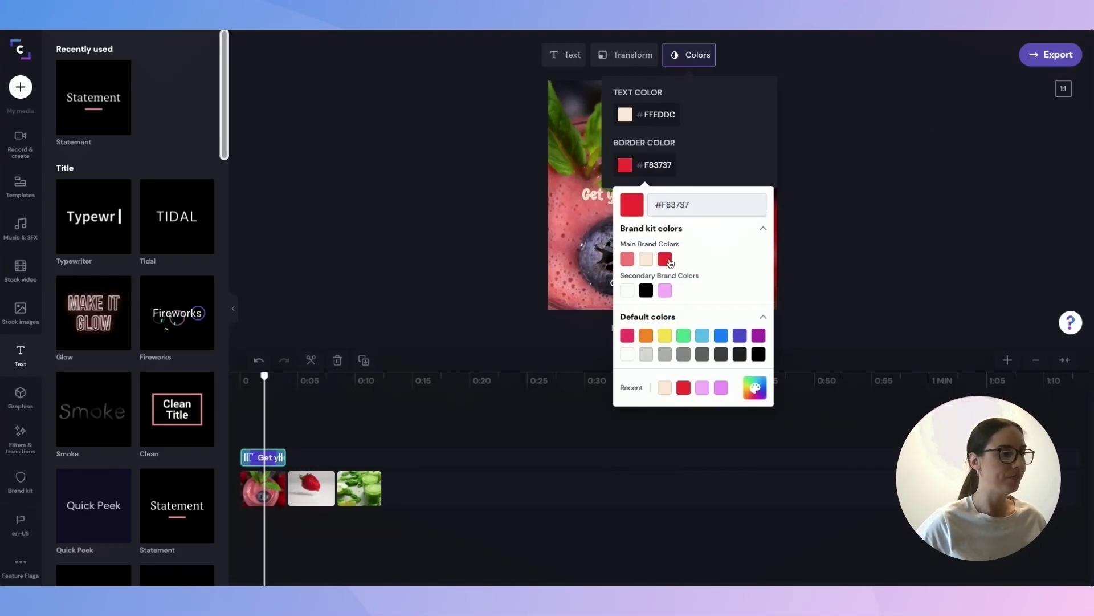
left_click(461, 336)
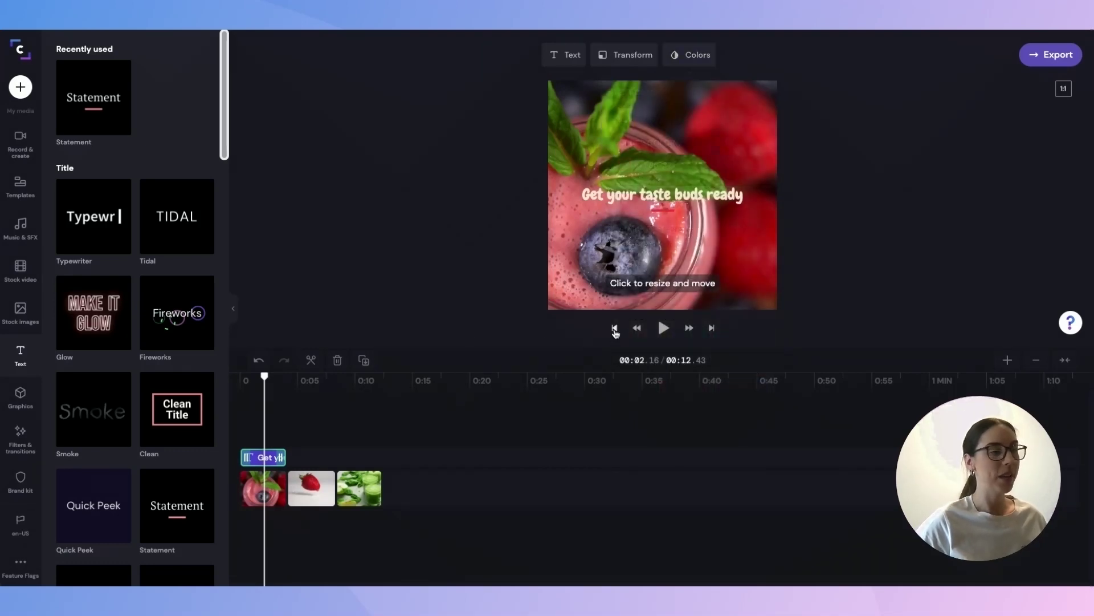
left_click(615, 329)
left_click(662, 328)
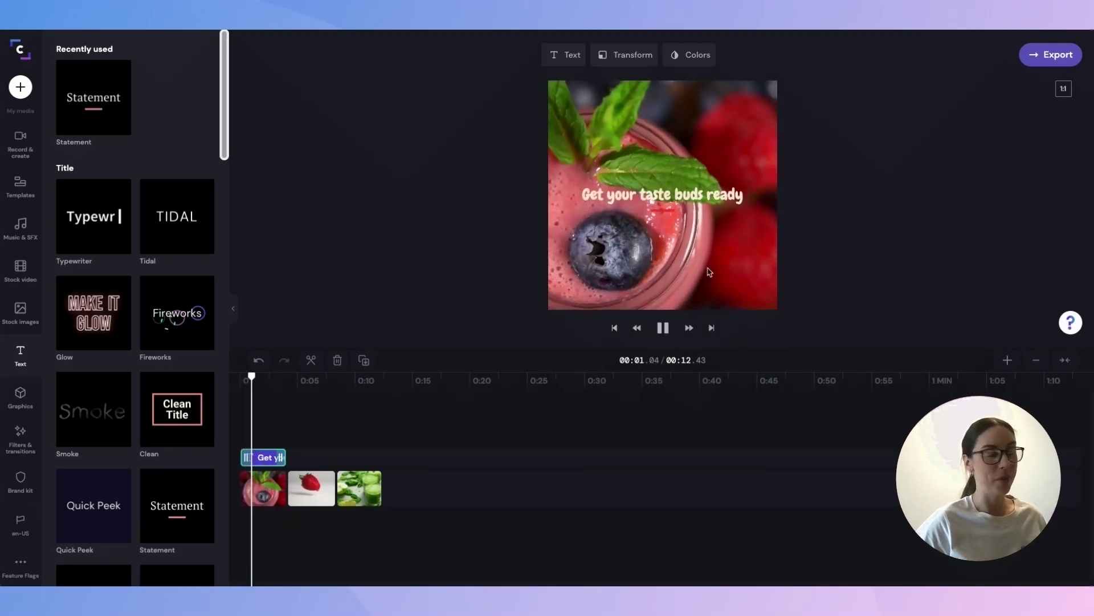
Duplicate the caption clip twice and reword the second copy to 'For our brand new store'.
left_click(663, 328)
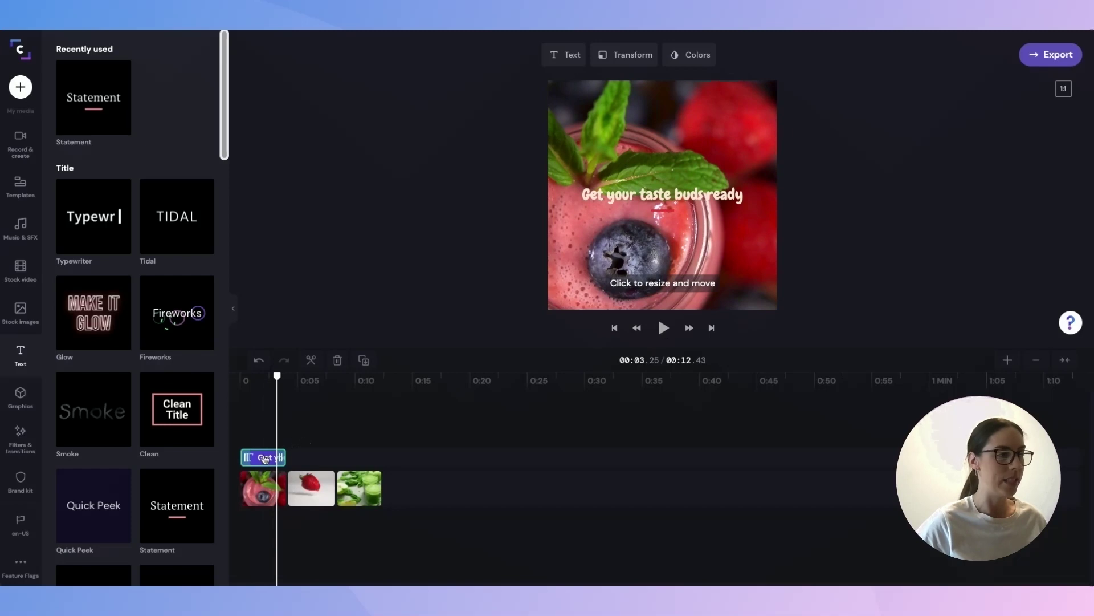
key("ctrl+d")
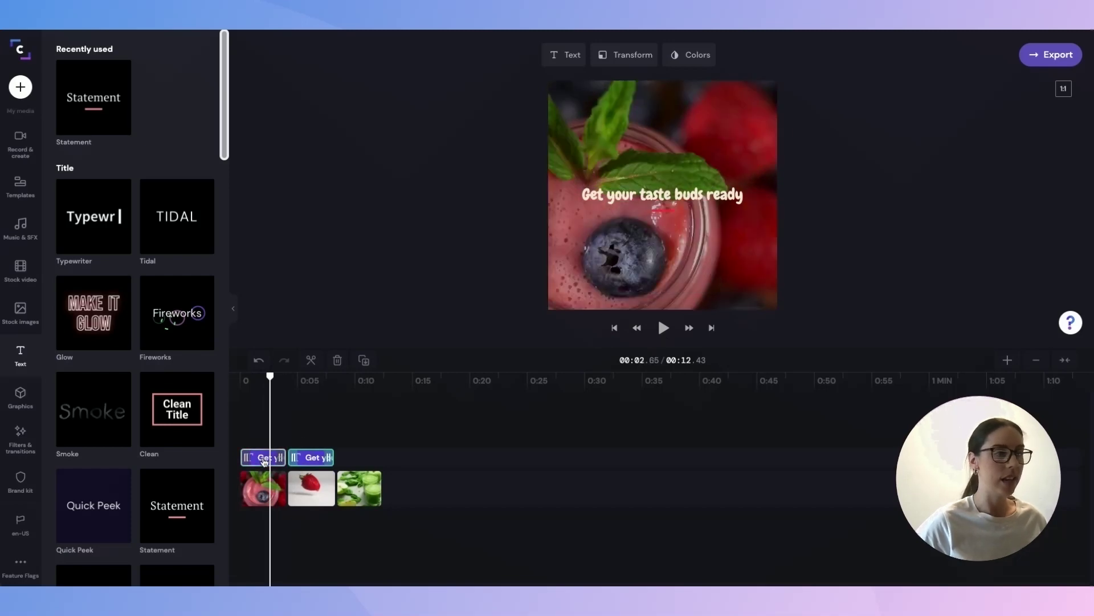
key("ctrl+d")
left_click(306, 447)
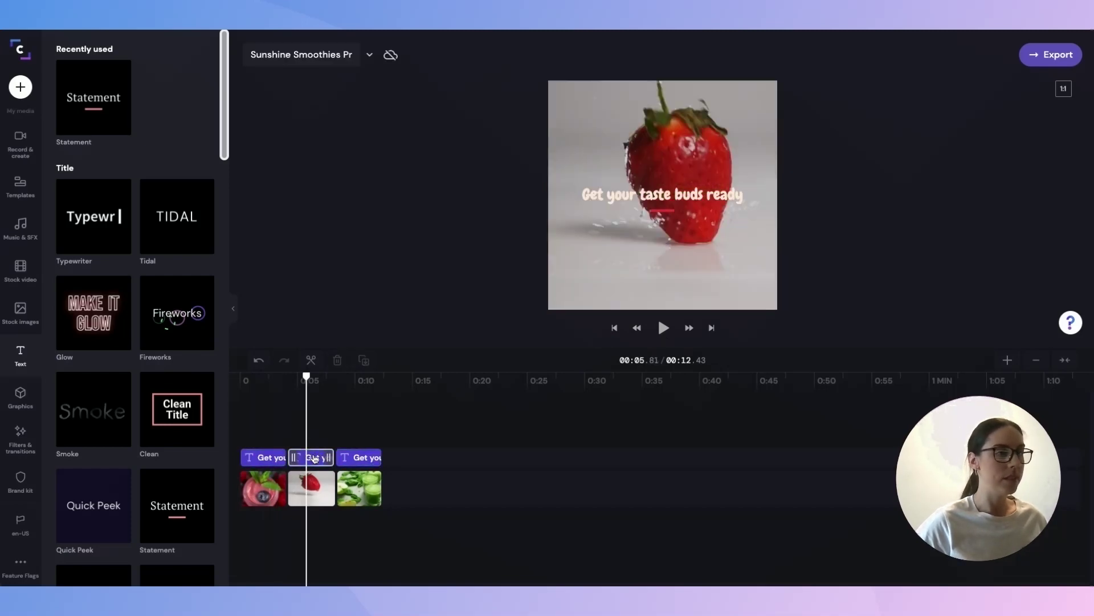
left_click(315, 458)
left_click(562, 54)
left_click_drag(595, 115, 500, 115)
type("For ")
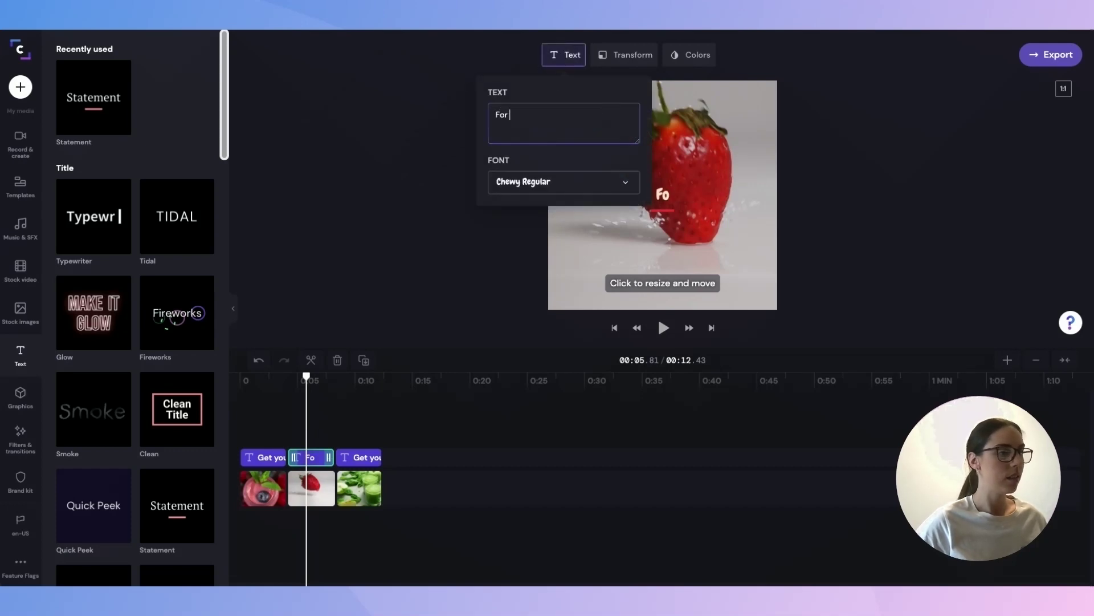
type("our brand new store")
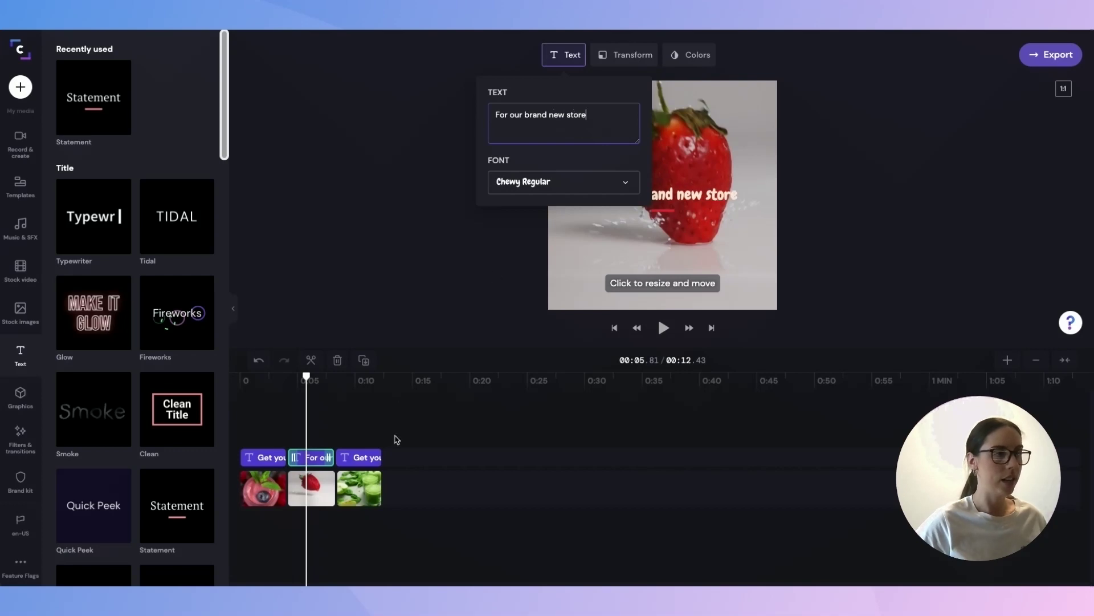
Reword the third caption to 'Opening this September!' and replay the video to review all captions.
left_click(369, 456)
left_click(562, 52)
left_click_drag(598, 115, 493, 118)
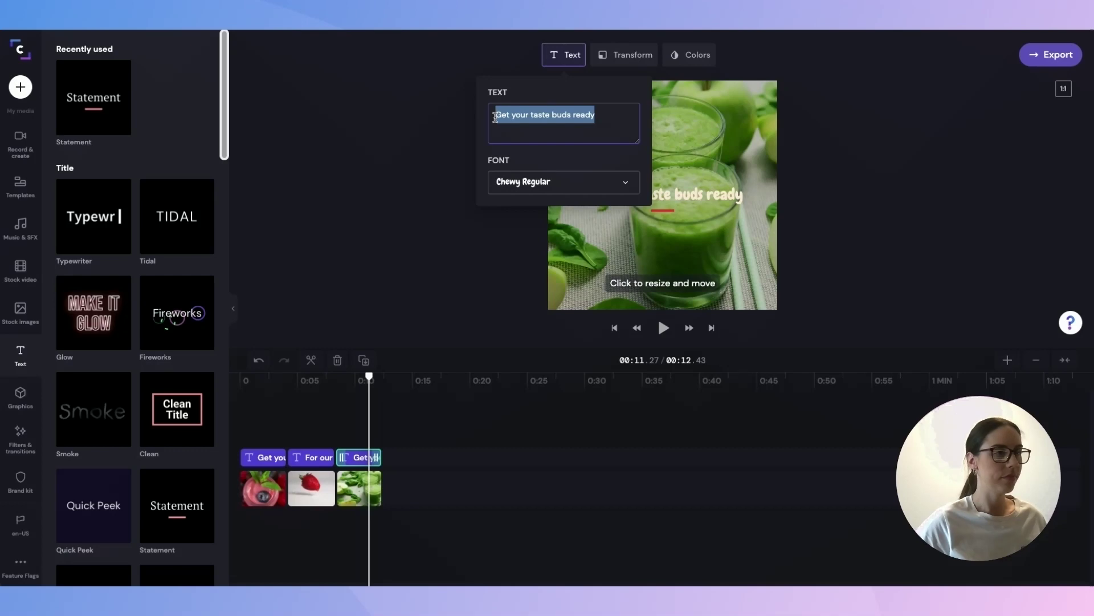
type("Opening this S")
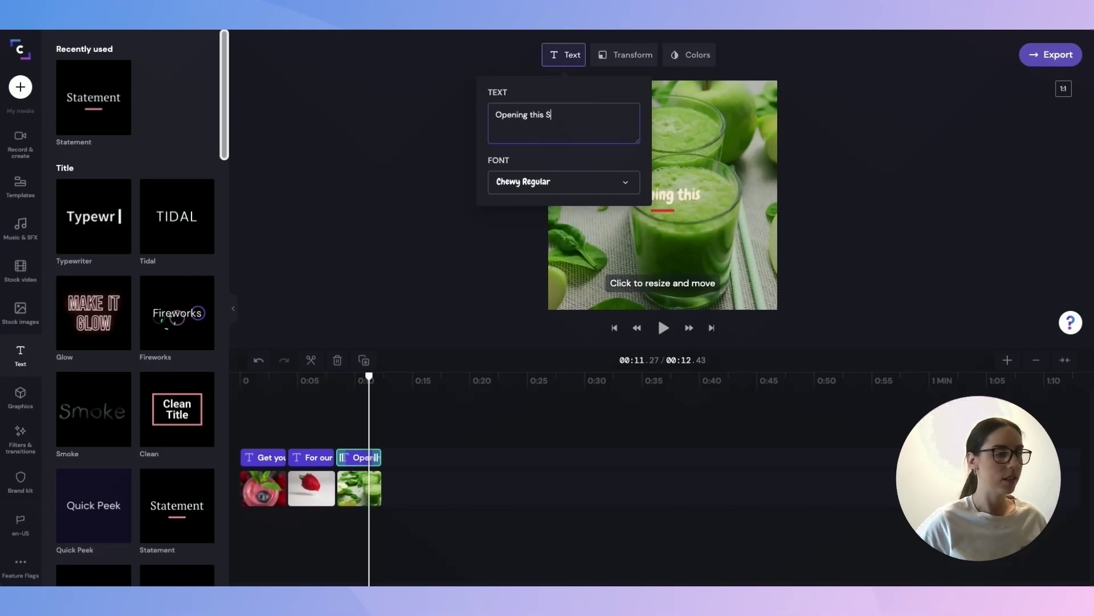
type("eptember!")
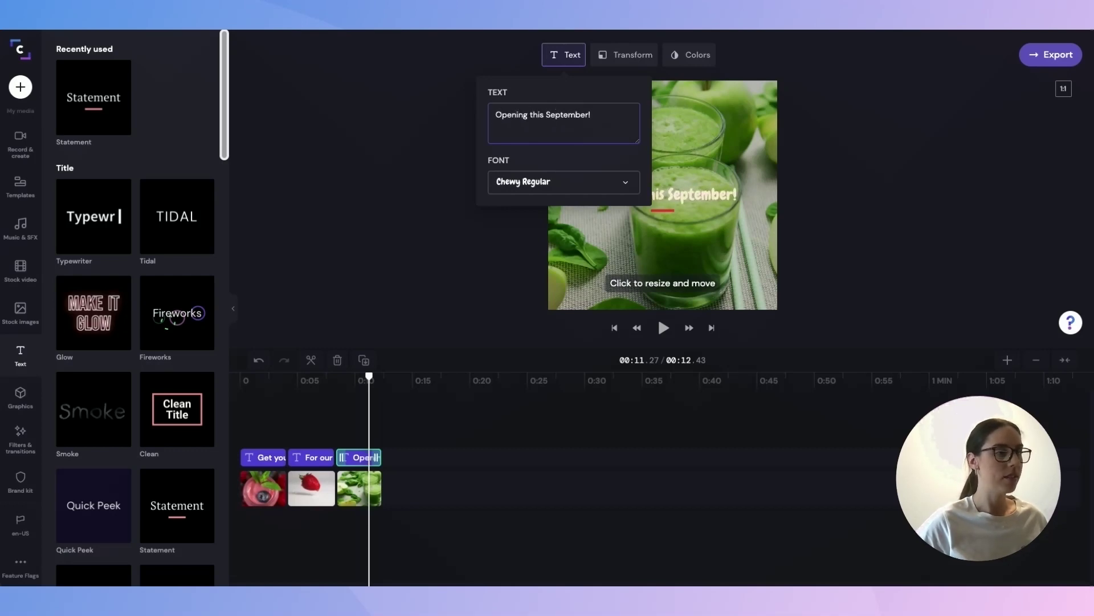
left_click(614, 328)
left_click(663, 328)
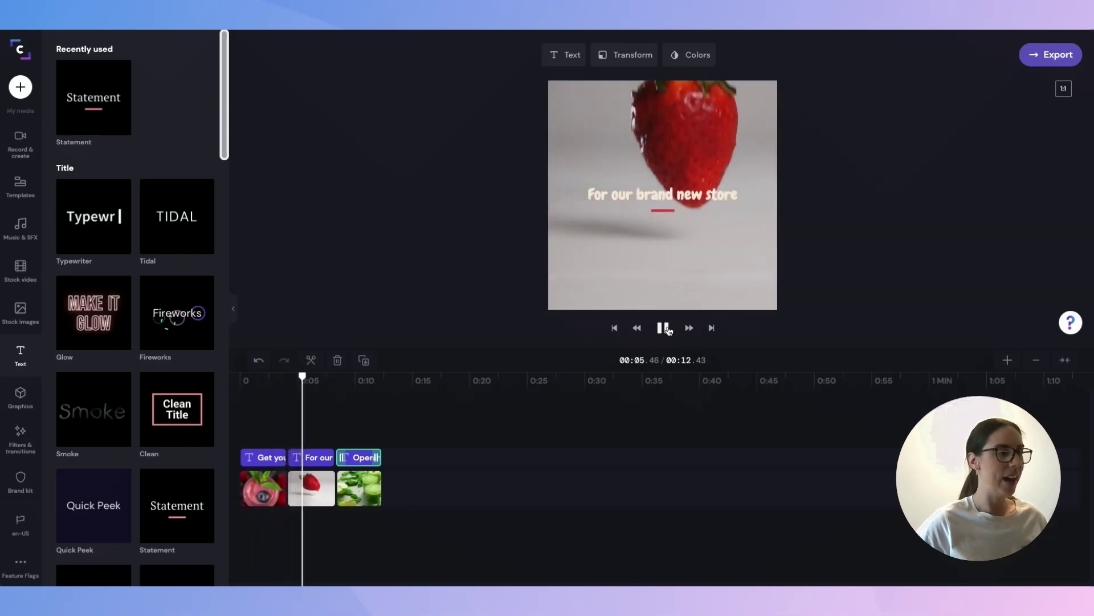
left_click(663, 327)
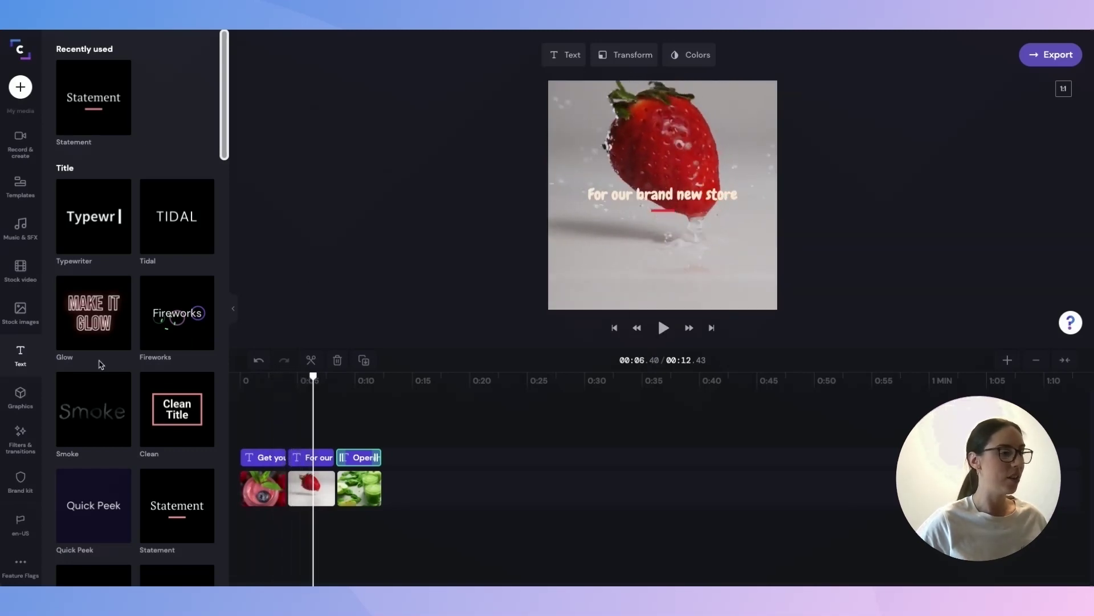
Add the Brand kit strawberry logo to the timeline starting at 0:00.
left_click(17, 482)
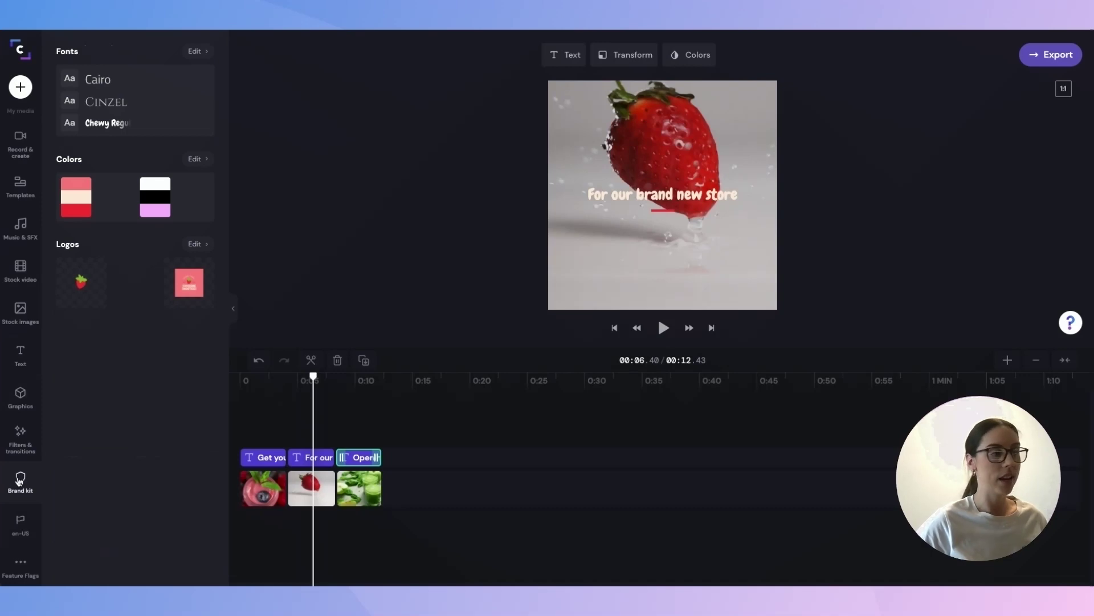
mouse_move(96, 304)
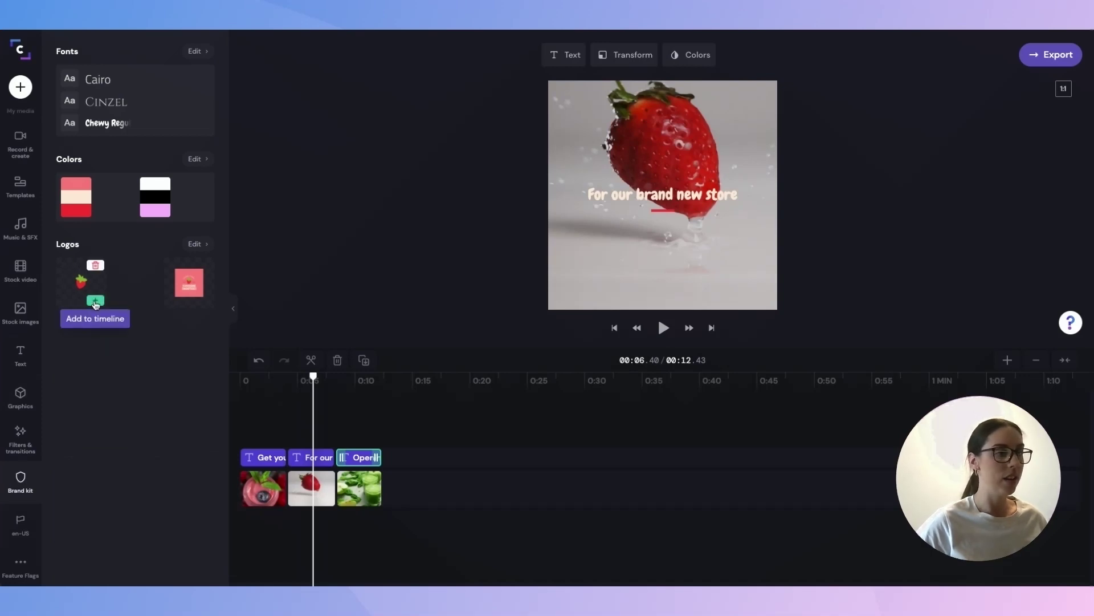
left_click(96, 302)
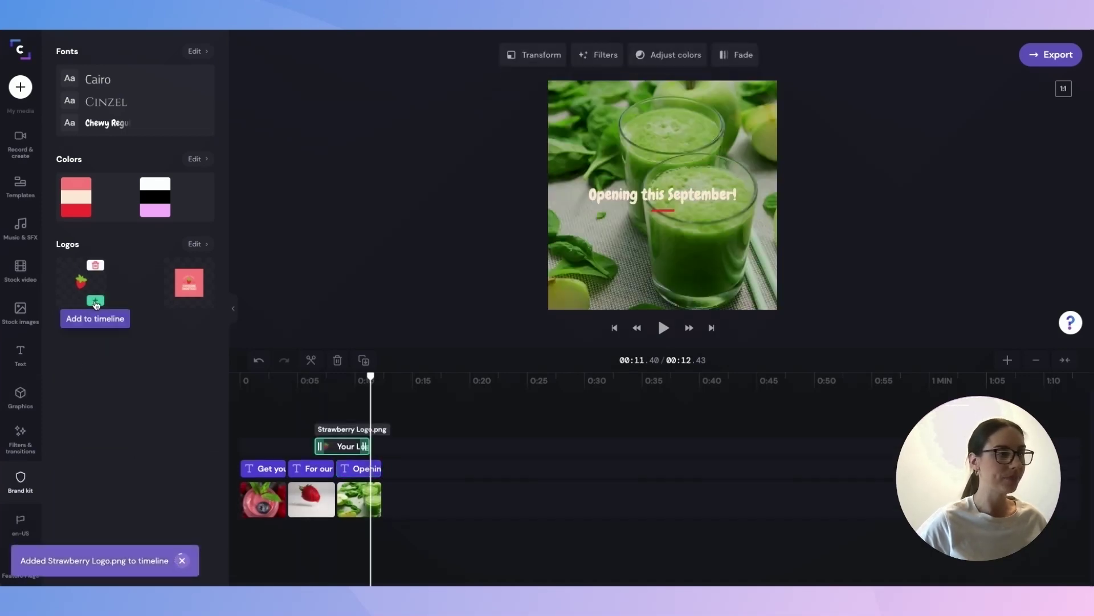
left_click_drag(335, 450, 372, 445)
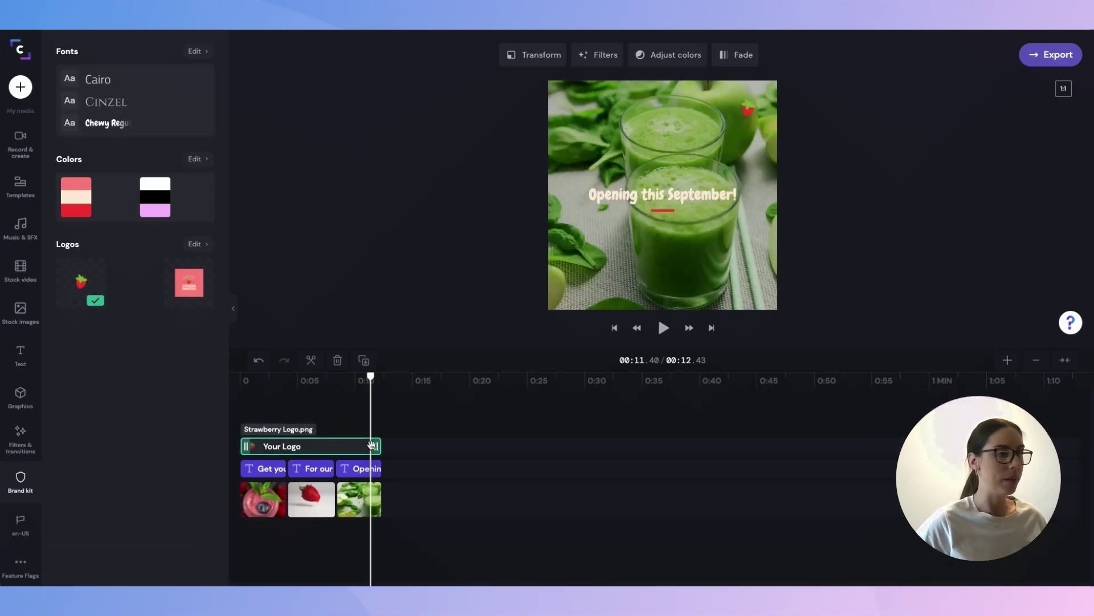
Place the logo in the bottom-right corner, enlarge it slightly, and replay from the start.
left_click(550, 57)
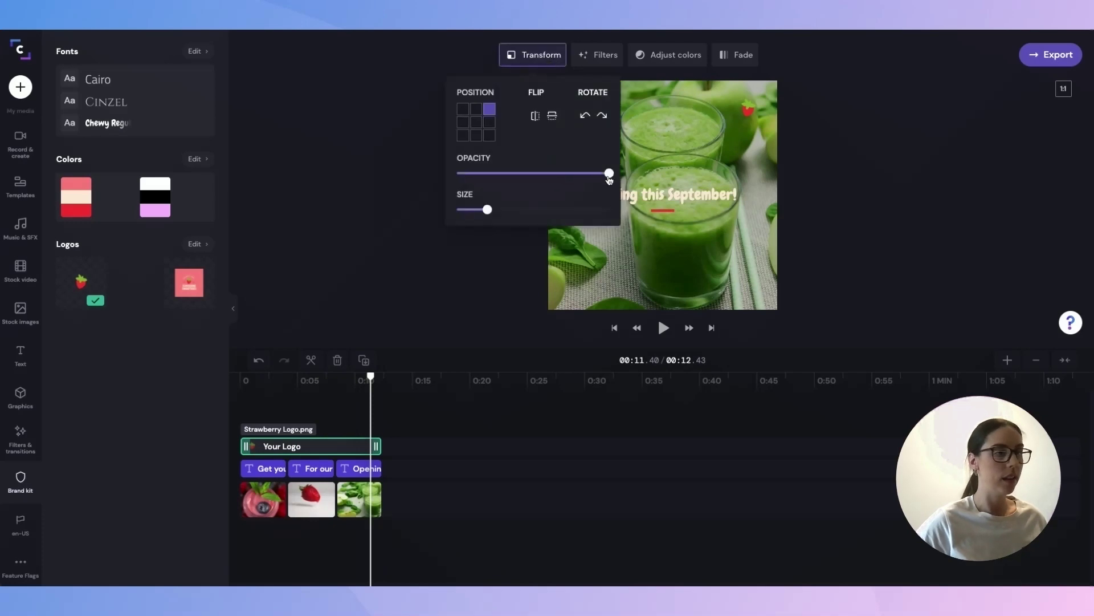
left_click_drag(608, 209, 479, 212)
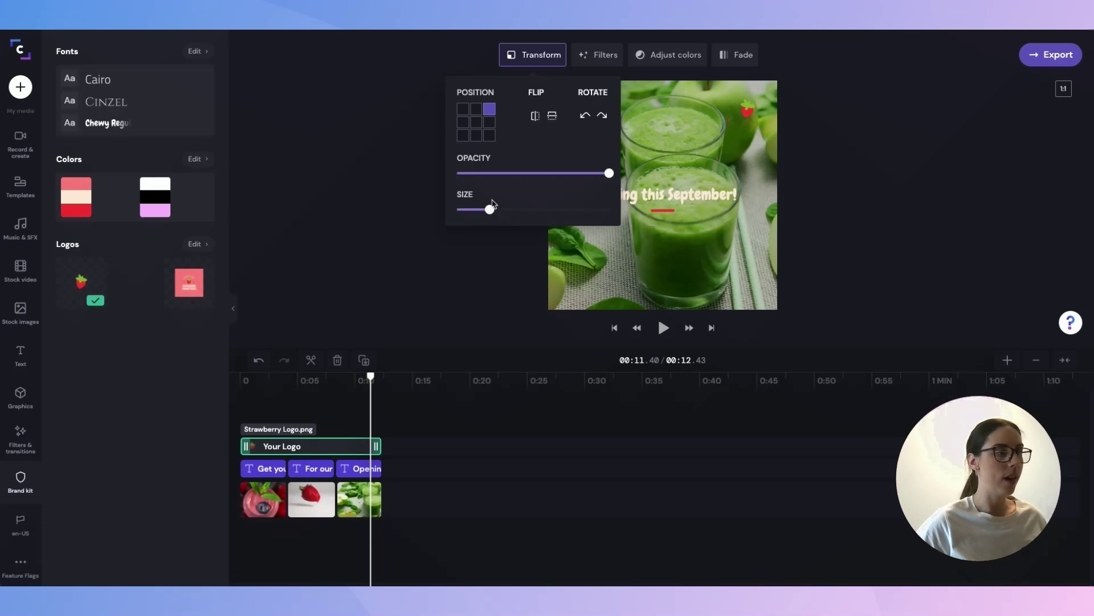
left_click(490, 135)
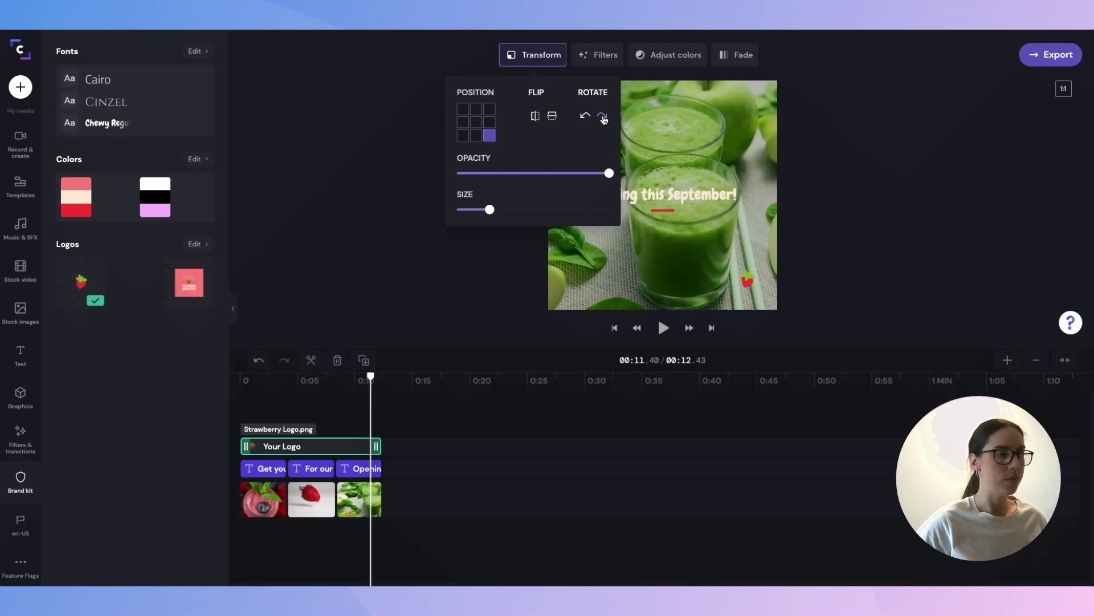
left_click_drag(487, 211, 499, 212)
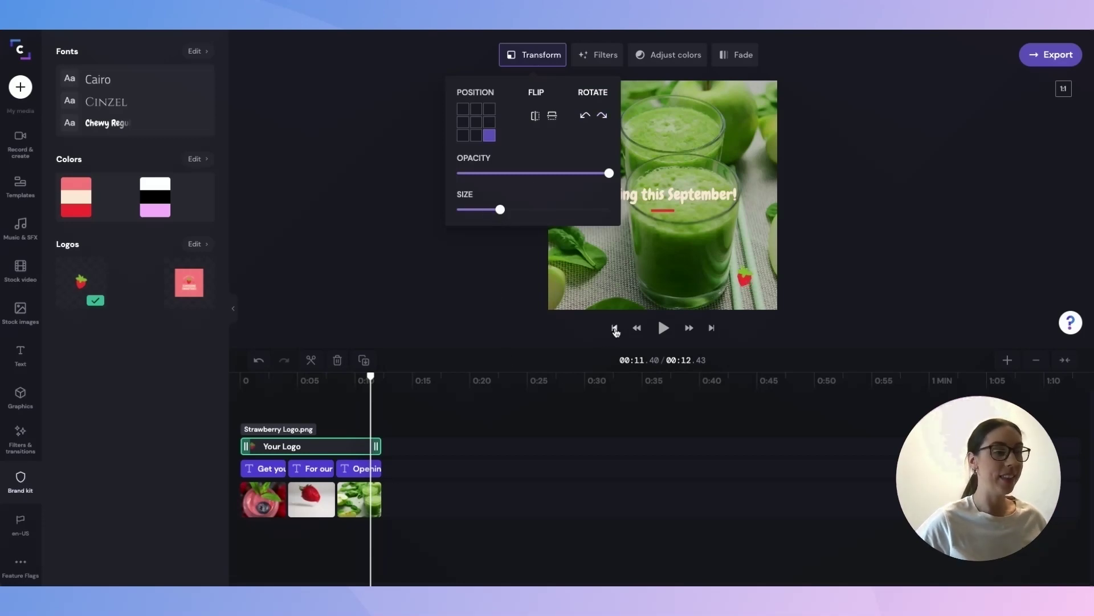
left_click(615, 328)
left_click(663, 328)
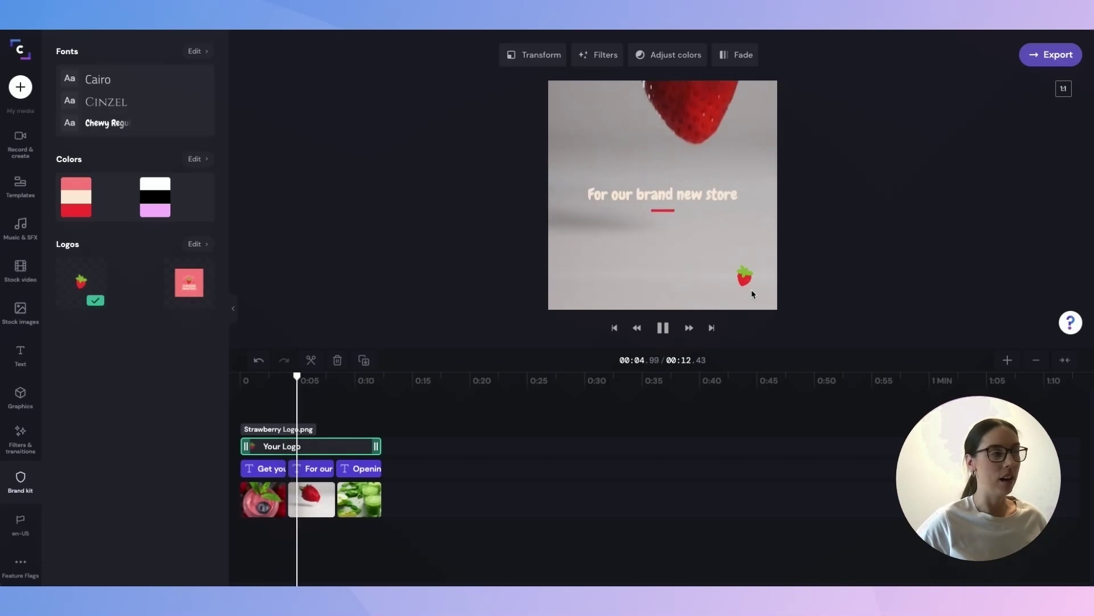
Upload the Sunshine Smoothies Logo file and add it after the green clip, making the video 17.43 seconds.
left_click(25, 132)
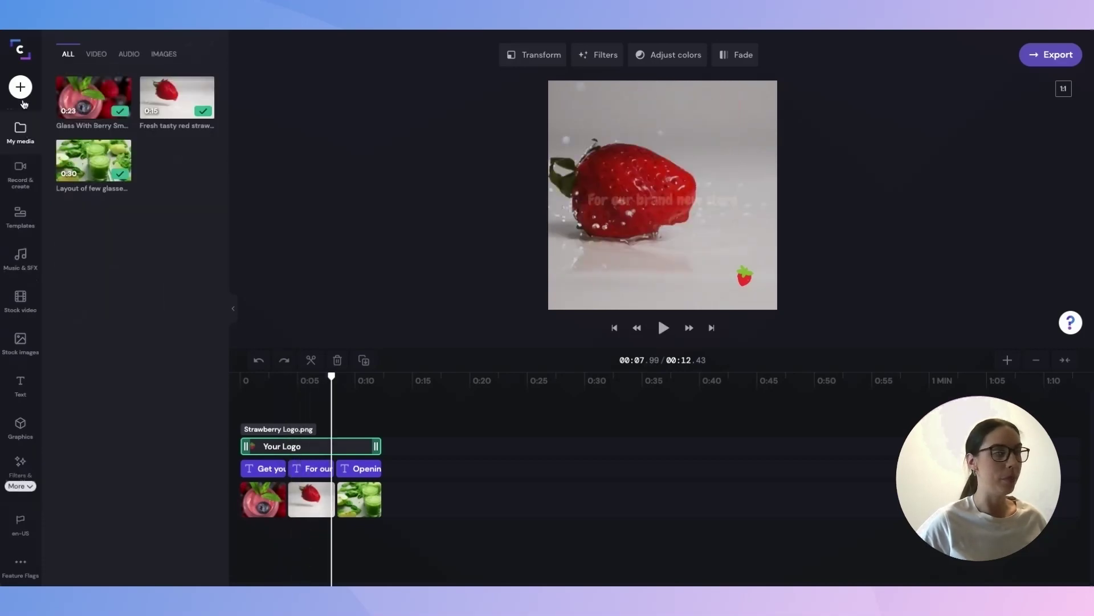
left_click(21, 92)
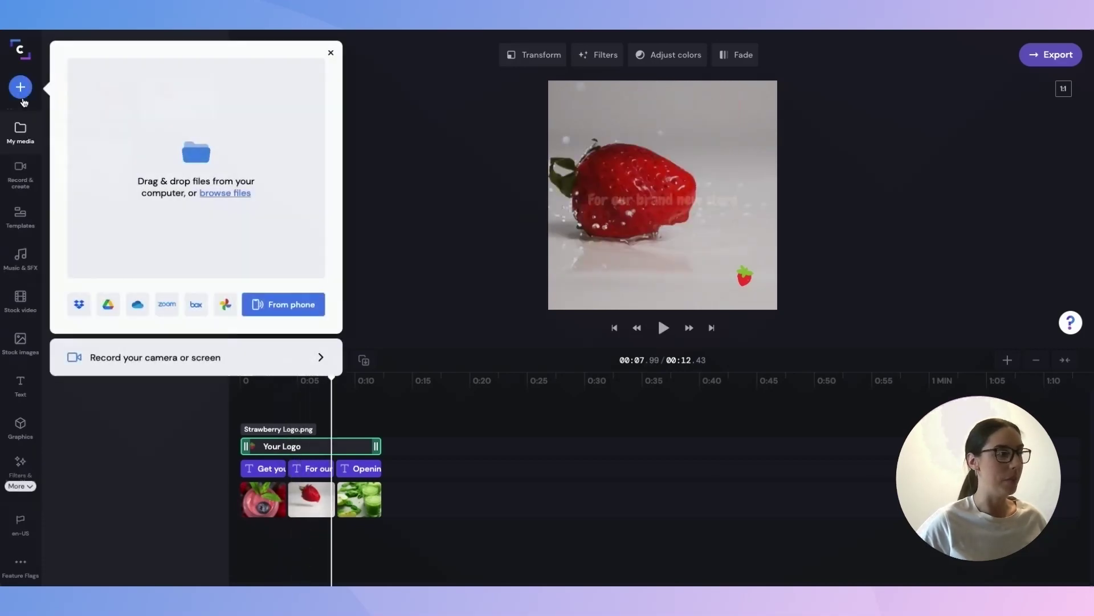
left_click(183, 186)
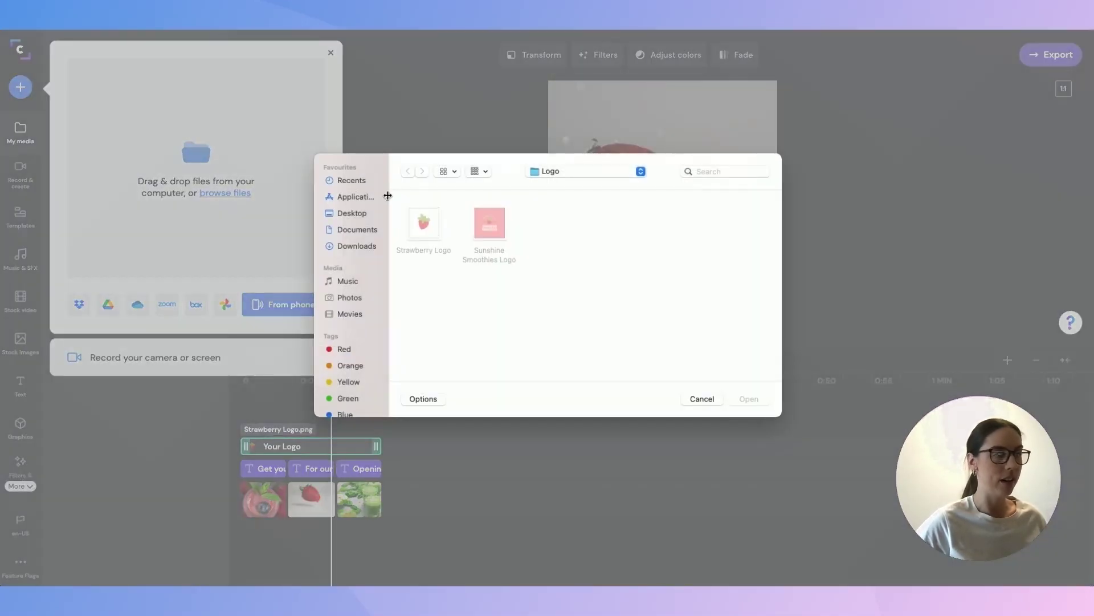
left_click(486, 219)
left_click(759, 406)
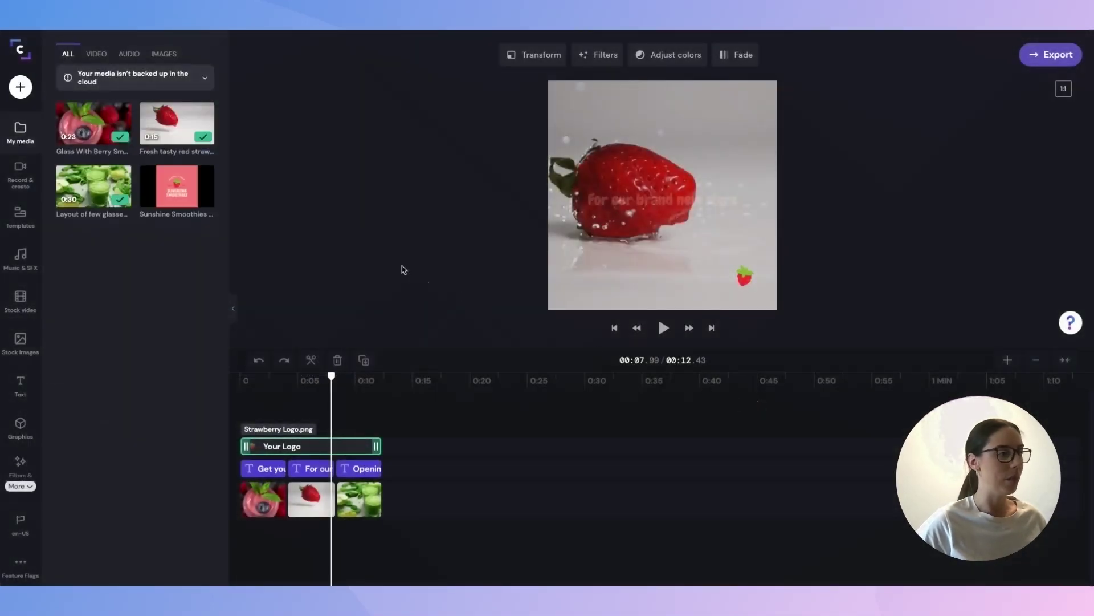
left_click(203, 174)
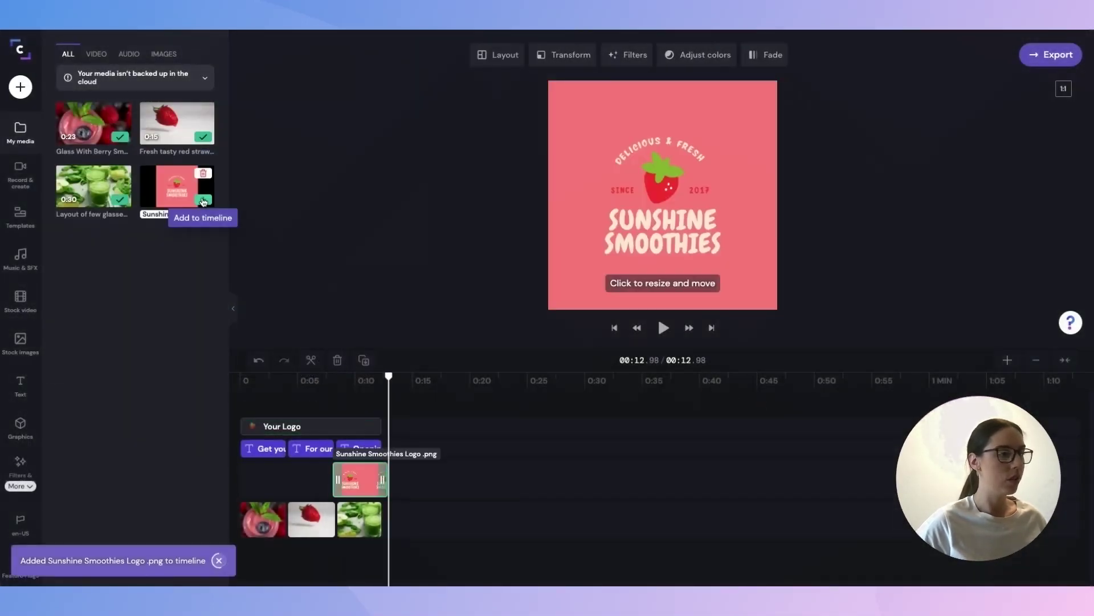
left_click_drag(356, 479, 406, 520)
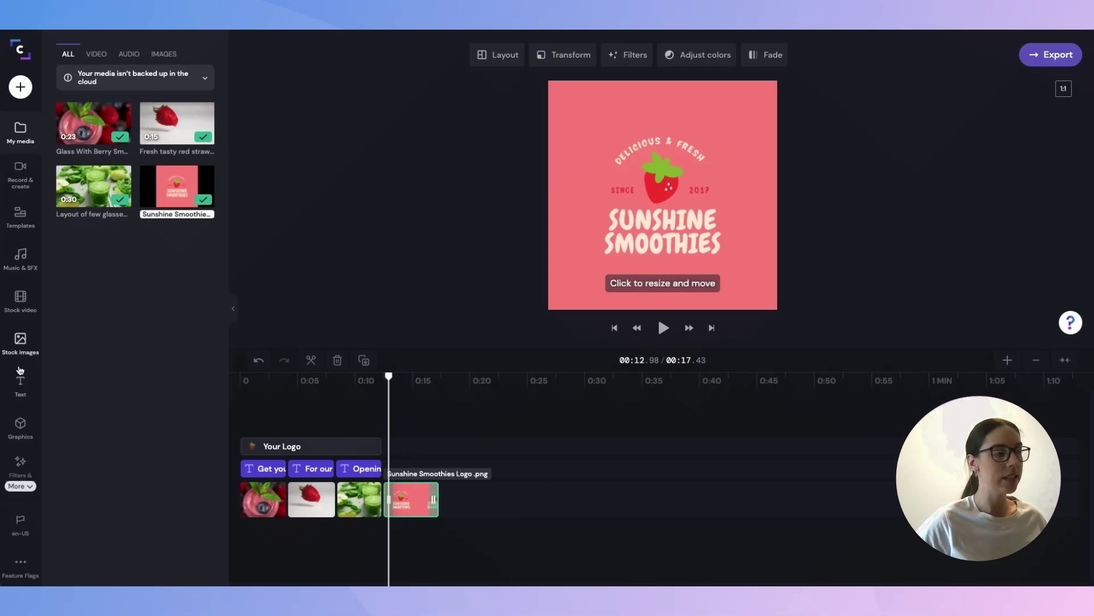
scroll(29, 377, "down", 1)
Add Push Right between clips 1–2 and 2–3, Close before the end card, then replay.
left_click(10, 442)
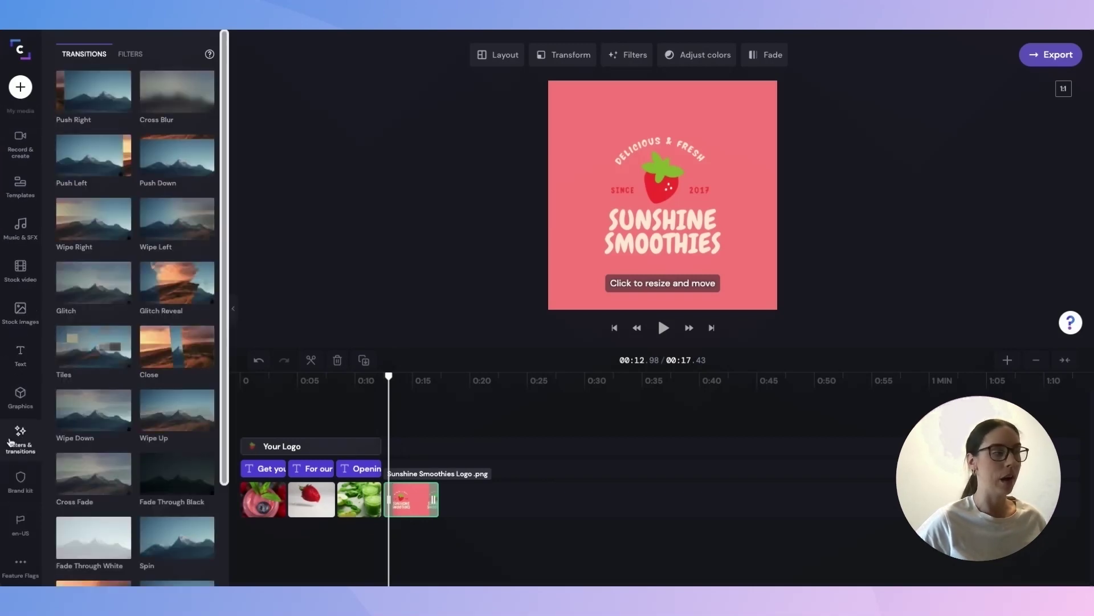
left_click_drag(84, 98, 283, 478)
mouse_move(103, 86)
left_mouse_down()
mouse_move(302, 318)
mouse_move(341, 467)
mouse_move(338, 501)
left_mouse_up()
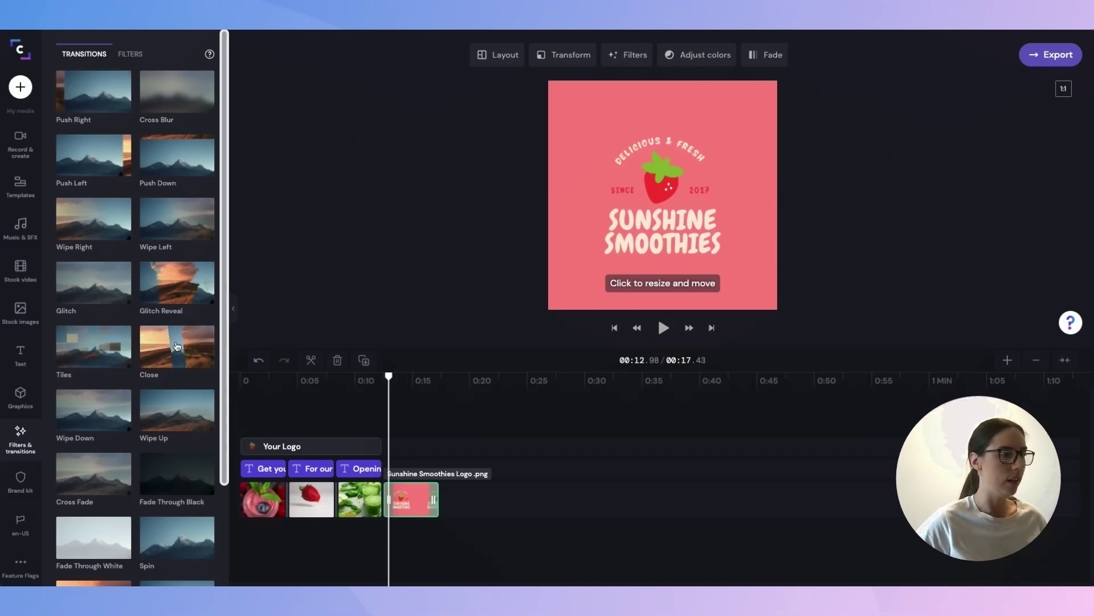
left_click_drag(185, 350, 388, 497)
left_click(615, 329)
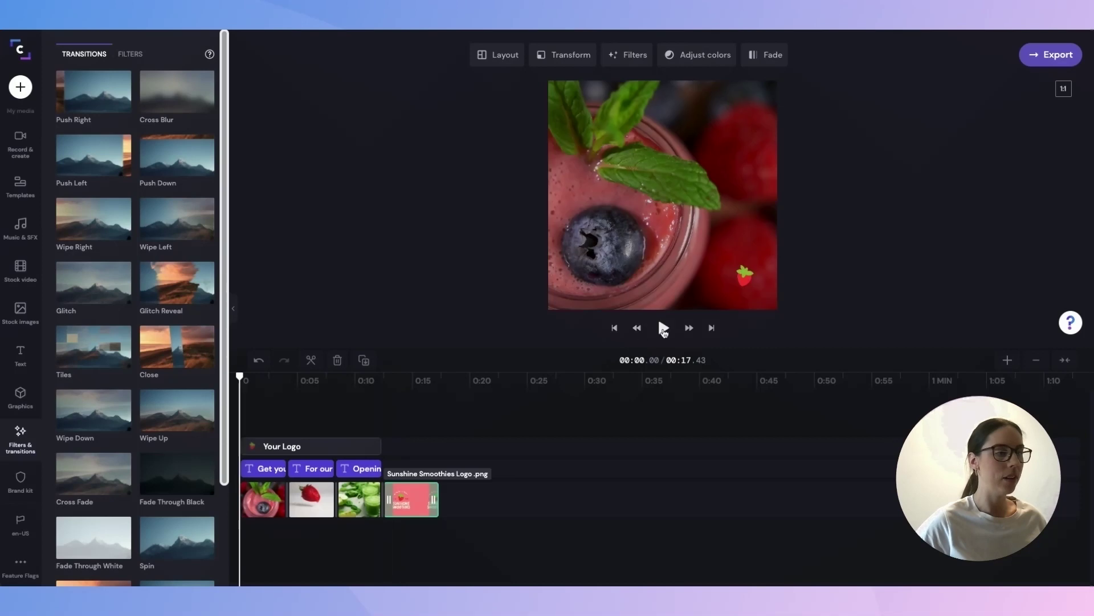
left_click(664, 328)
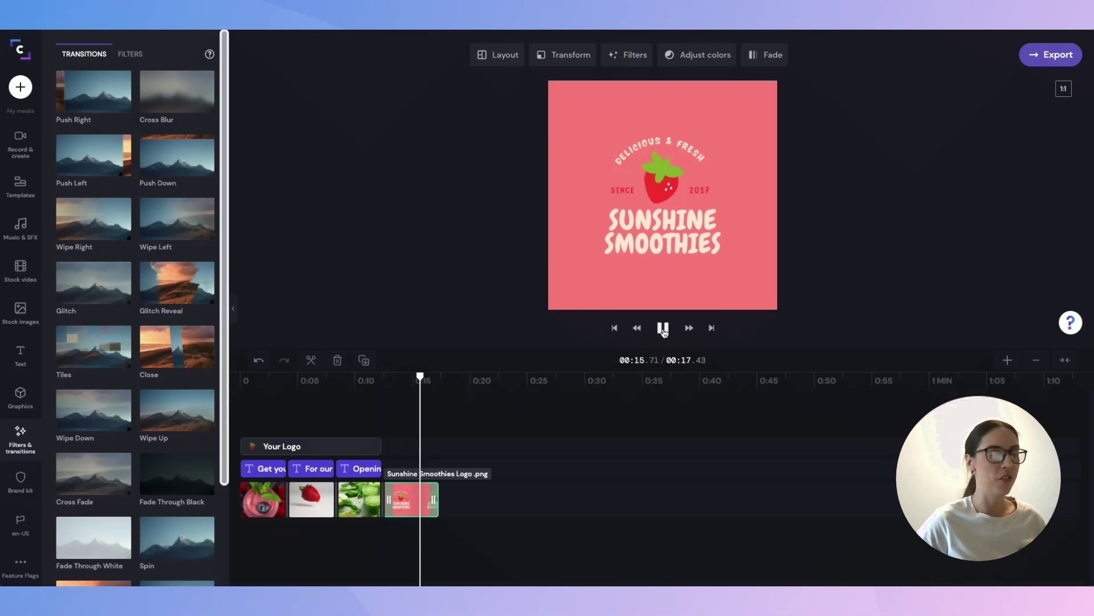
left_click(664, 328)
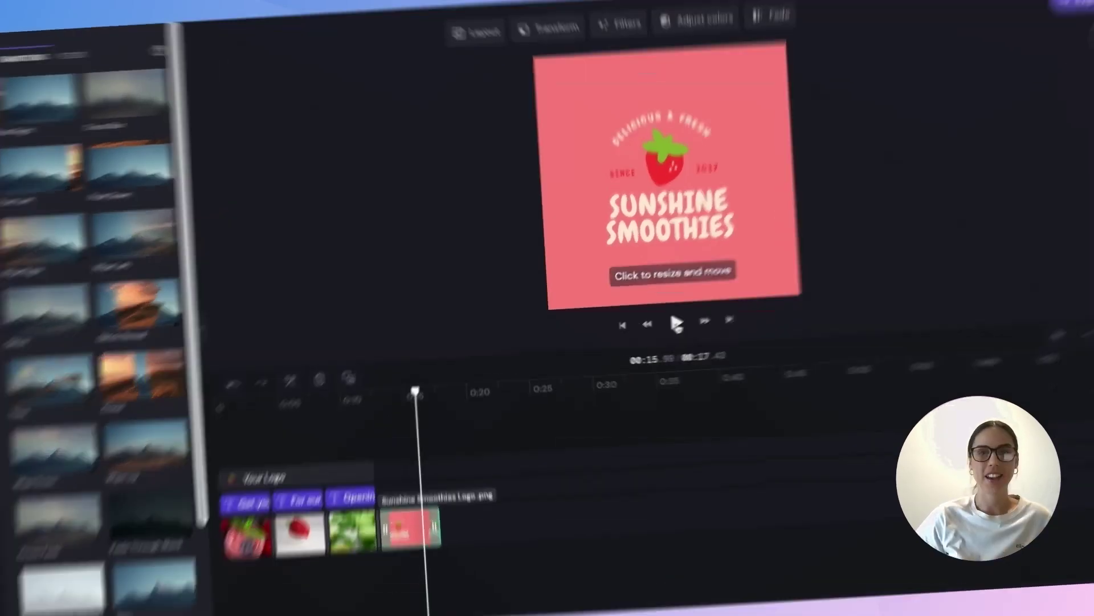